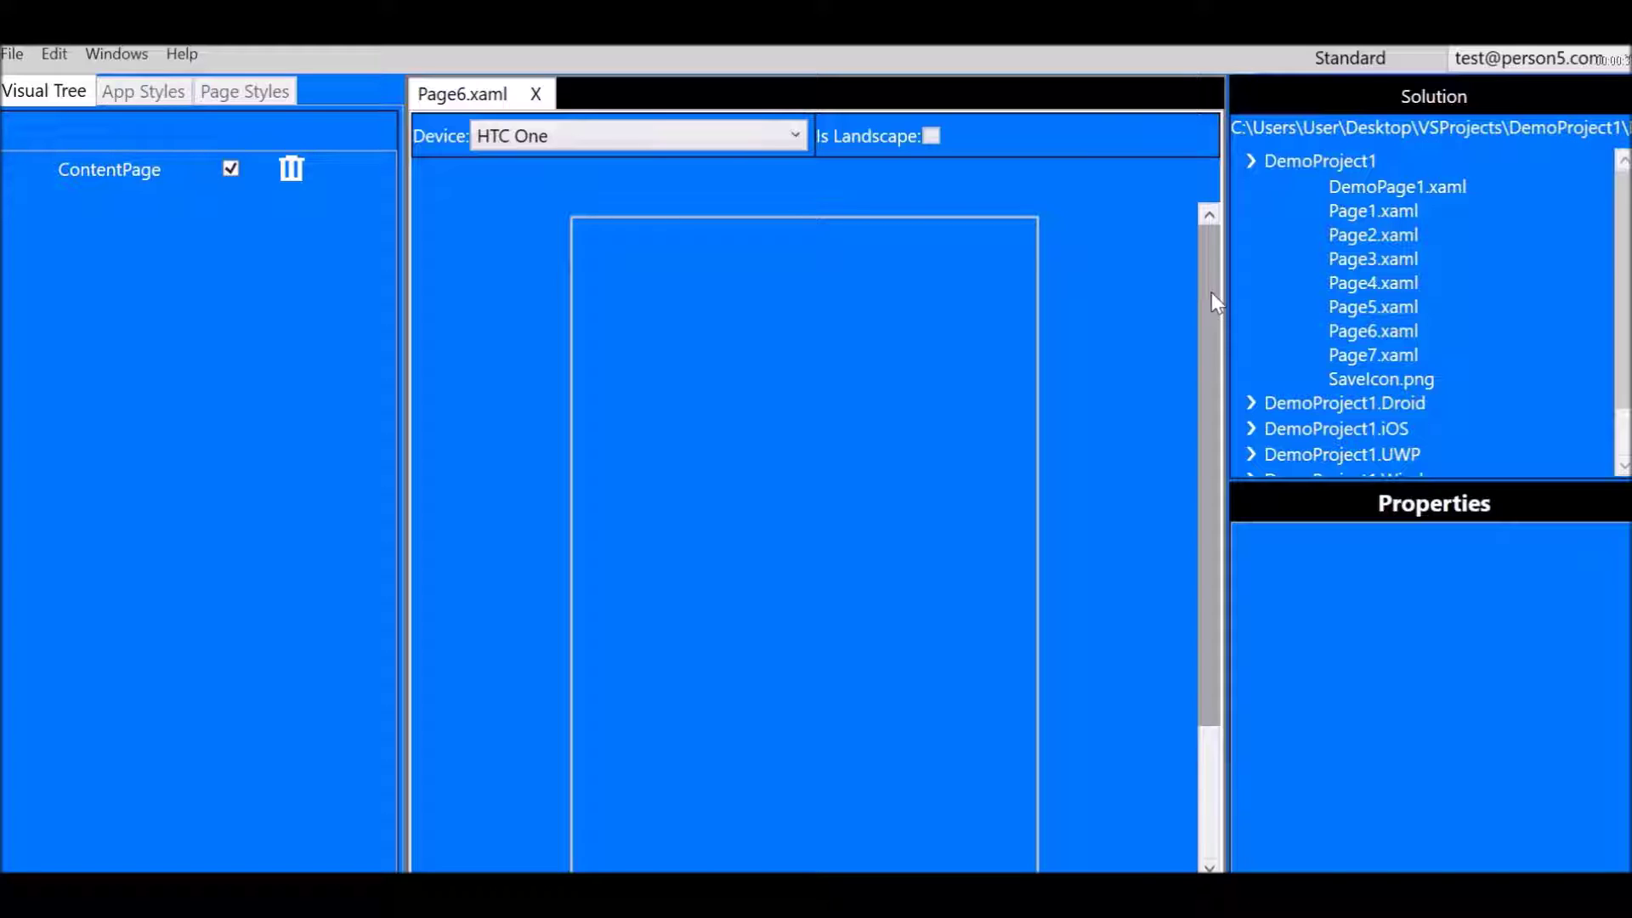
# Add a Grid layout to the Page6 ContentPage
pyautogui.moveTo(1212, 294)
pyautogui.mouseDown()
pyautogui.moveTo(1202, 332)
pyautogui.moveTo(1232, 496)
pyautogui.moveTo(1206, 273)
pyautogui.mouseUp()
pyautogui.click(116, 170)
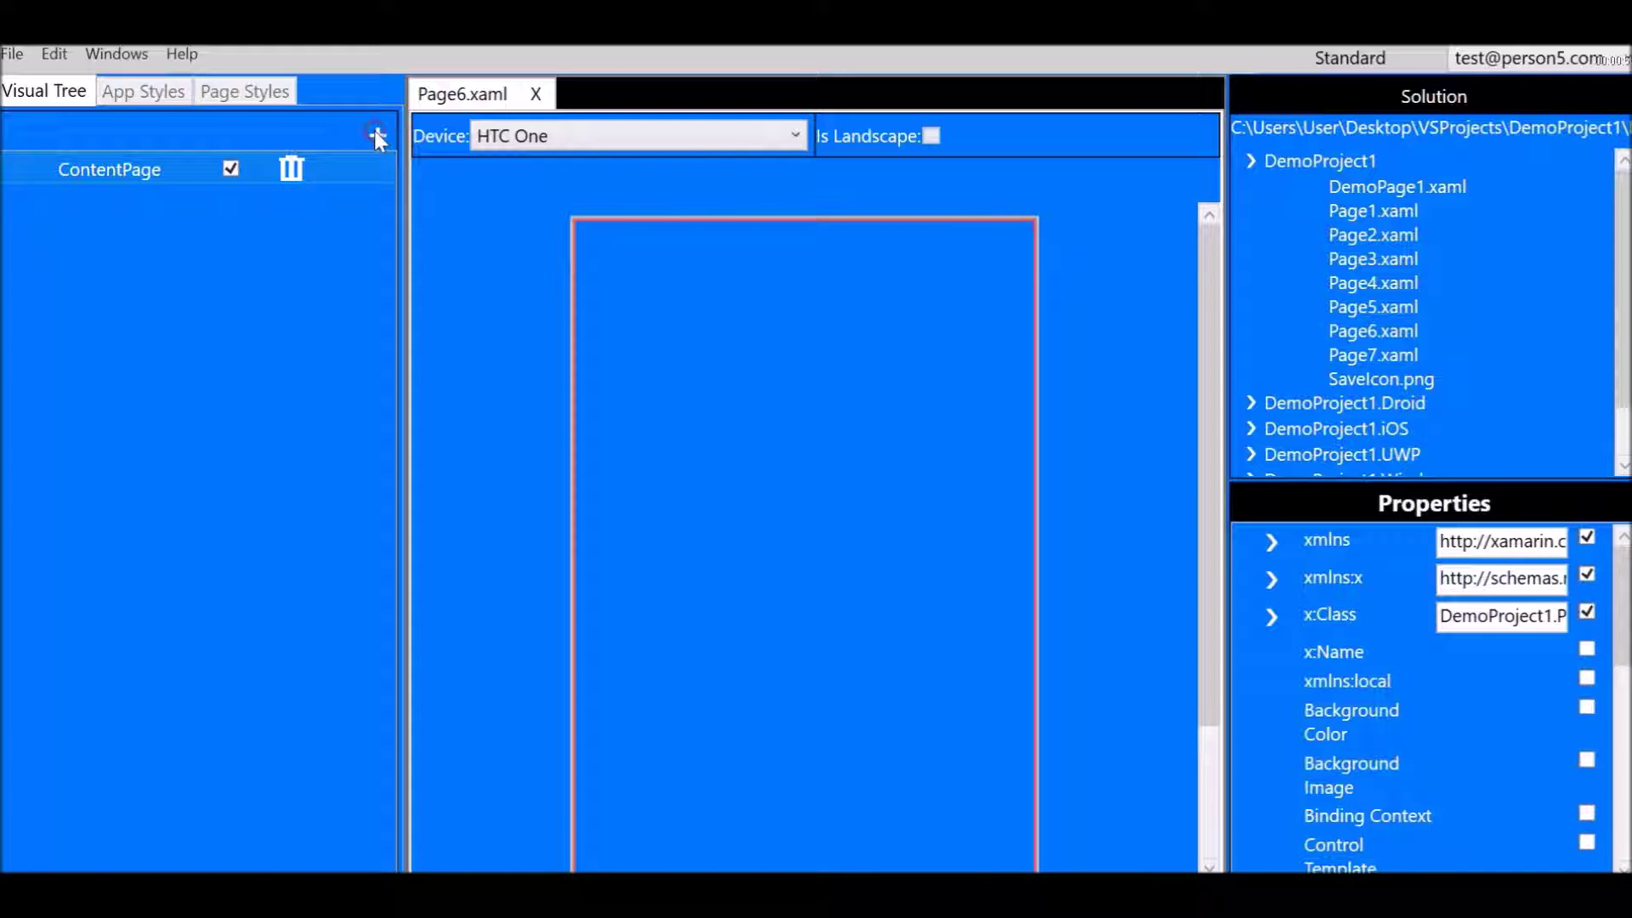
pyautogui.click(138, 169)
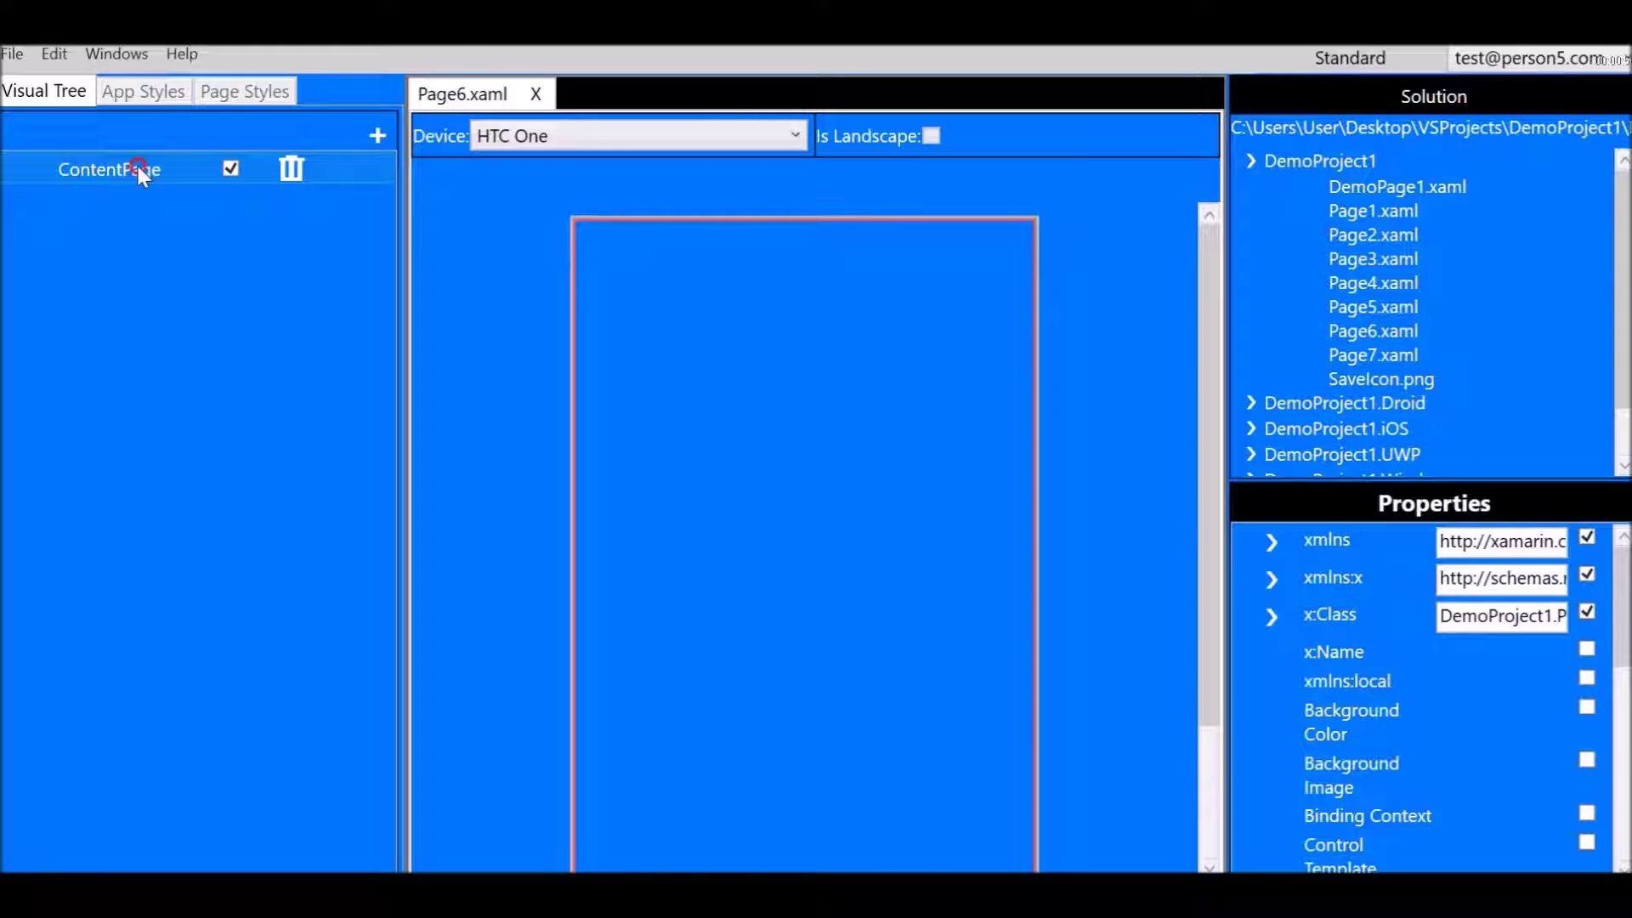
pyautogui.click(375, 134)
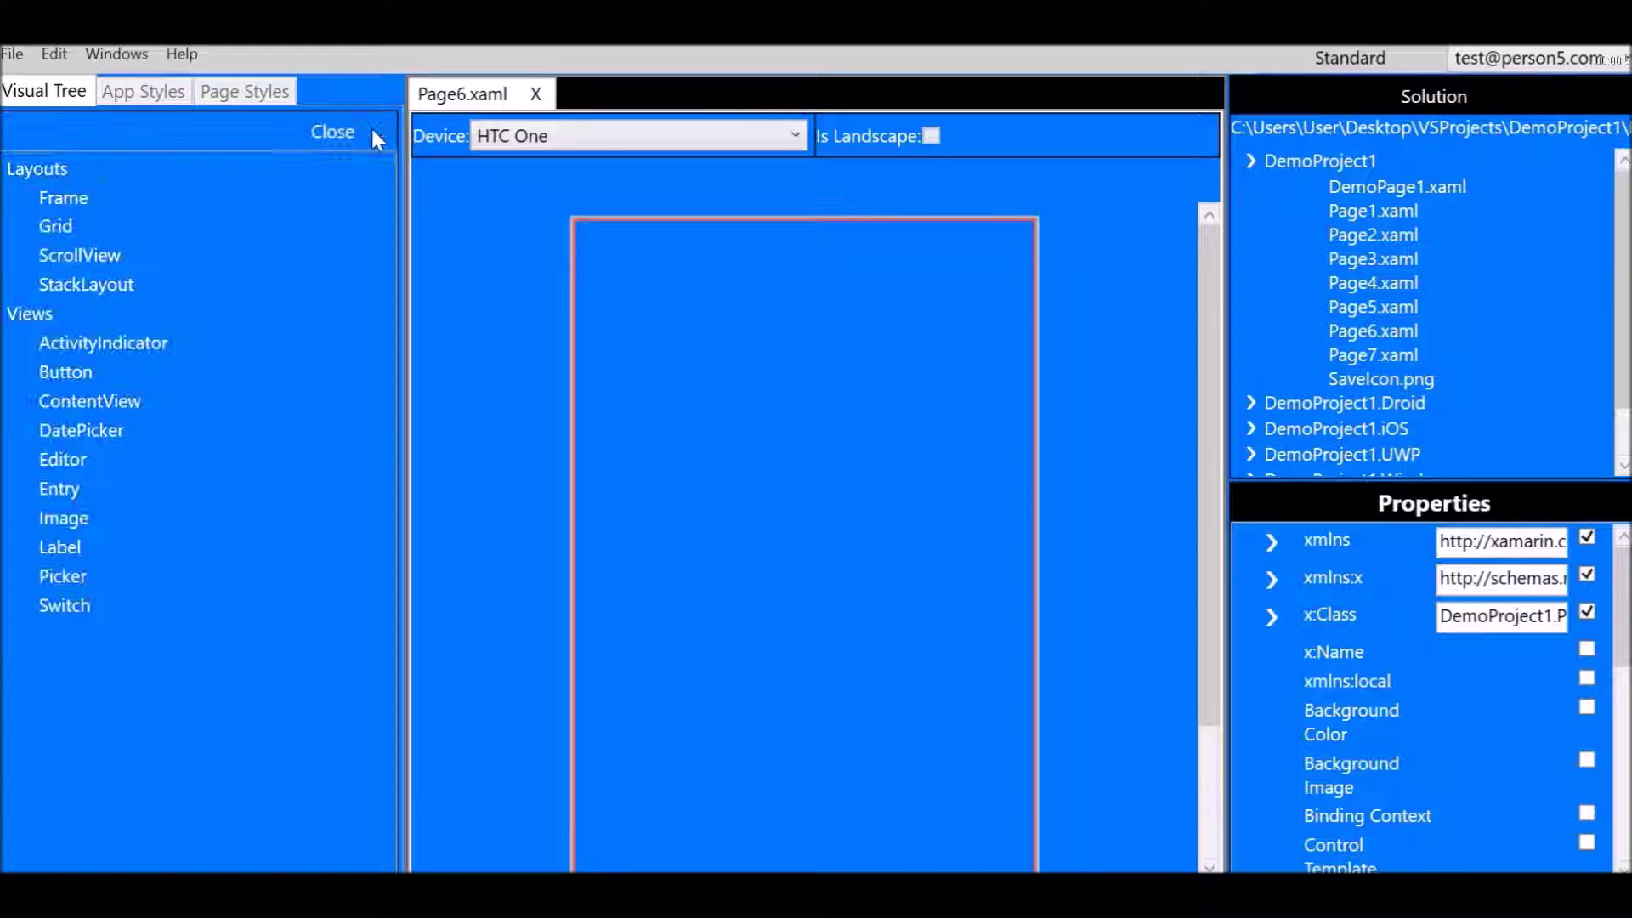
pyautogui.click(56, 226)
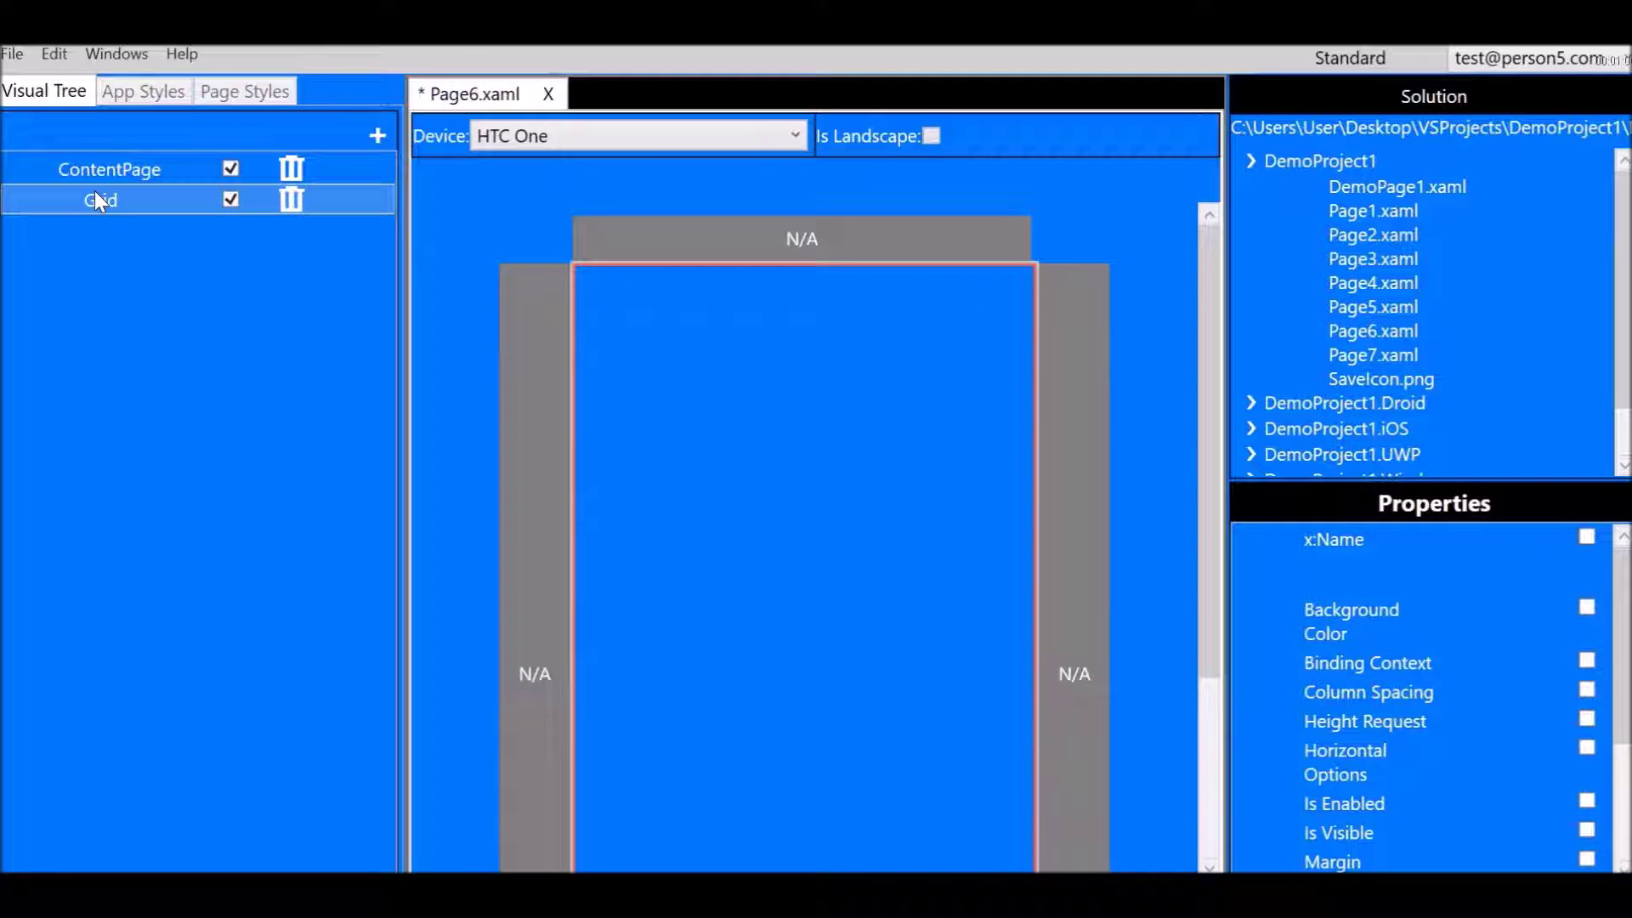
# Add two RowDefinitions and a first ColumnDefinition to the Grid
pyautogui.click(377, 135)
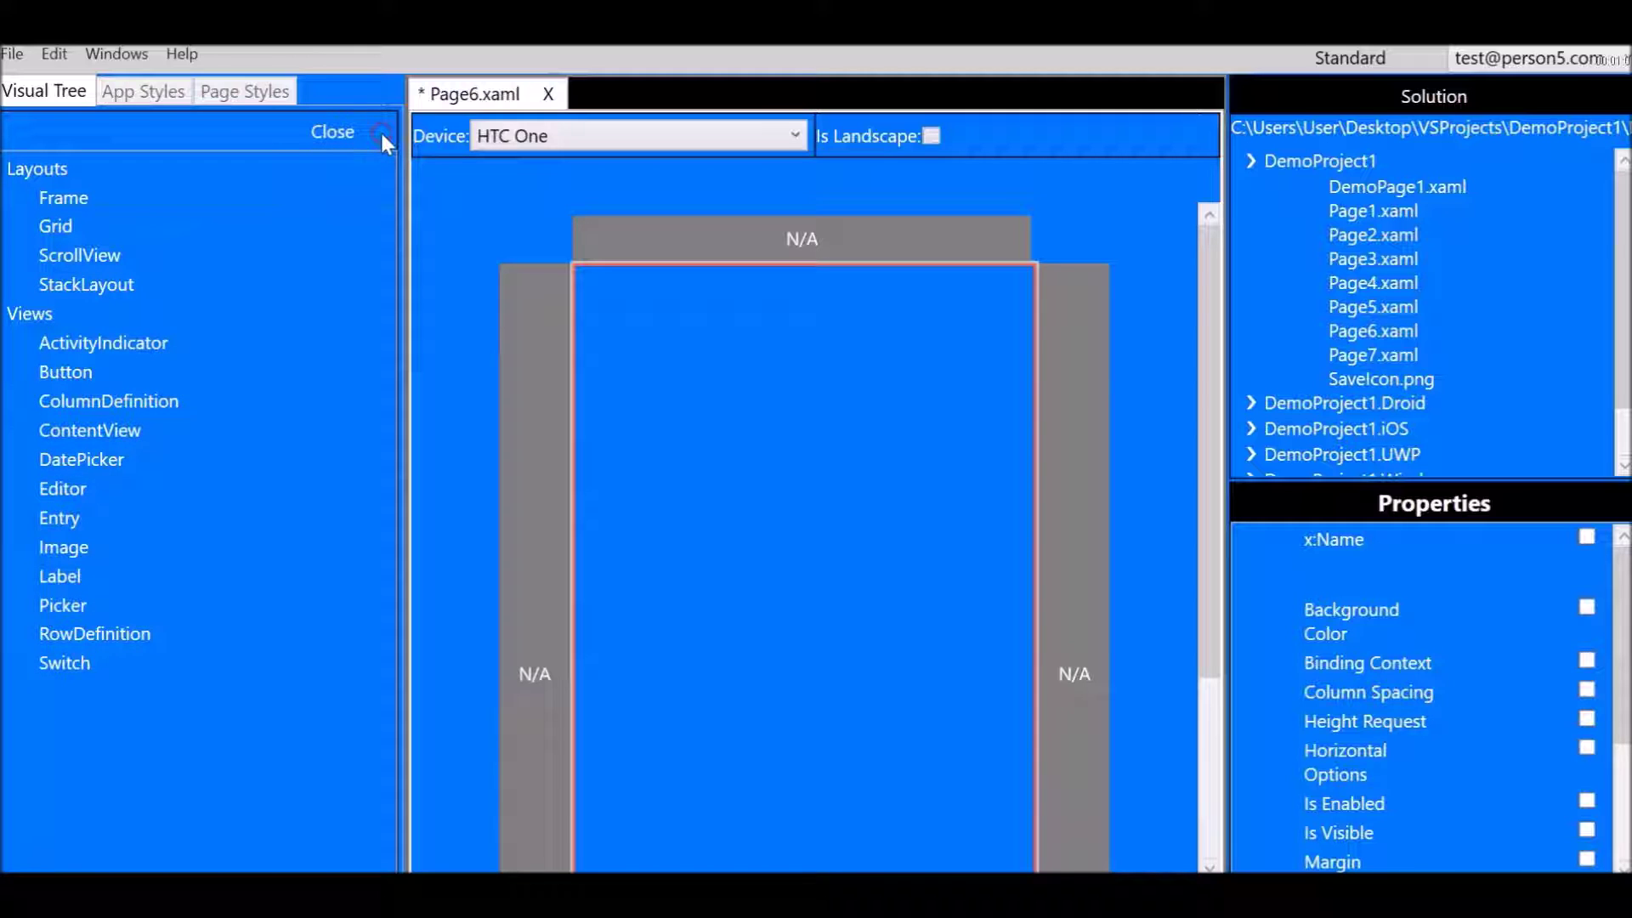
pyautogui.click(125, 633)
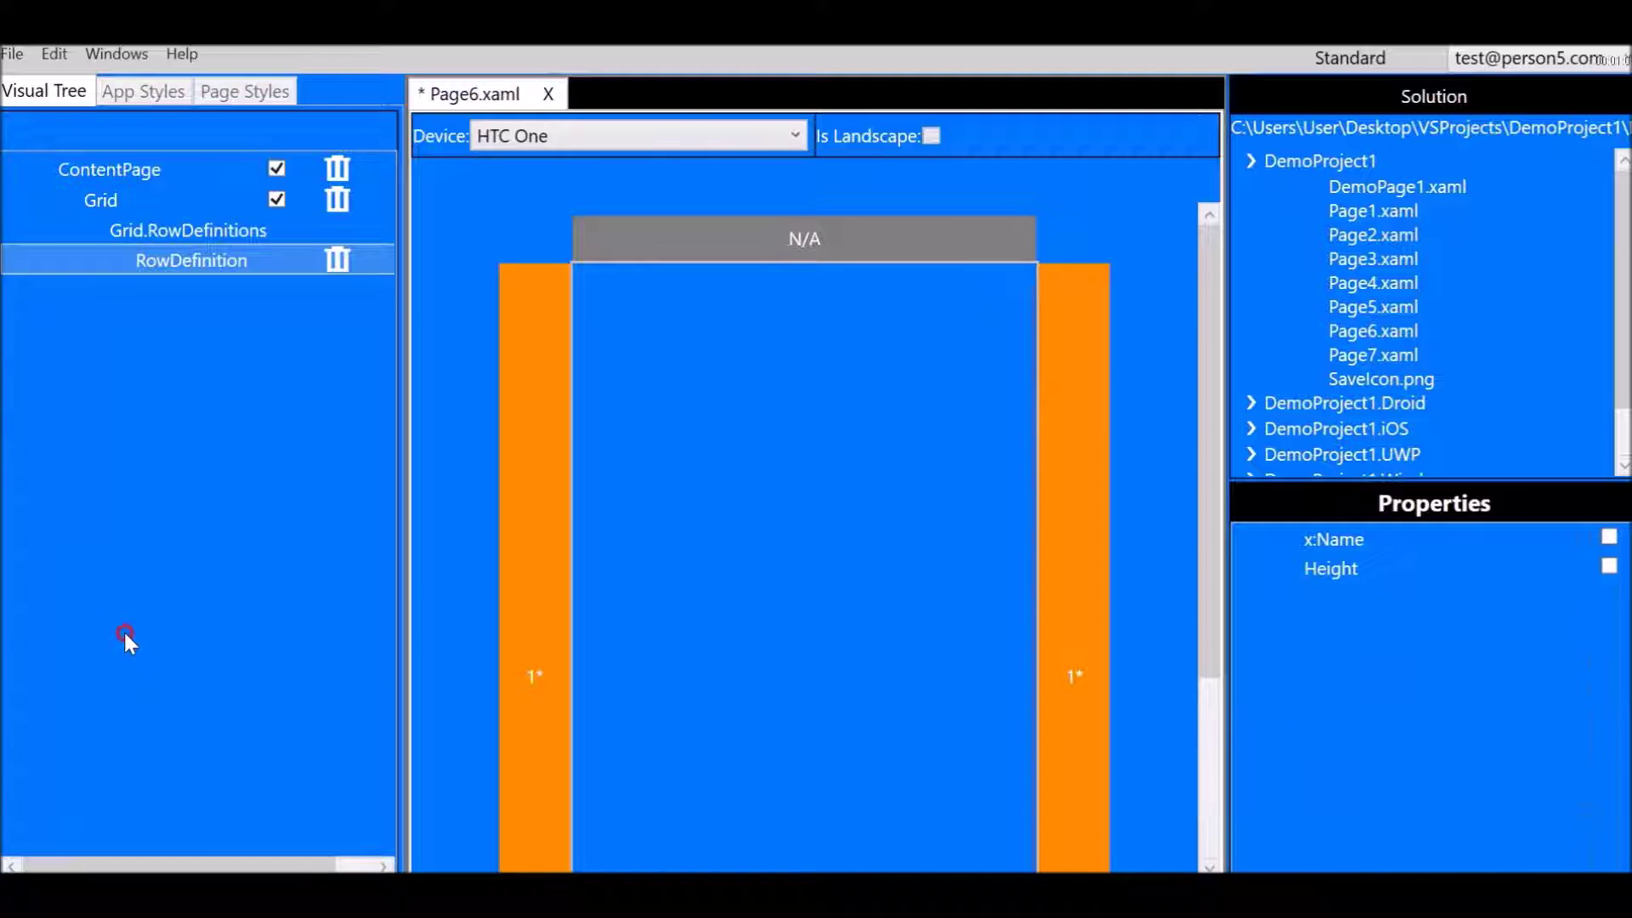
pyautogui.click(117, 202)
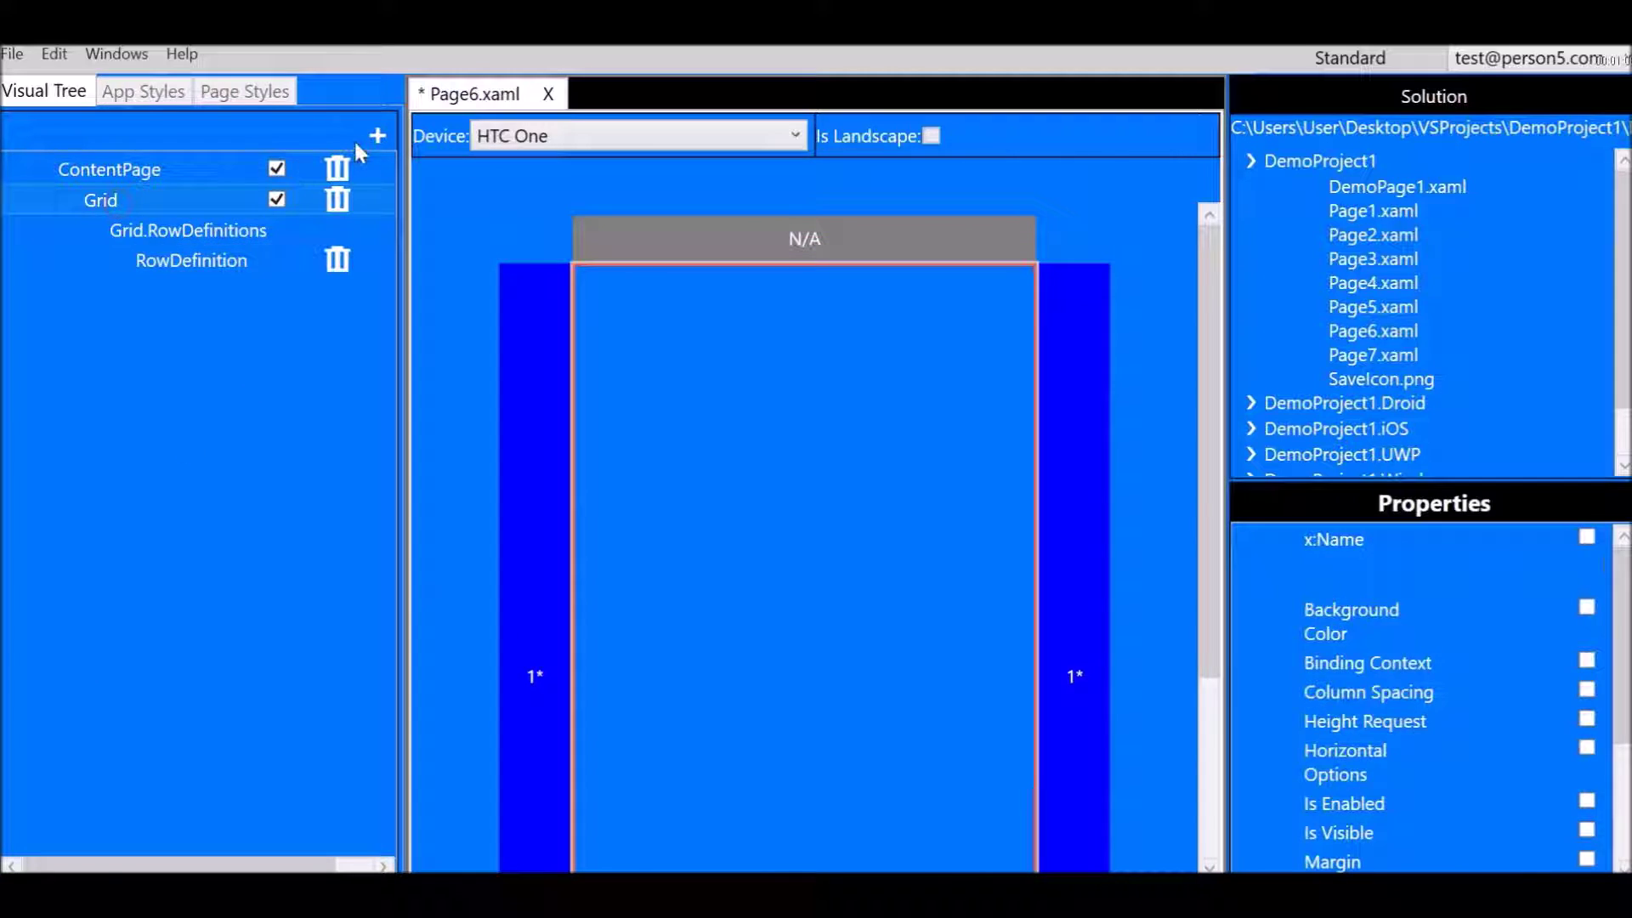
pyautogui.click(381, 133)
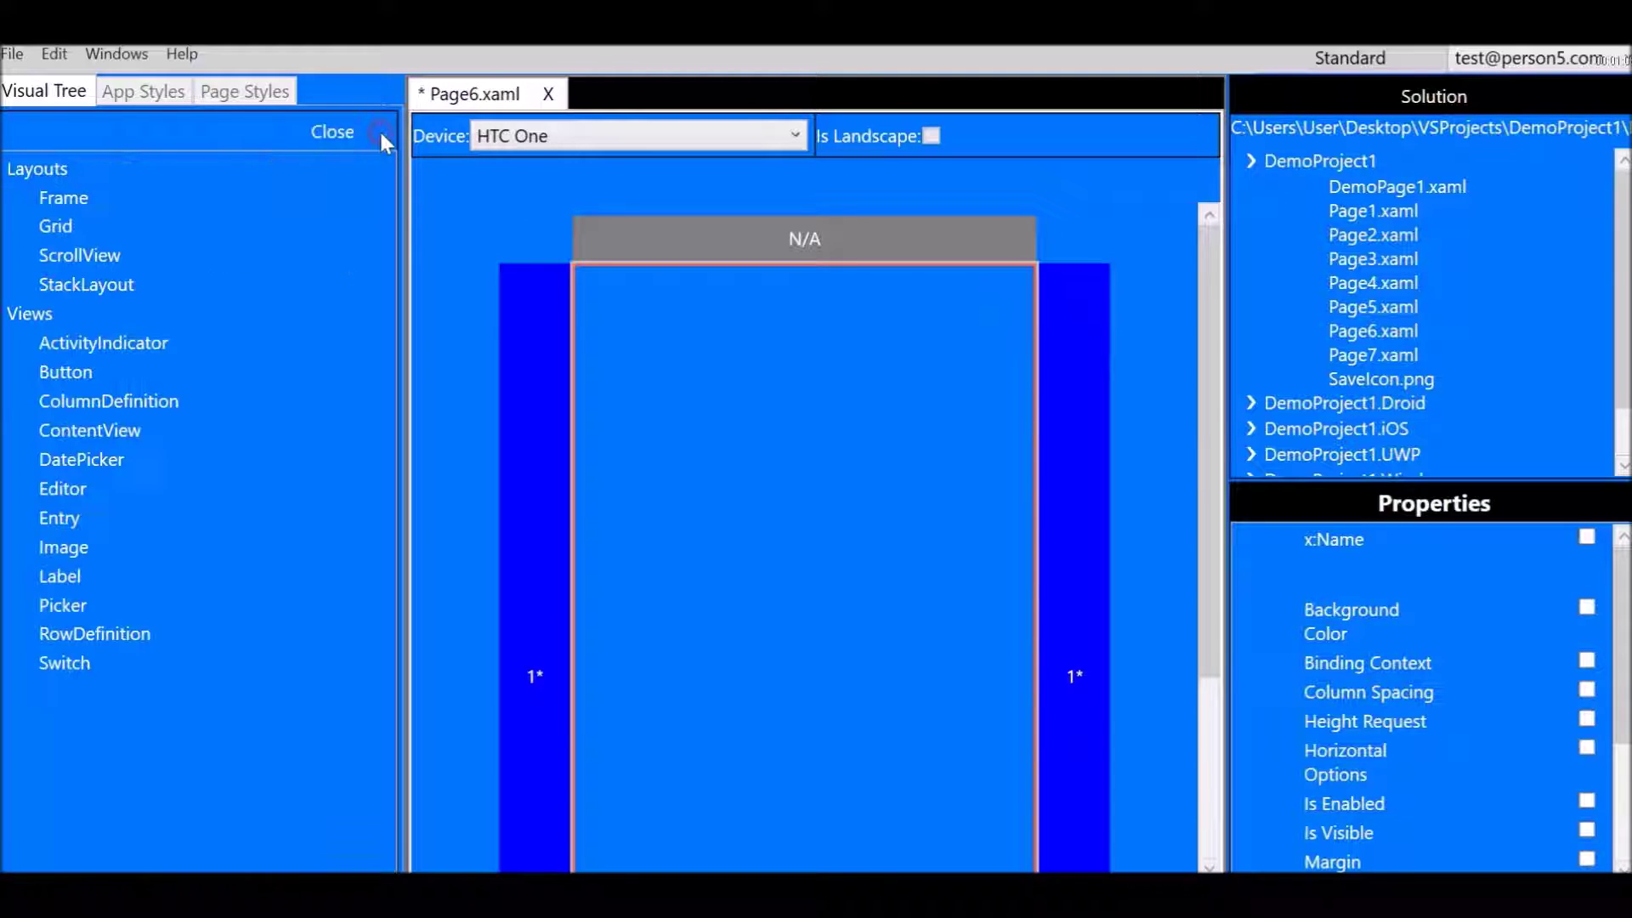
pyautogui.click(133, 634)
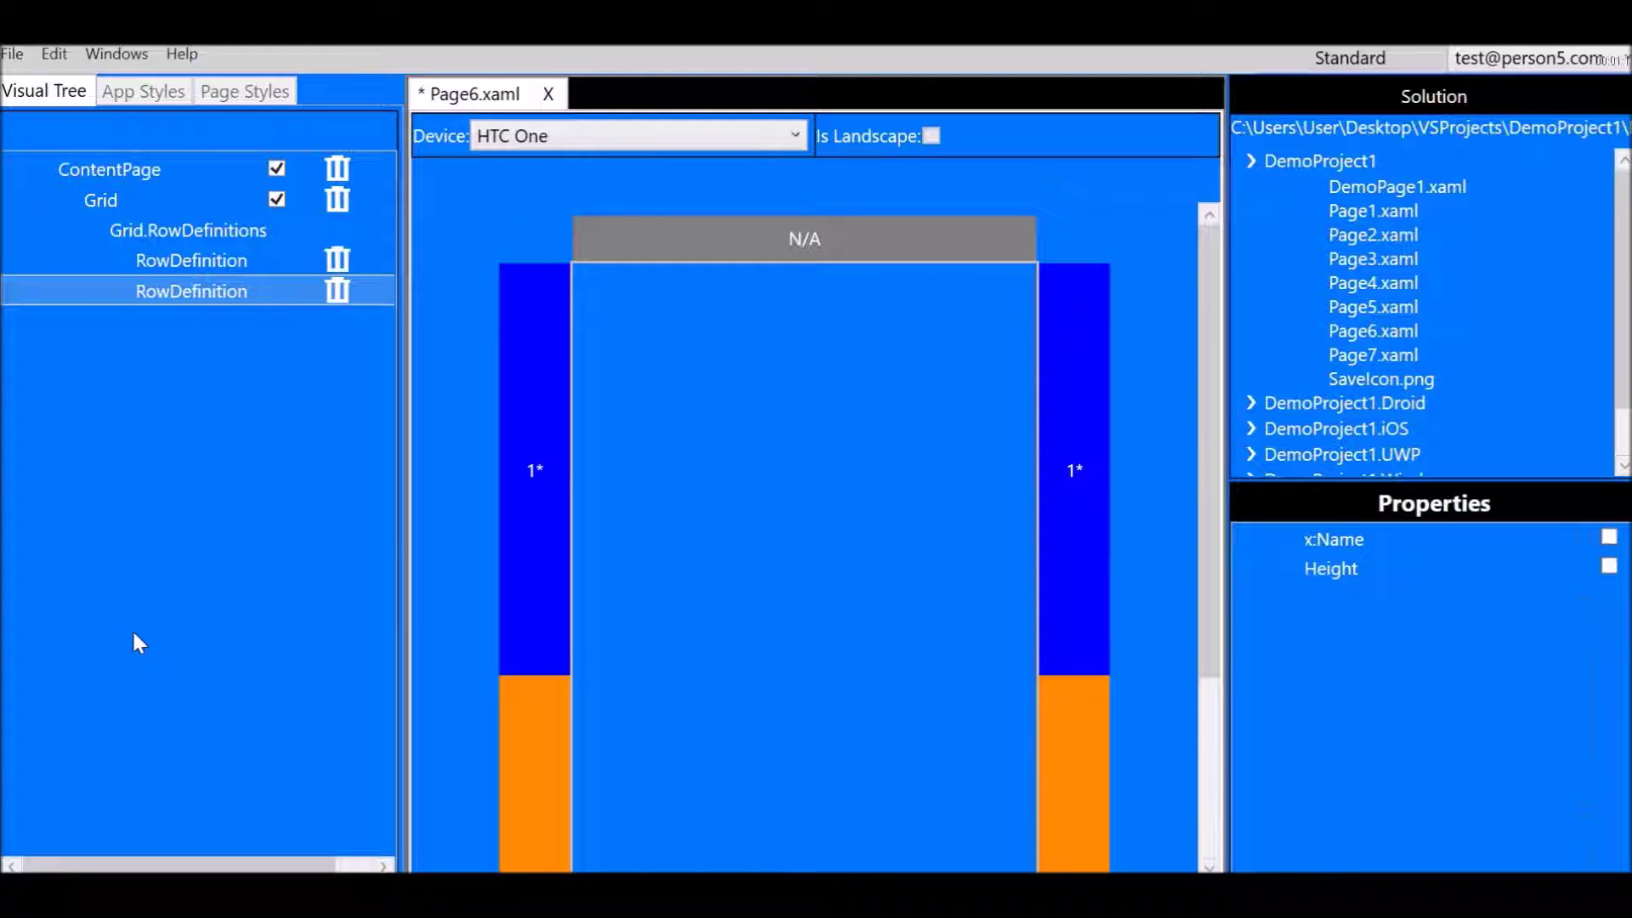
pyautogui.click(146, 196)
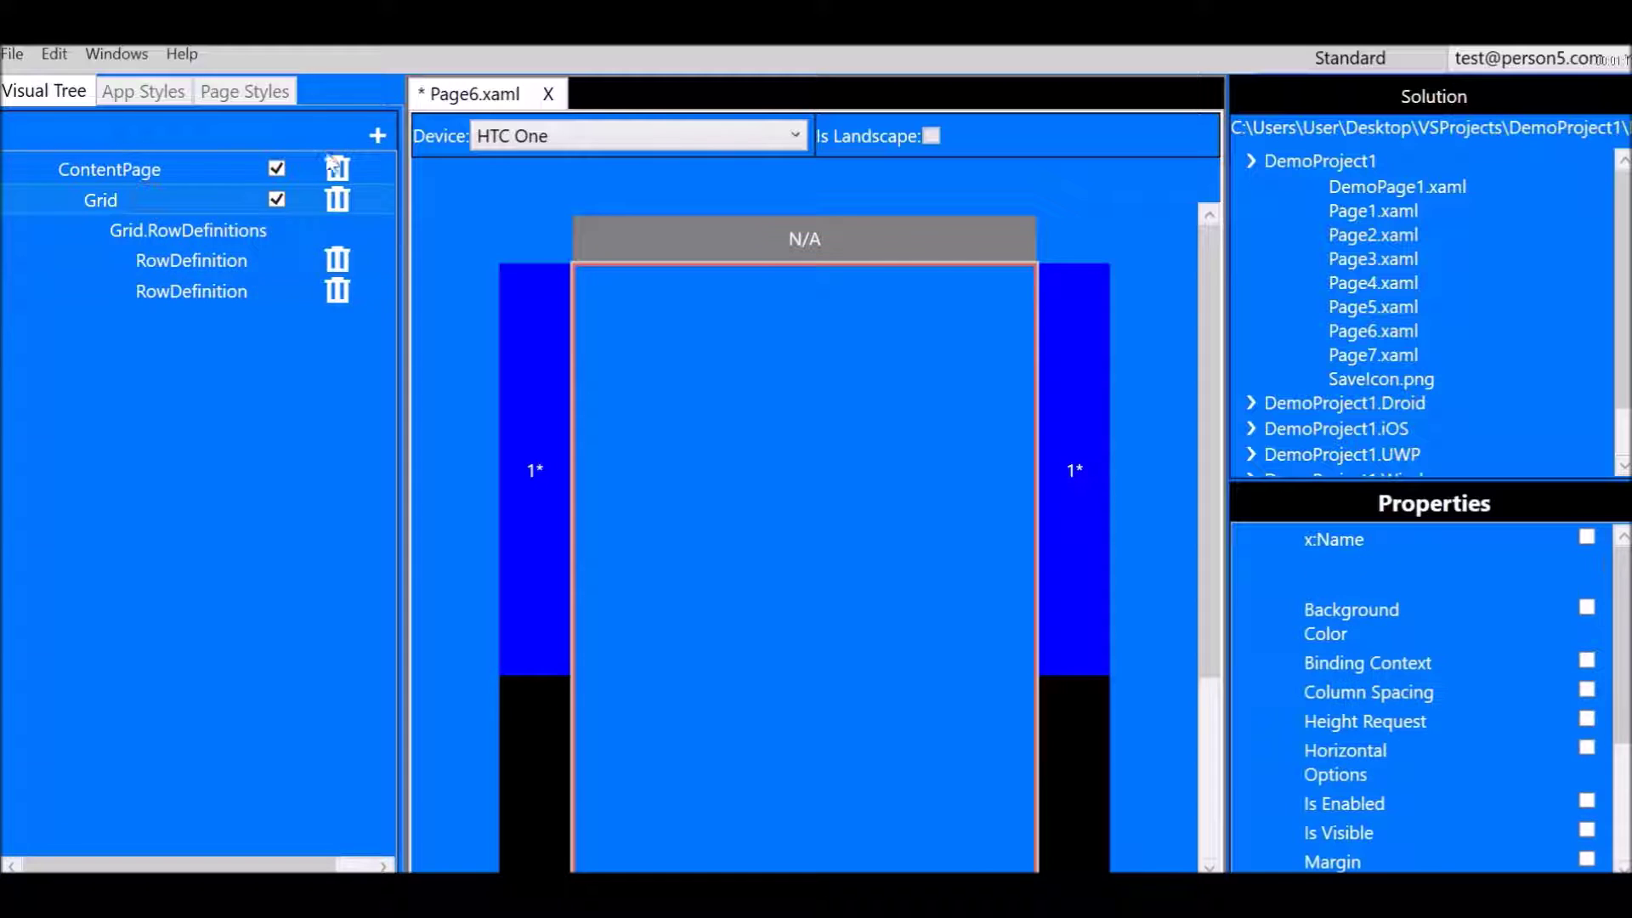
pyautogui.click(377, 135)
# Add a second and third ColumnDefinition to the Grid
pyautogui.click(167, 401)
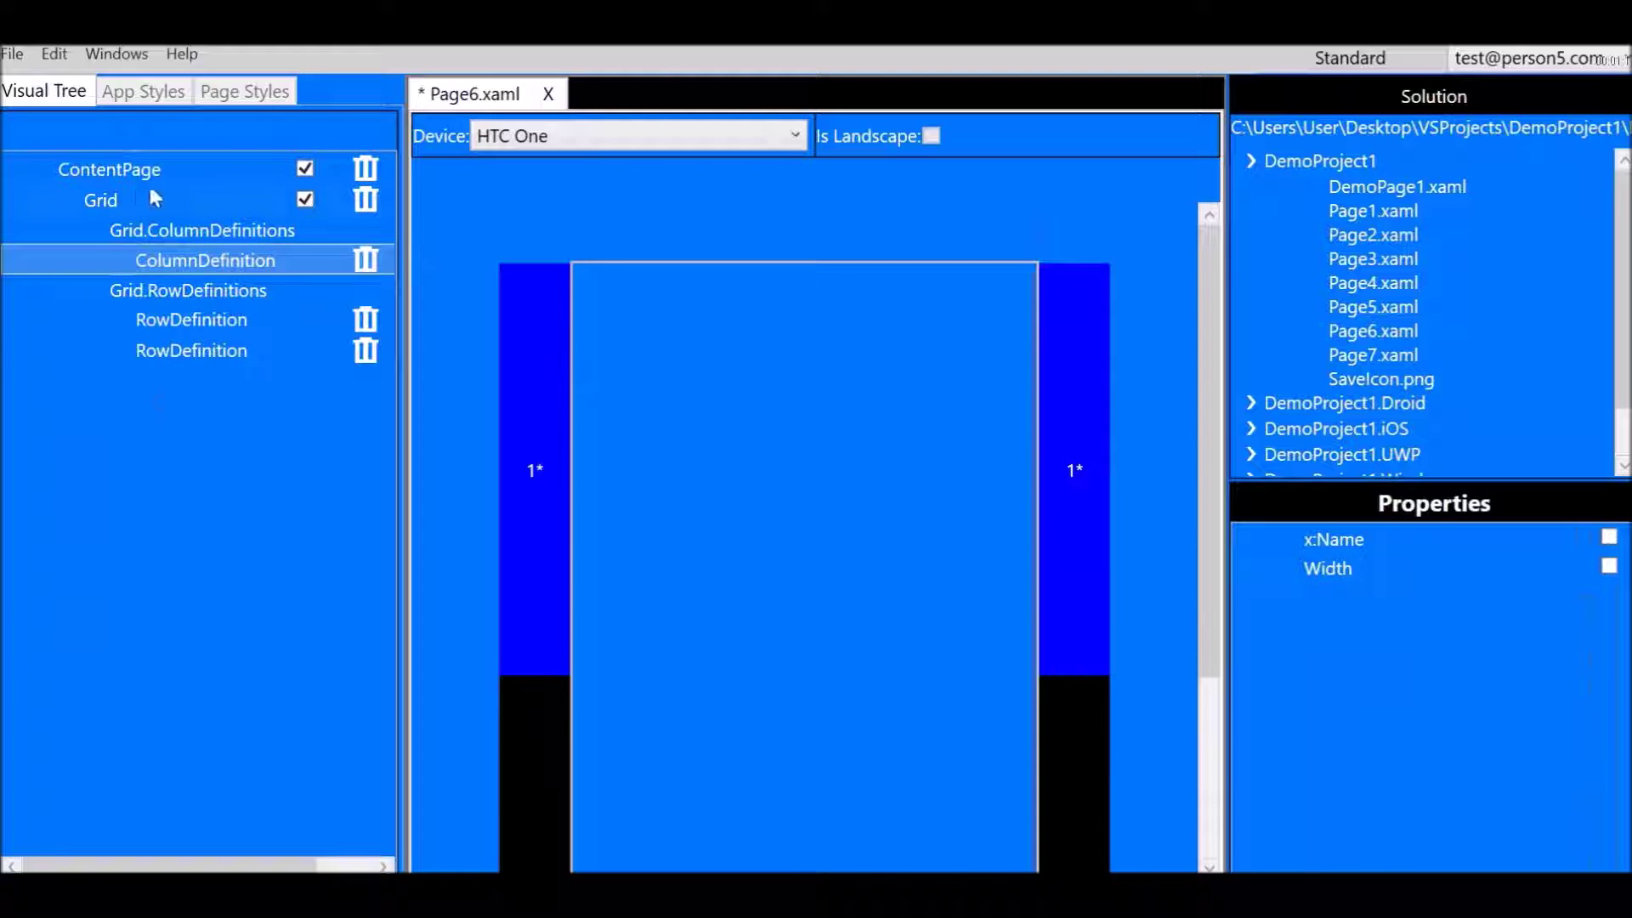
pyautogui.click(138, 200)
pyautogui.click(377, 135)
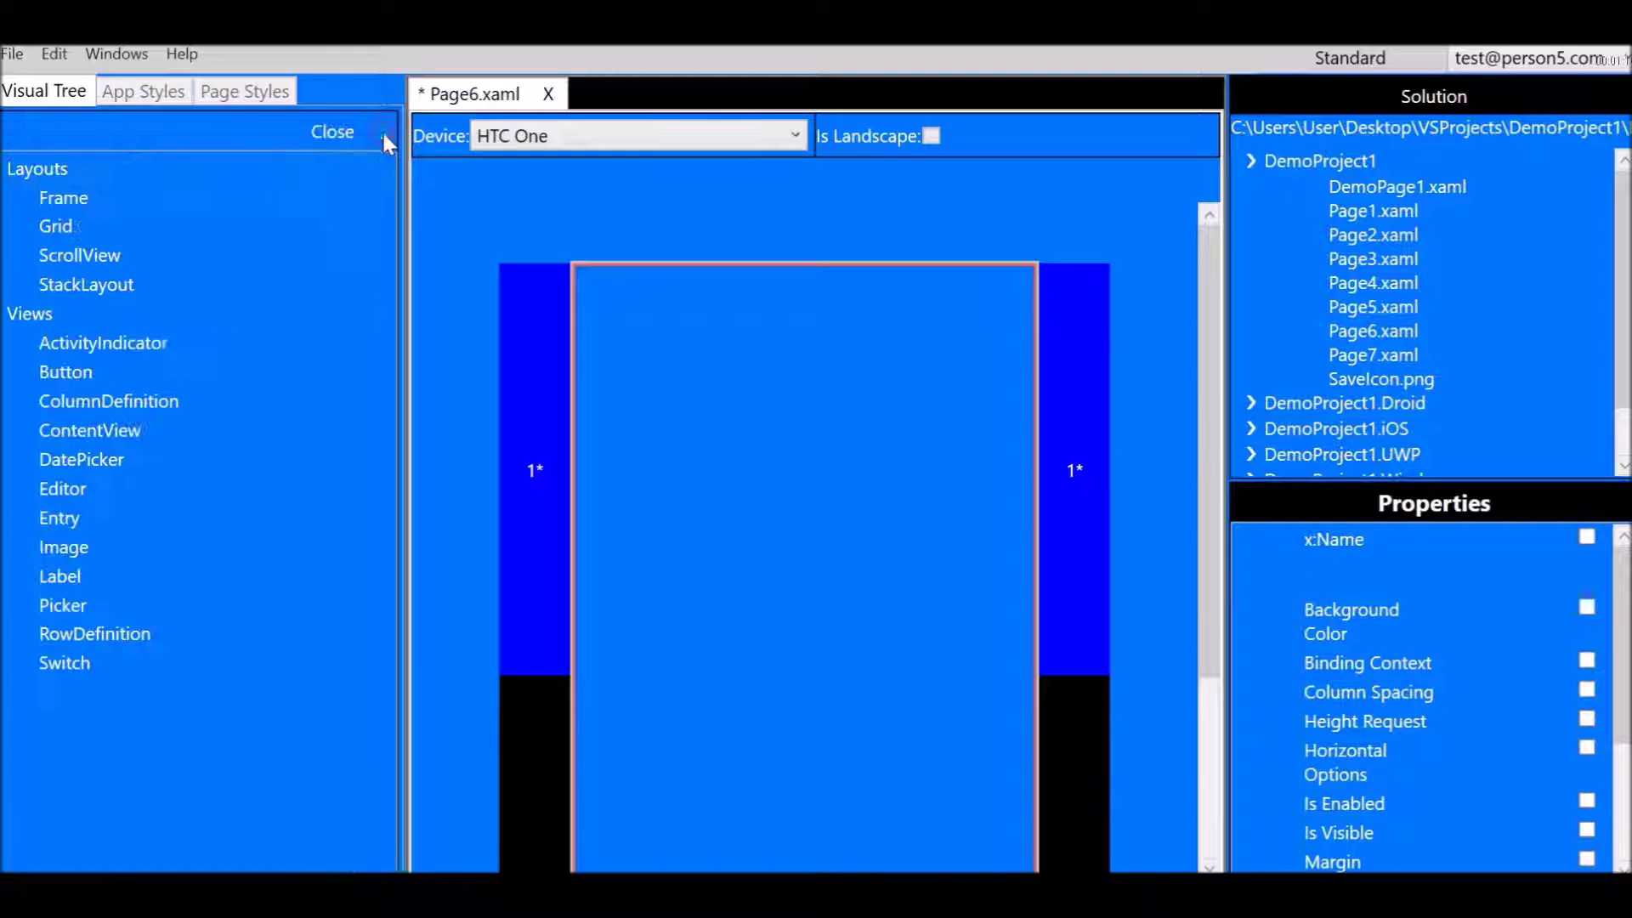
pyautogui.click(120, 391)
pyautogui.click(117, 197)
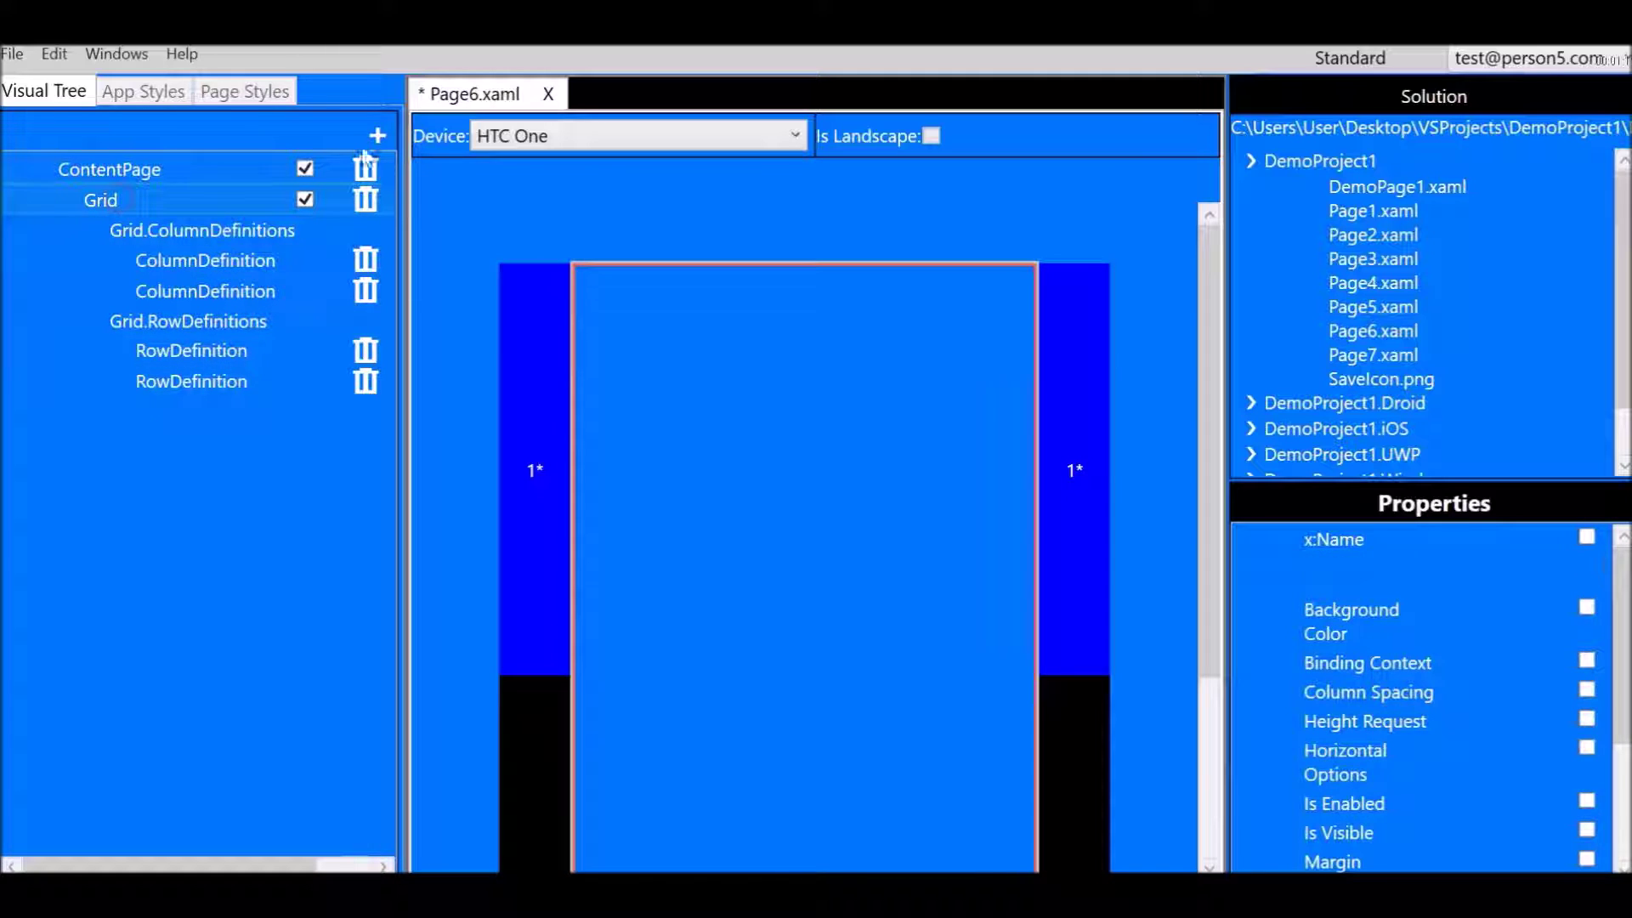
pyautogui.click(377, 135)
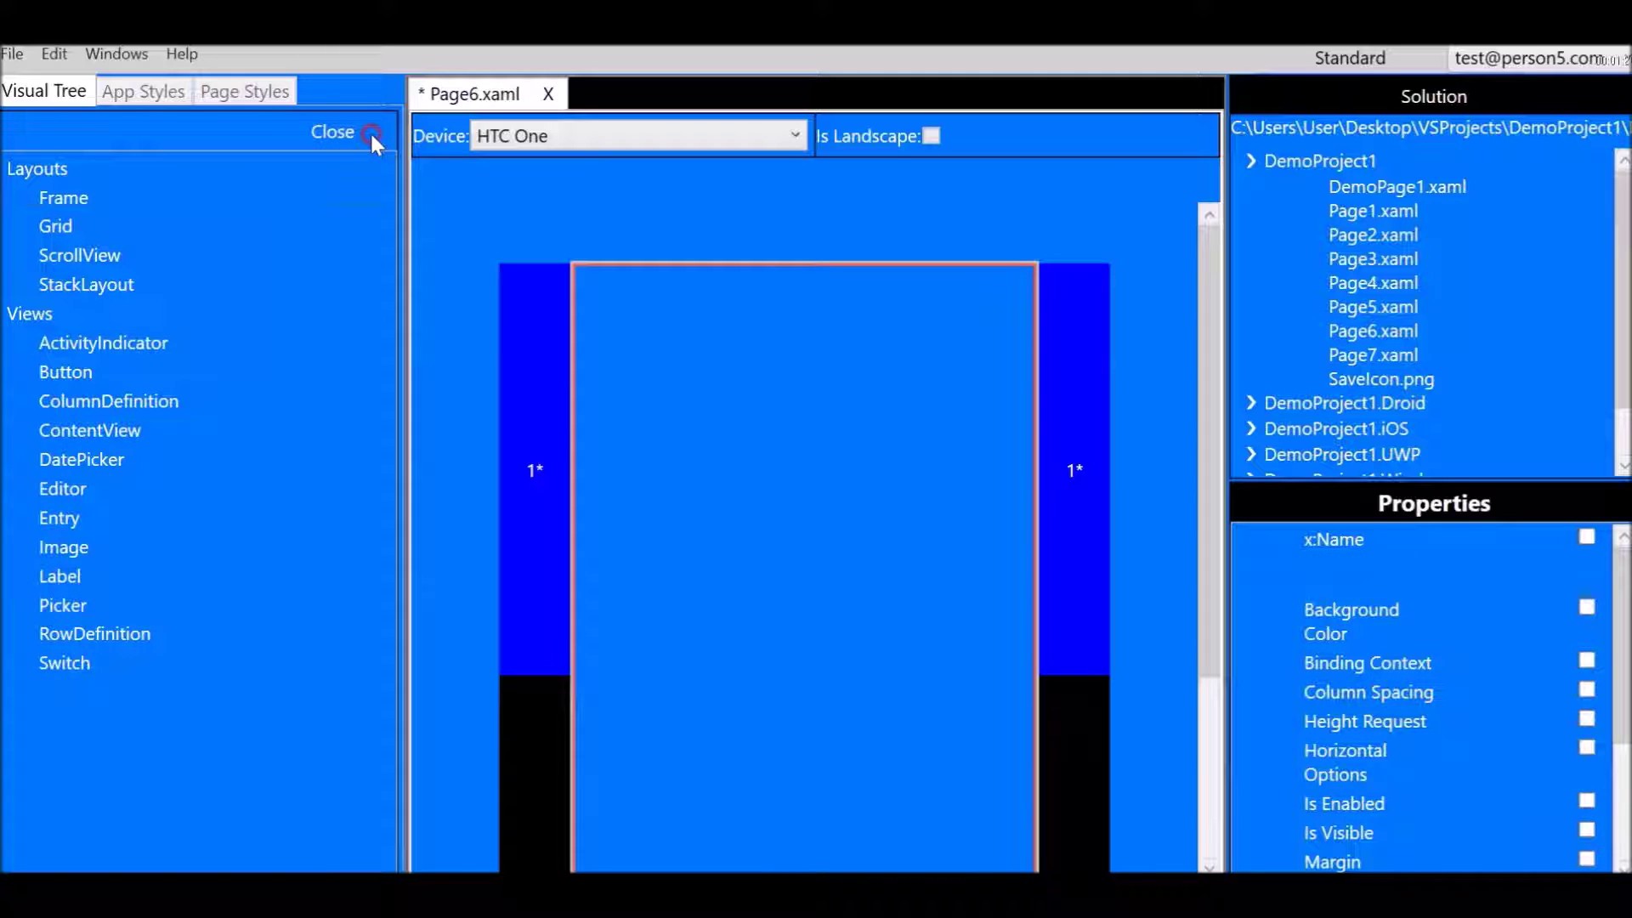
pyautogui.click(146, 399)
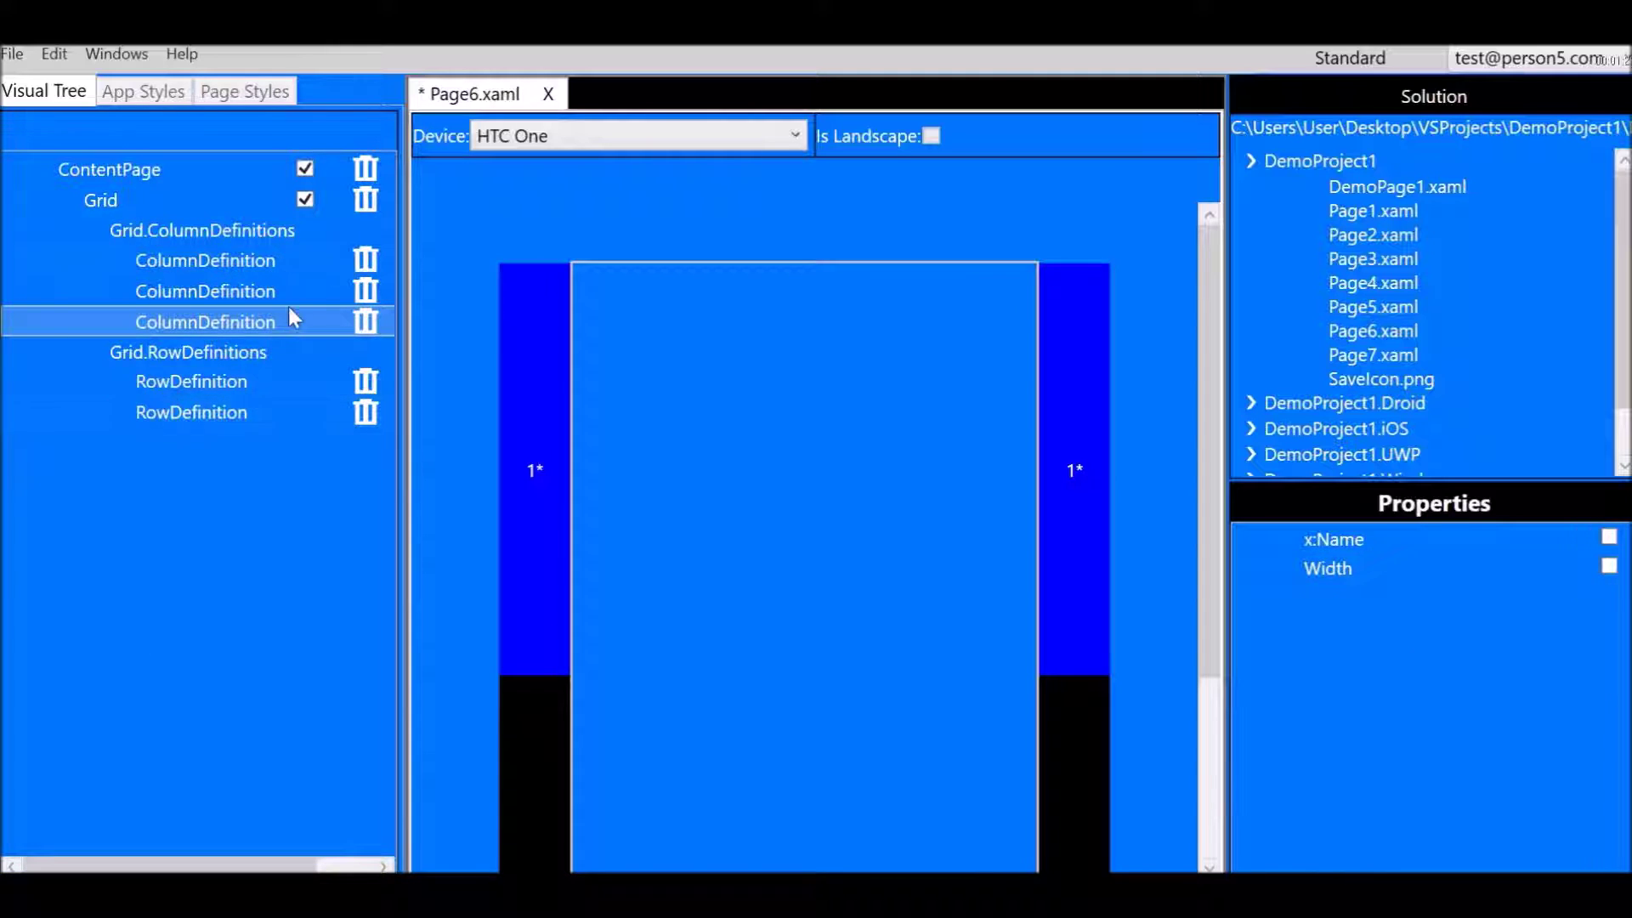
# Set the Width of all three ColumnDefinitions to 1* star
pyautogui.click(266, 257)
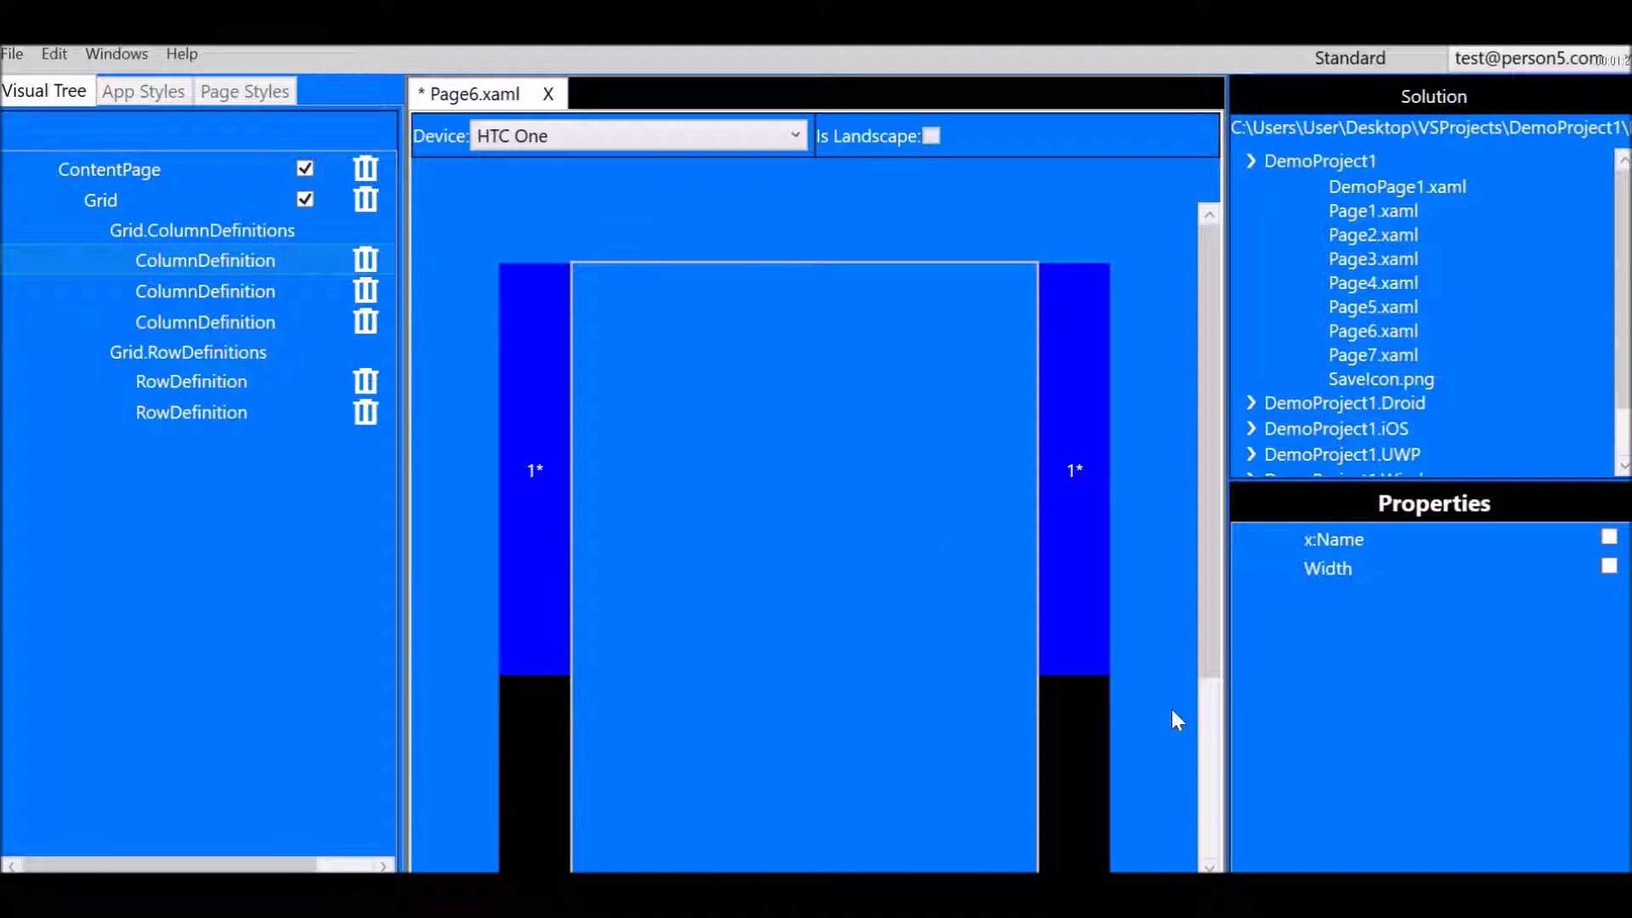
pyautogui.click(1609, 566)
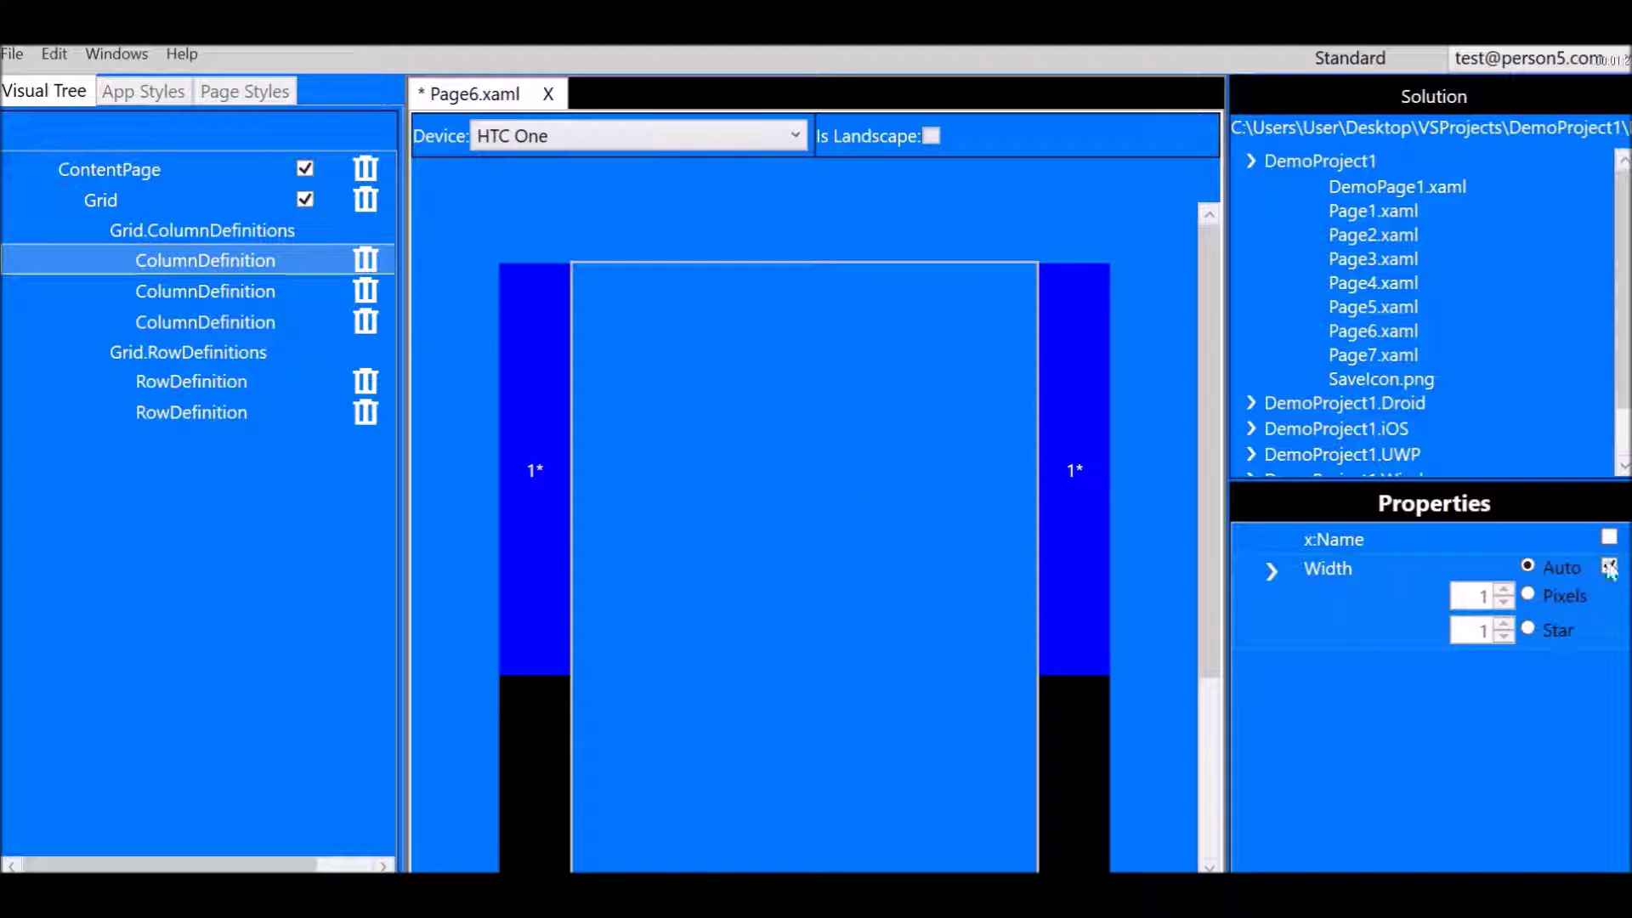
pyautogui.click(1528, 629)
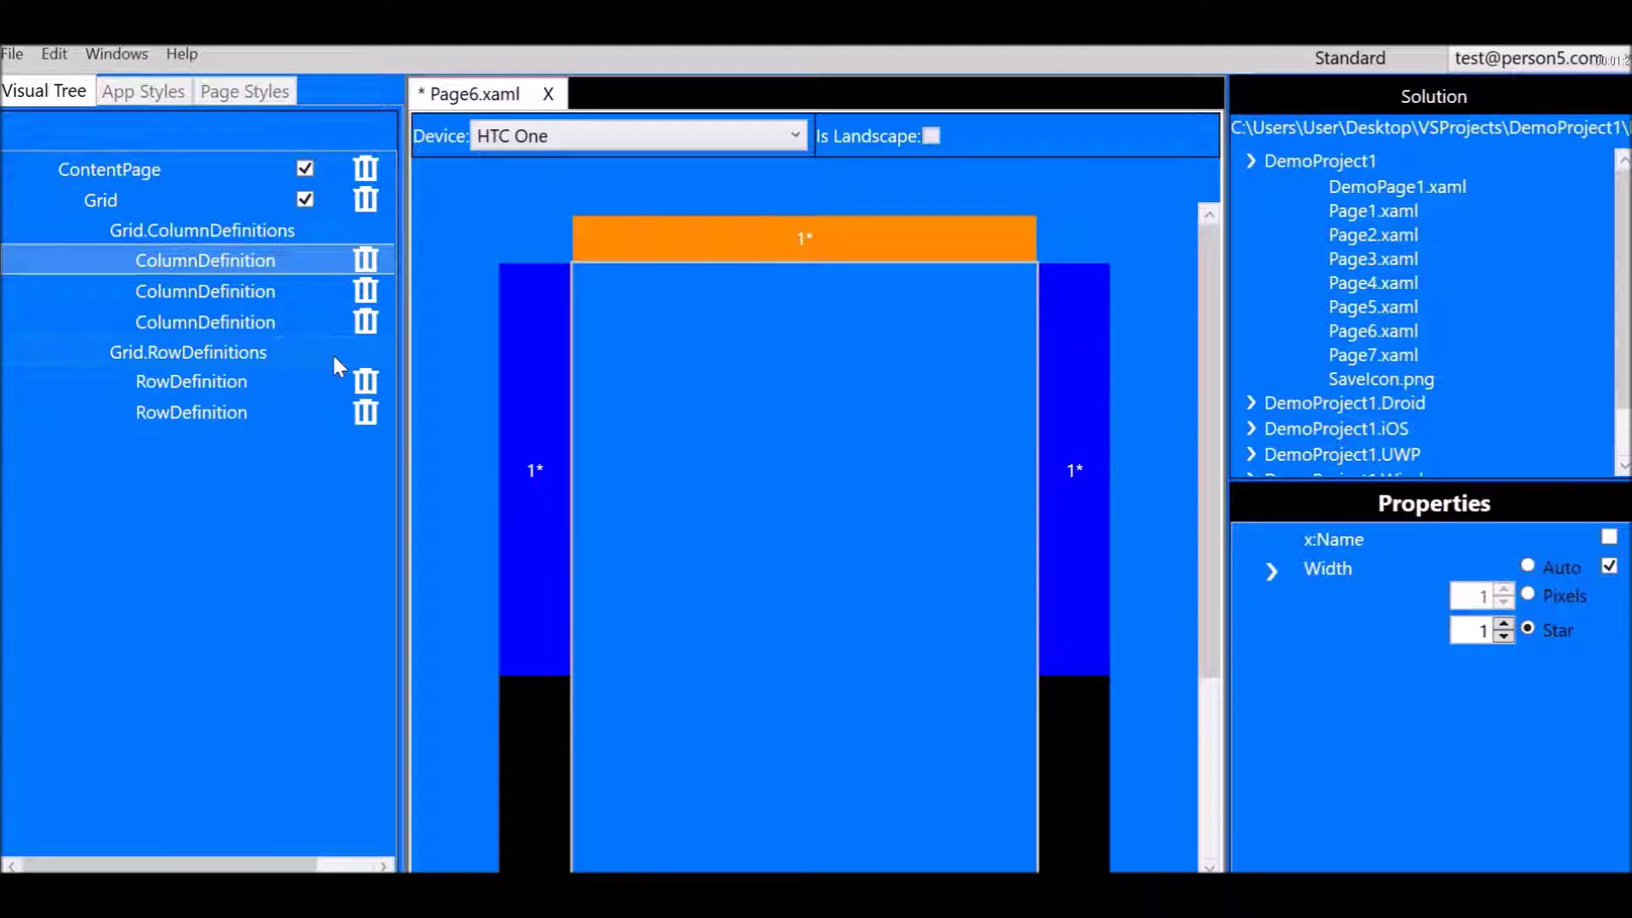
pyautogui.click(283, 299)
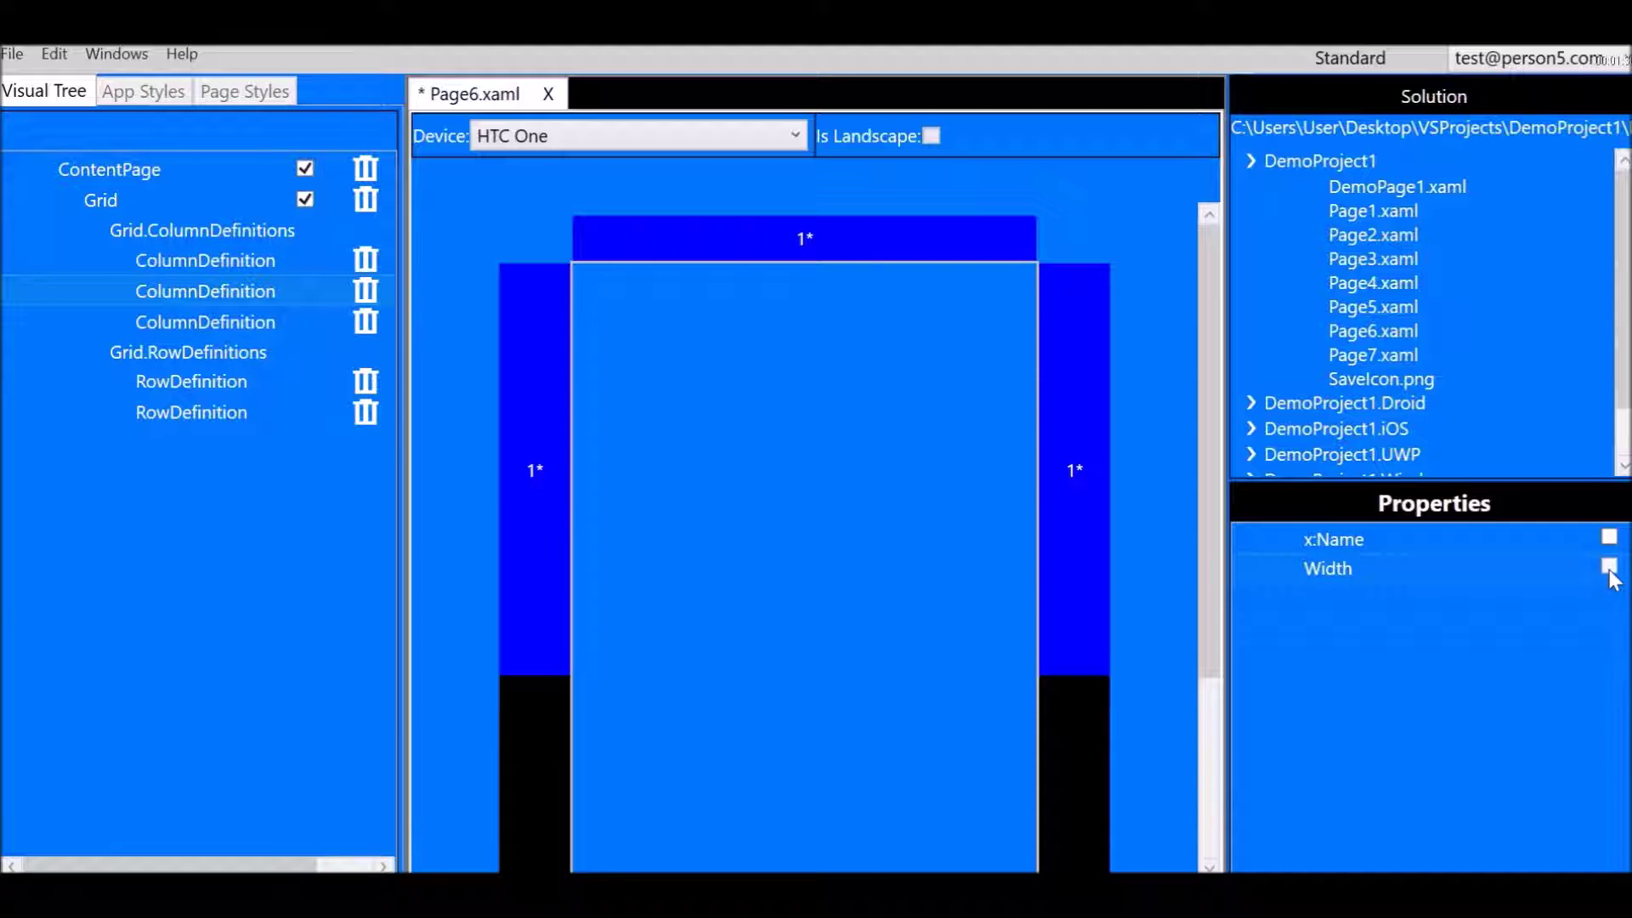
pyautogui.click(1610, 566)
pyautogui.click(1528, 629)
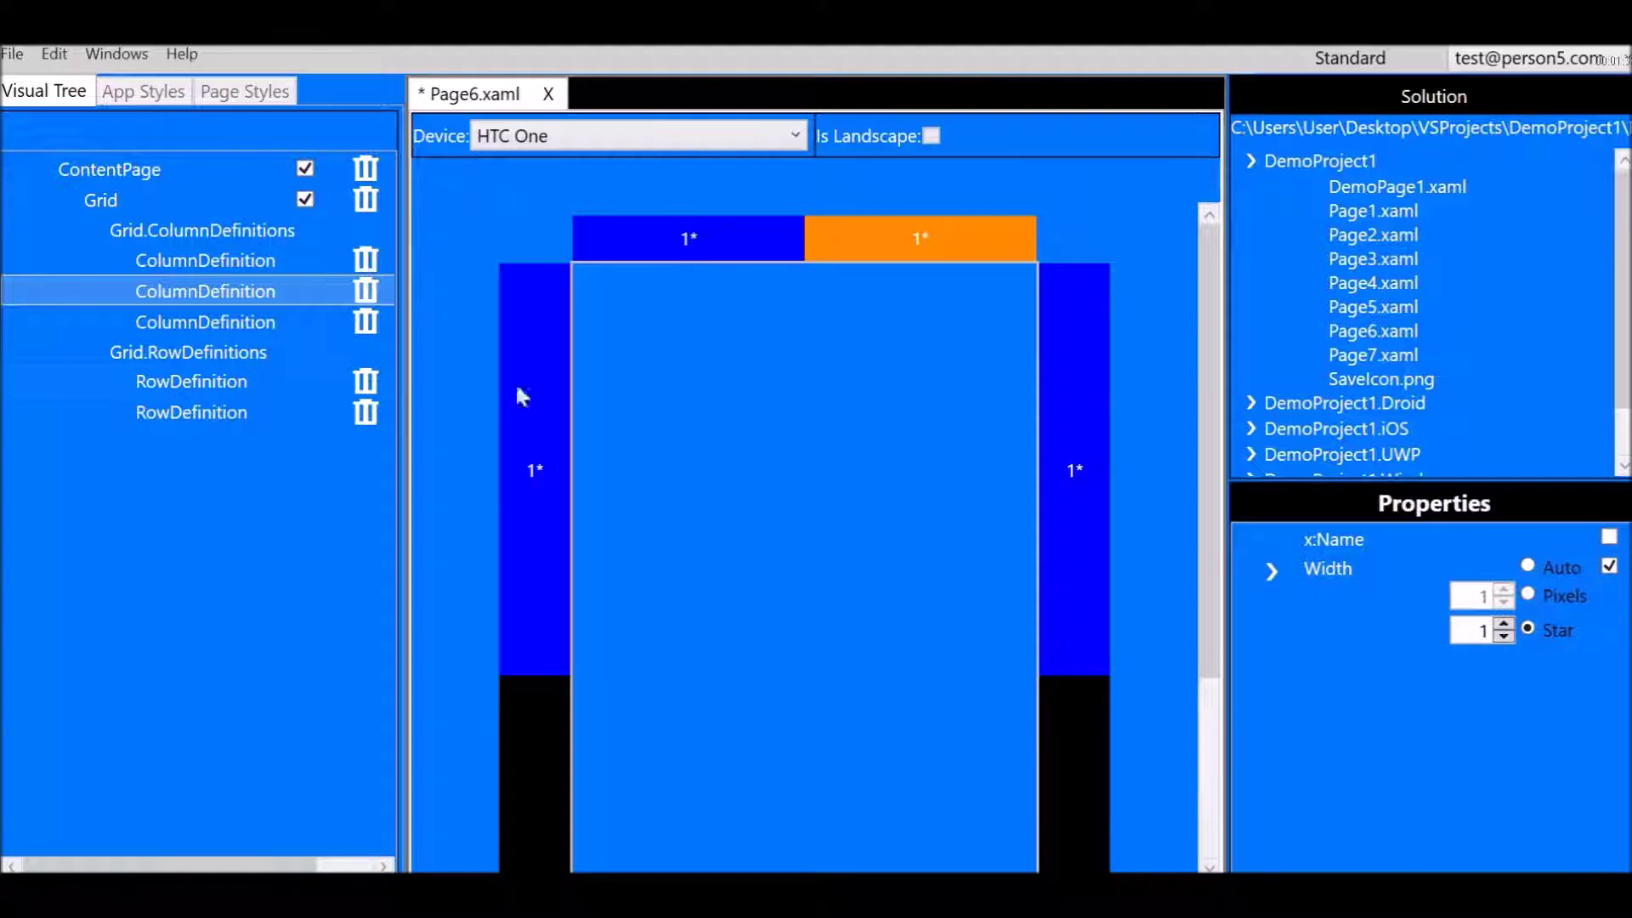
pyautogui.click(223, 330)
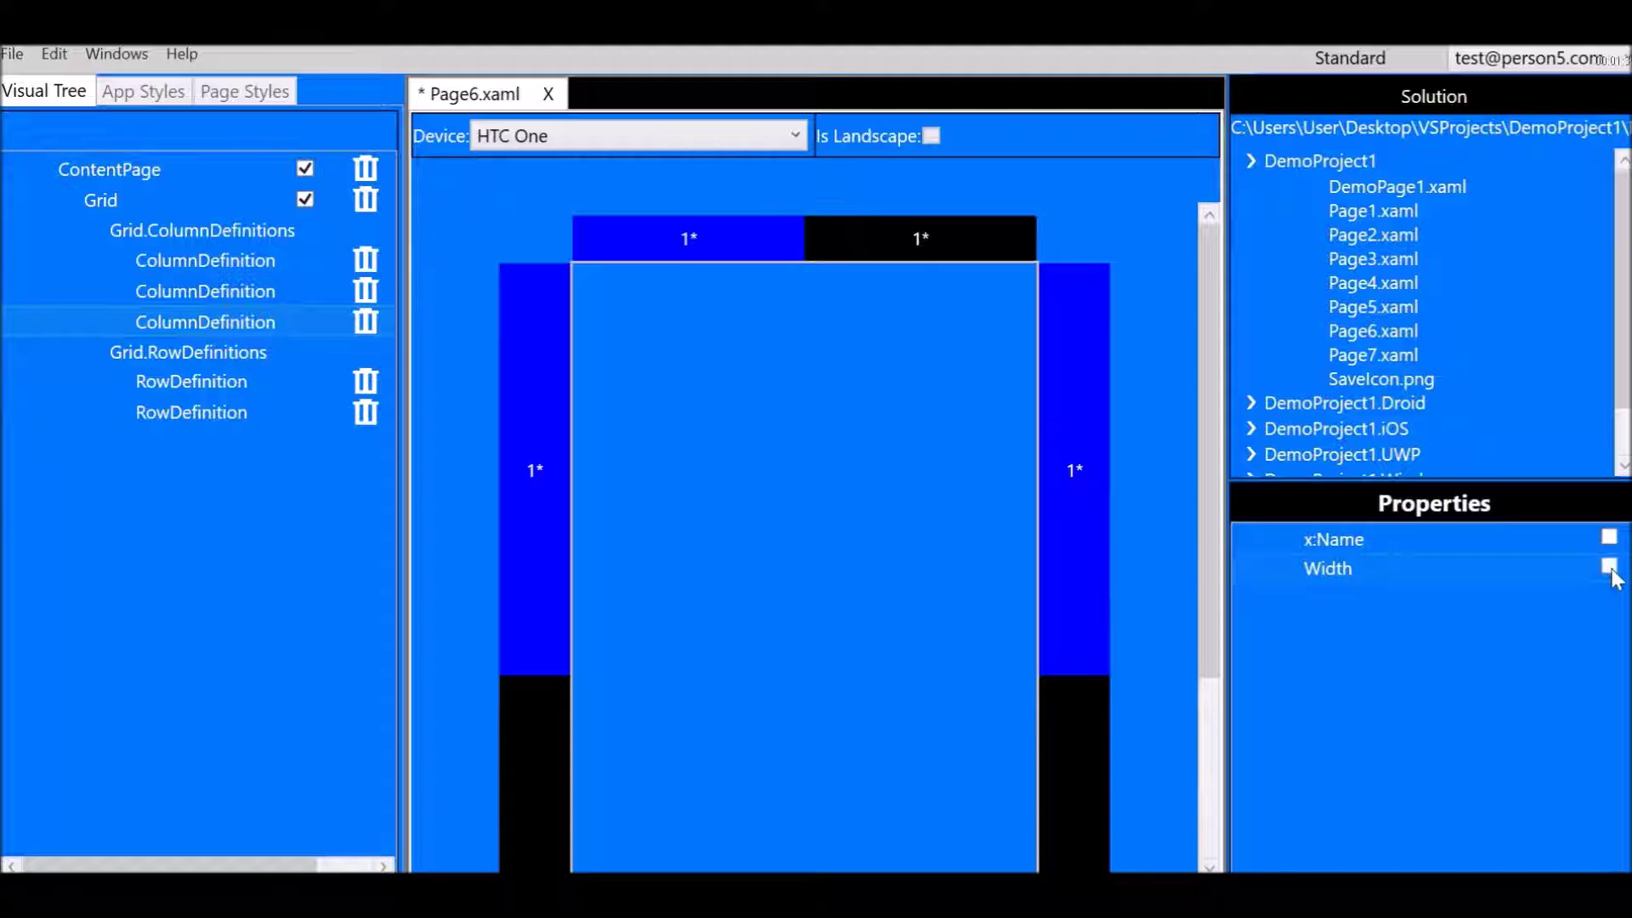
pyautogui.click(1609, 566)
pyautogui.click(1527, 628)
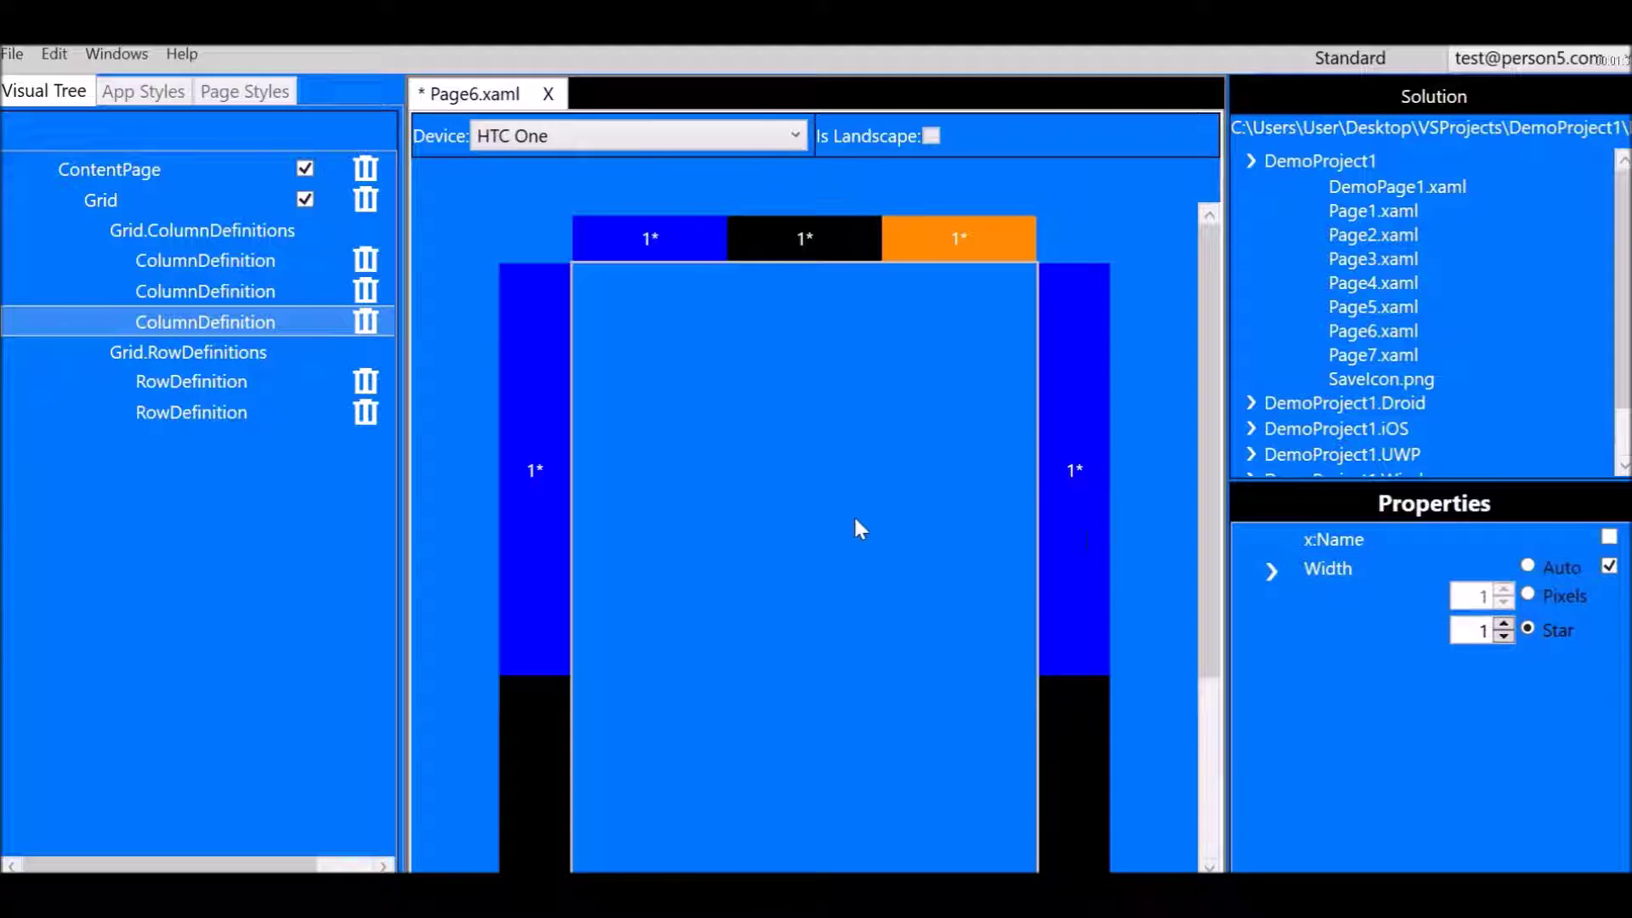
pyautogui.click(651, 244)
# Select the three preview columns and the first row definition to check them
pyautogui.click(803, 239)
pyautogui.click(966, 250)
pyautogui.click(539, 466)
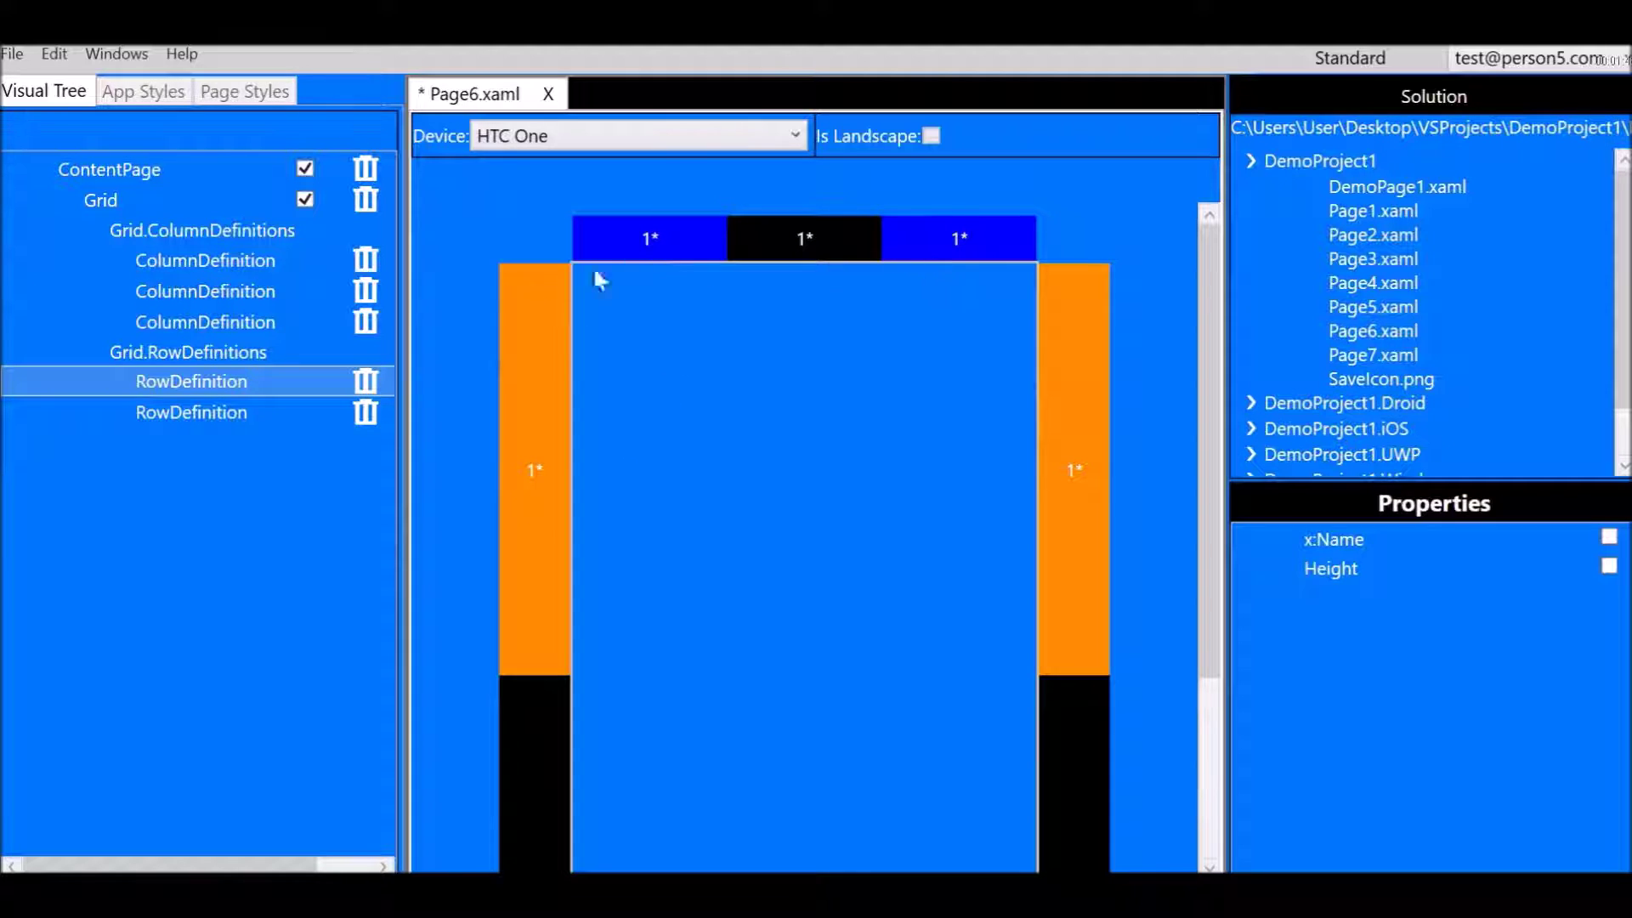
# Add a fourth 1* ColumnDefinition, then delete it so three columns remain
pyautogui.click(134, 194)
pyautogui.click(379, 133)
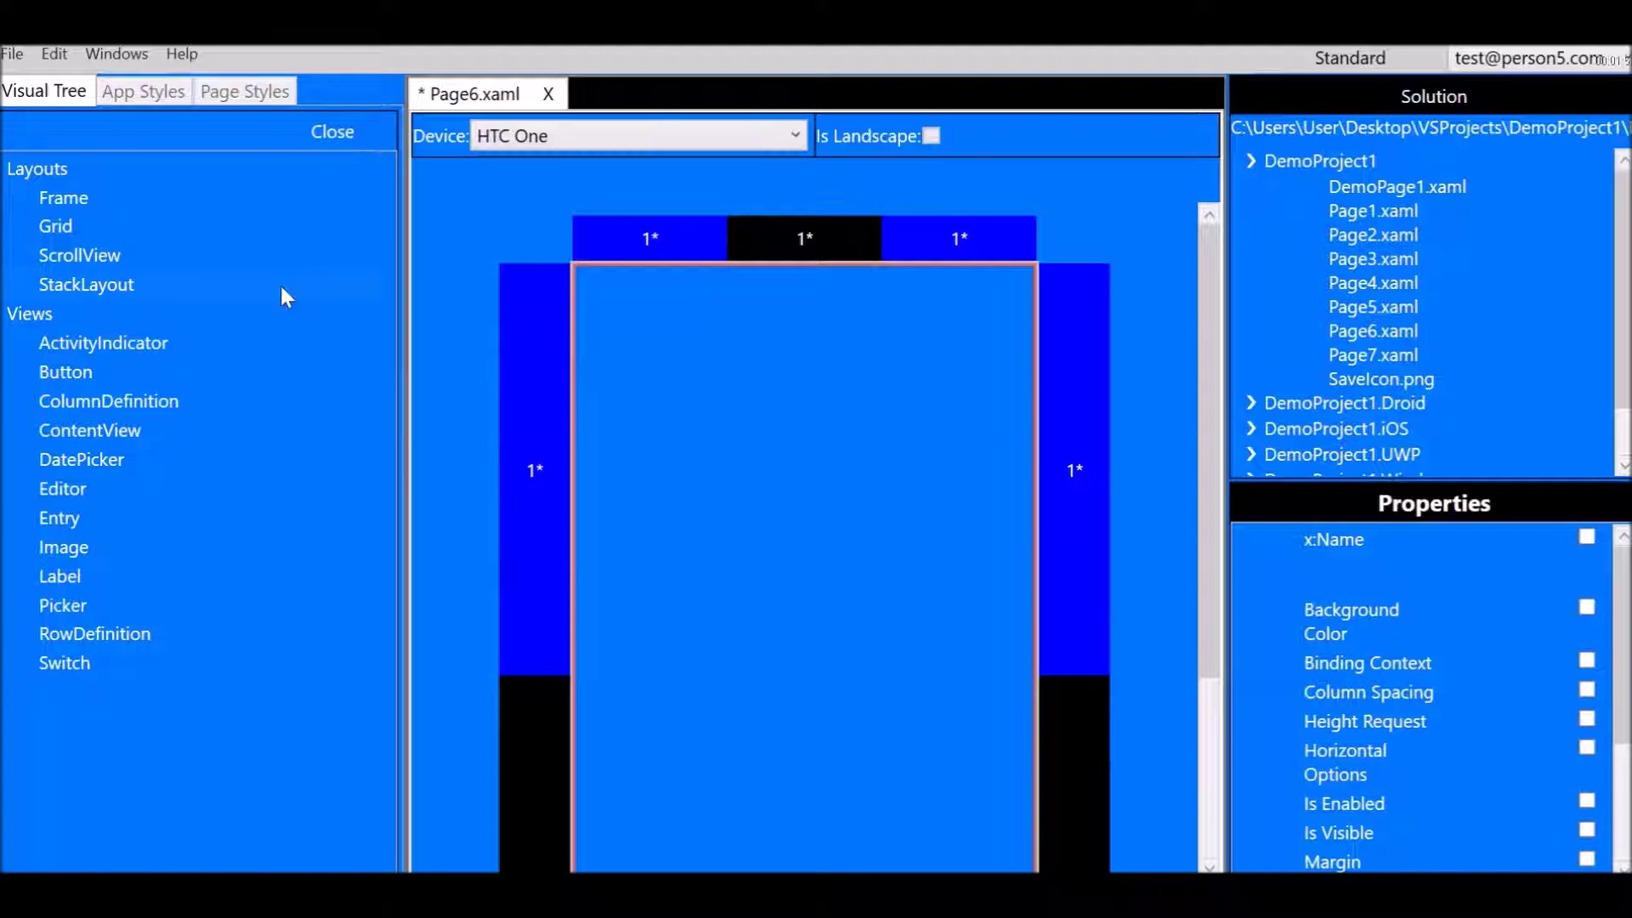
pyautogui.click(170, 403)
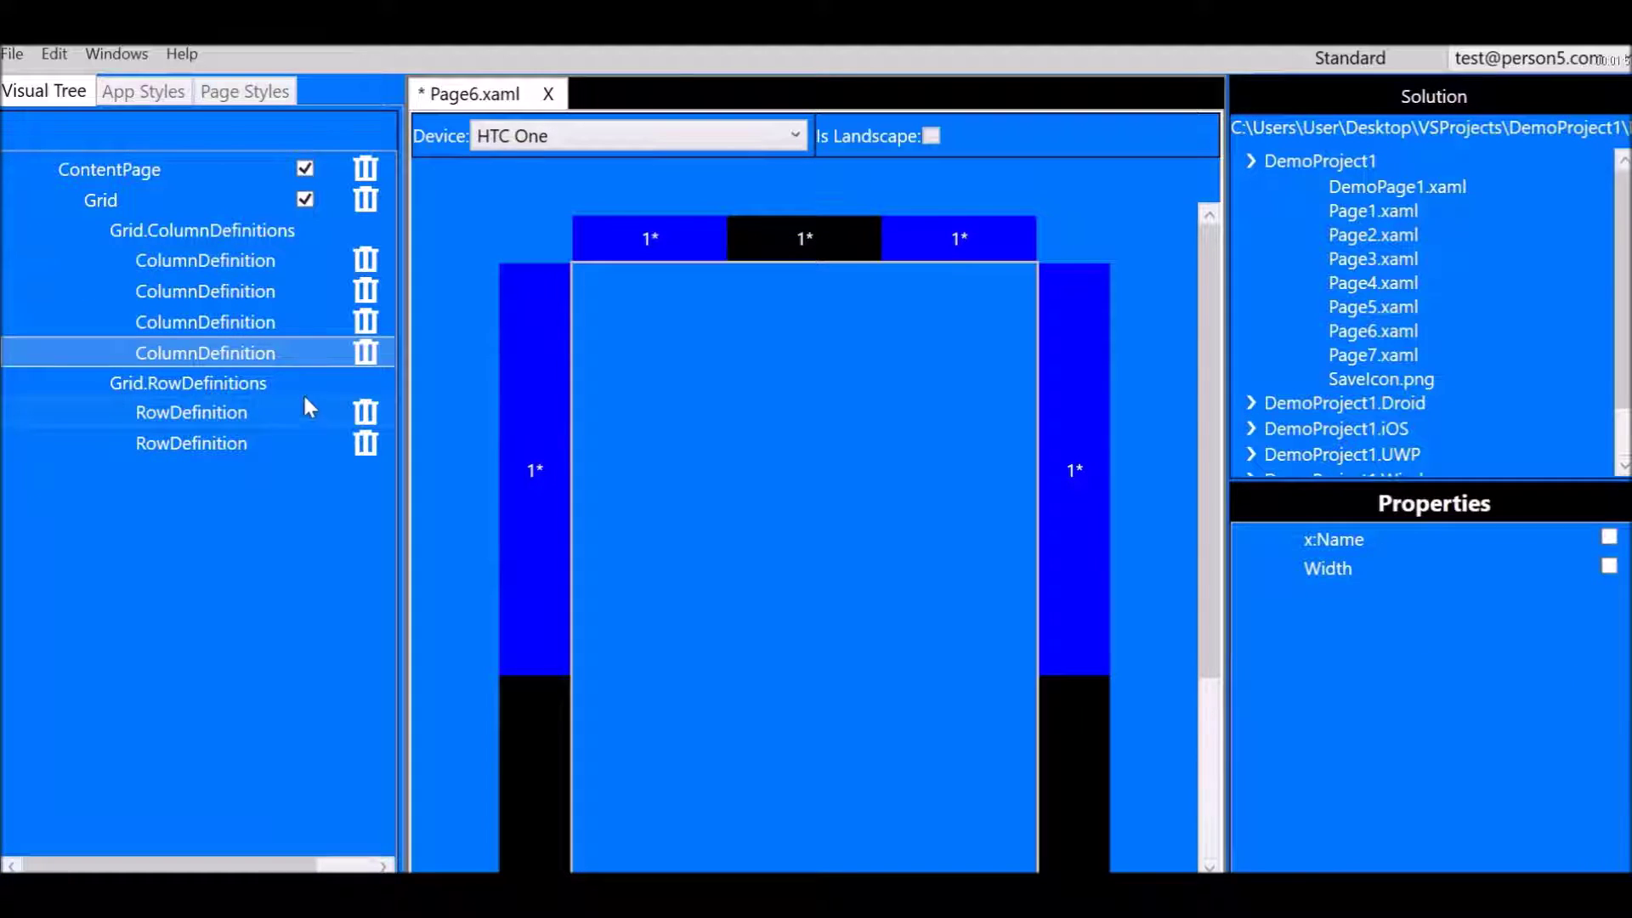
pyautogui.click(1607, 565)
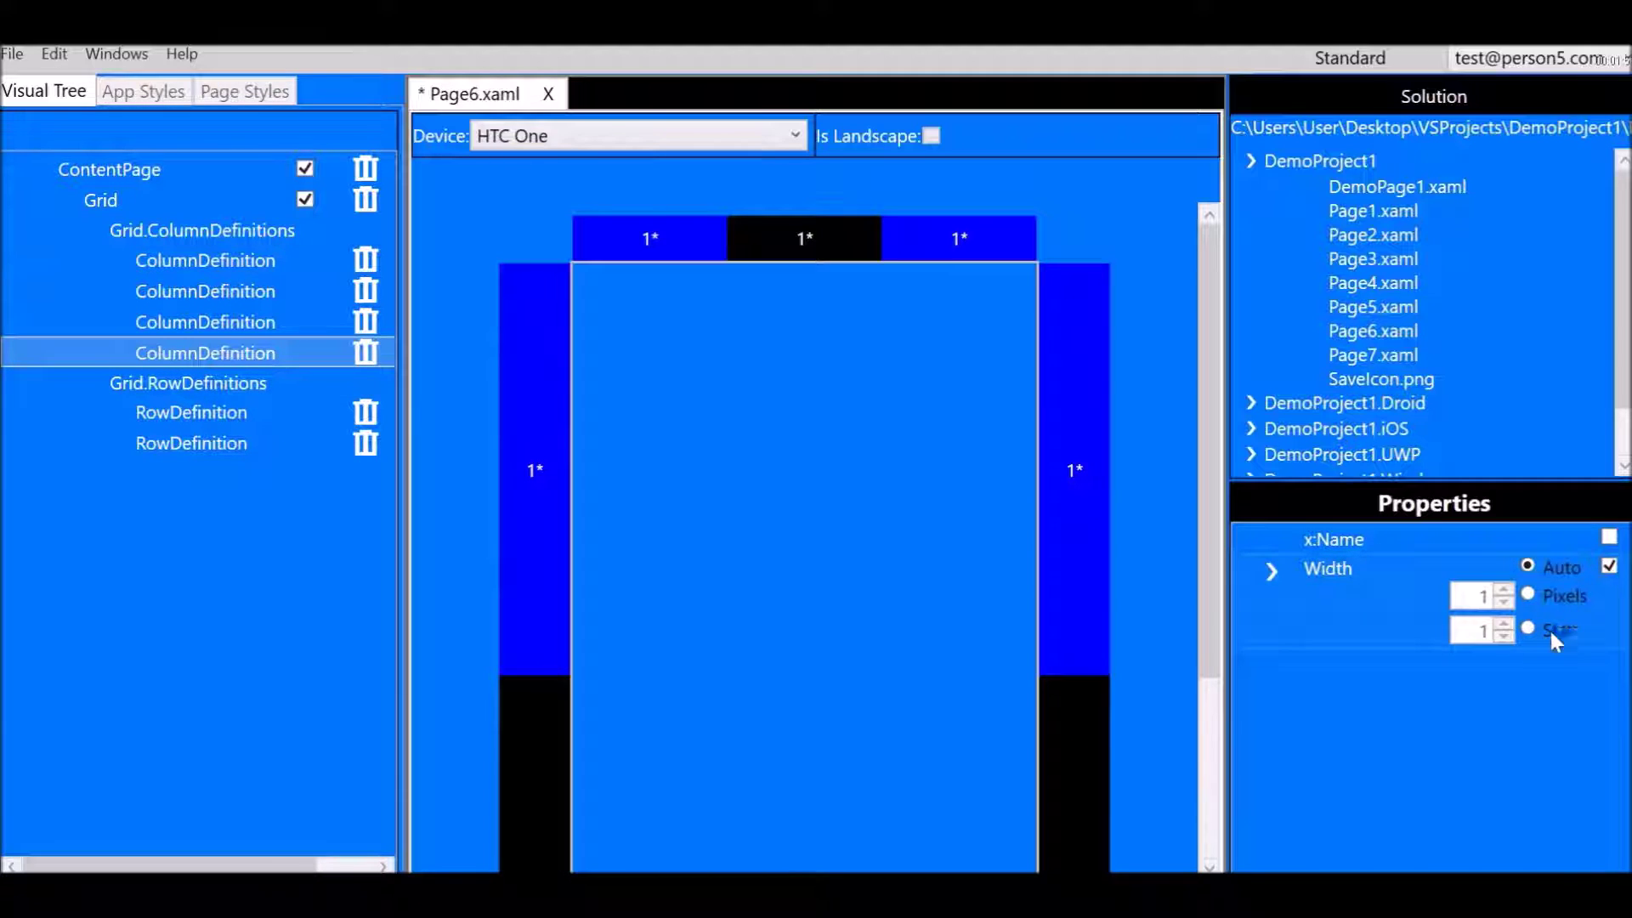
pyautogui.click(1528, 628)
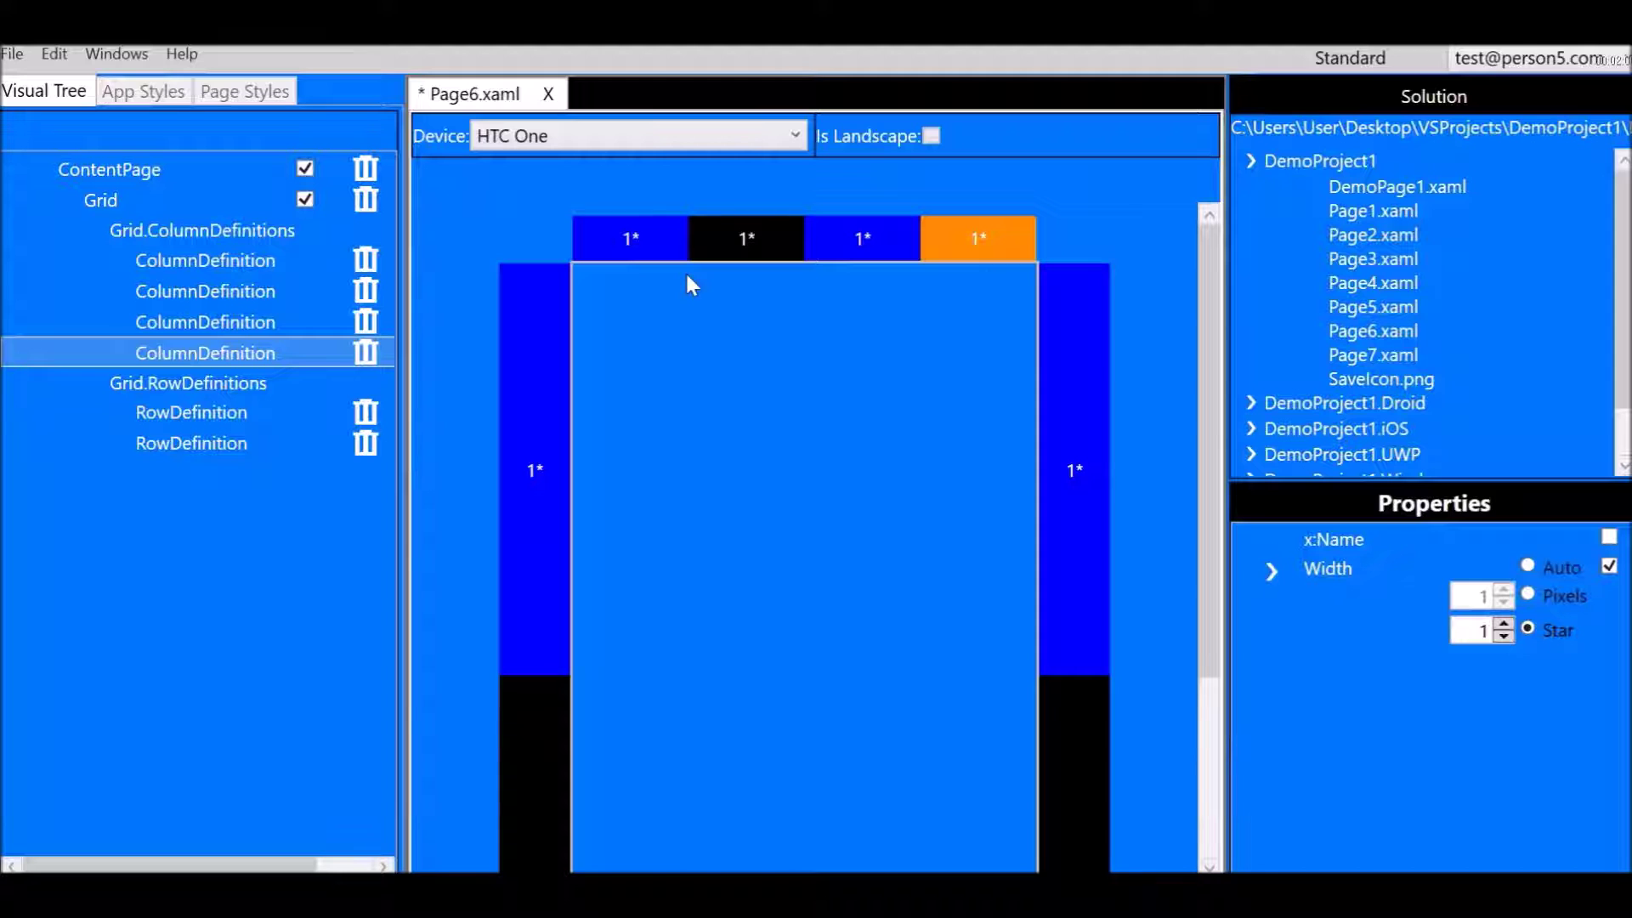
pyautogui.click(366, 352)
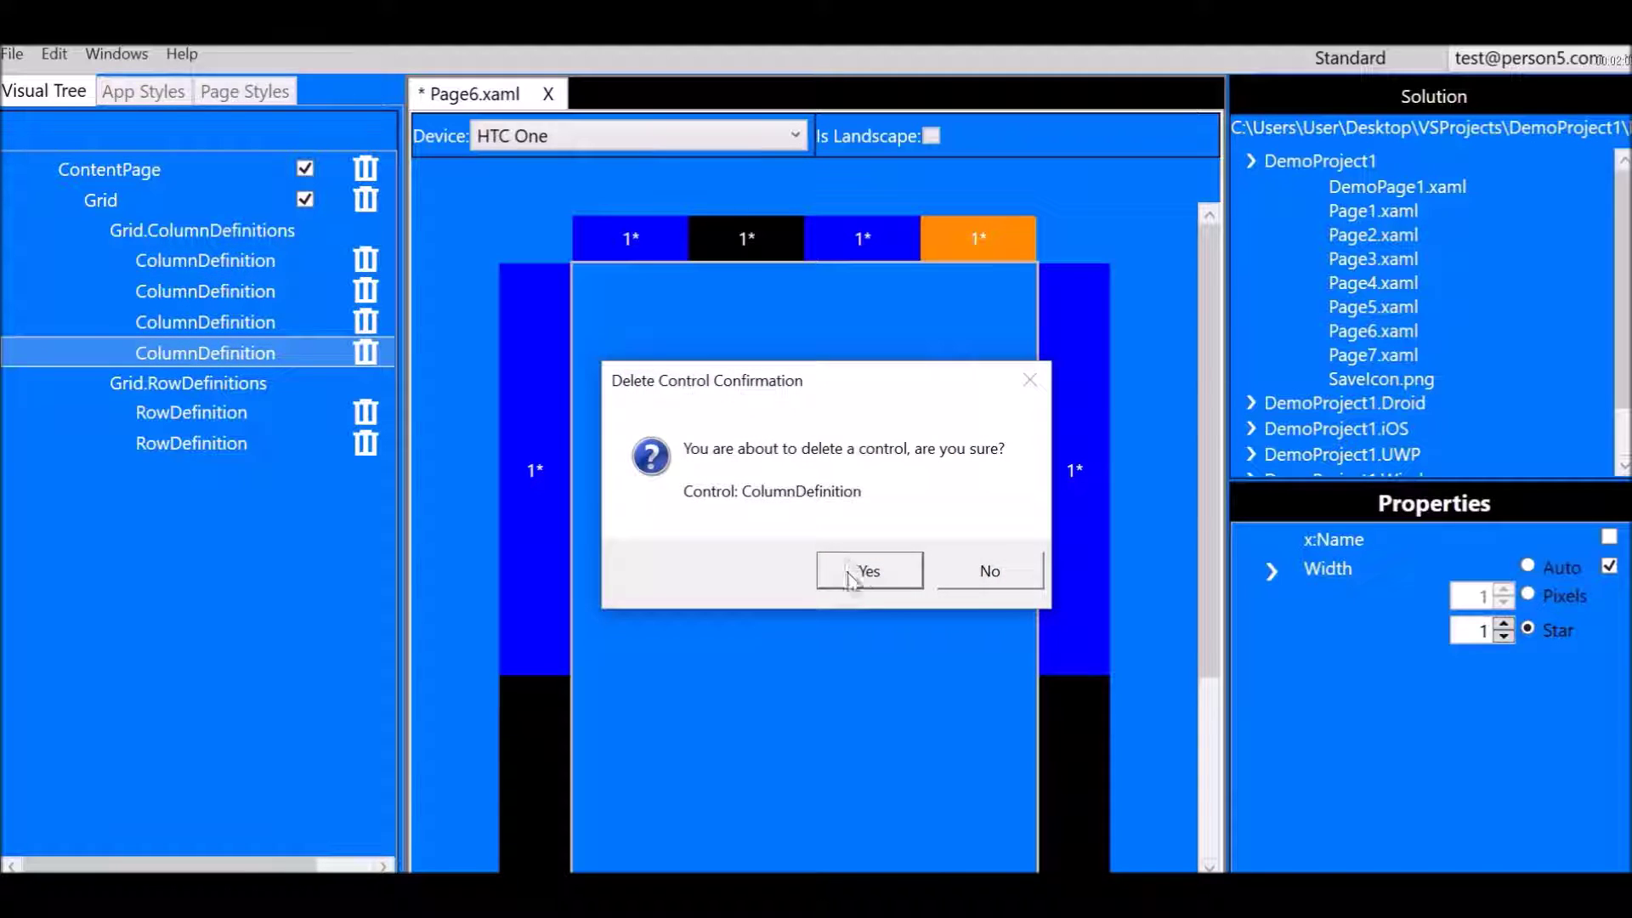
pyautogui.click(853, 580)
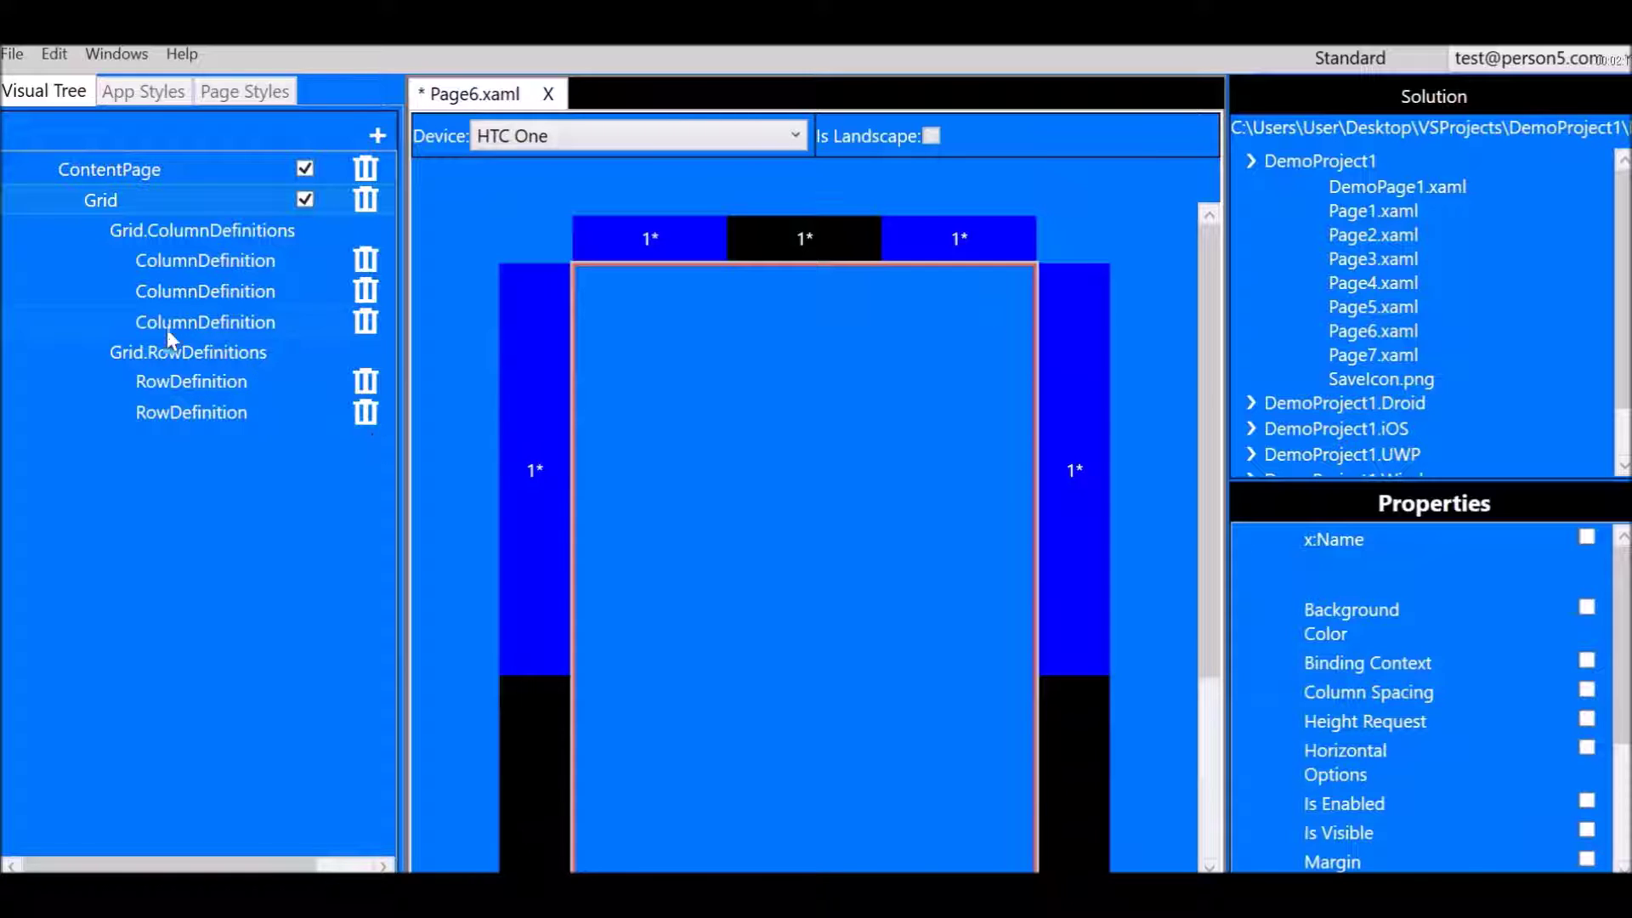
# Add three Image elements to the Grid from the Views palette
pyautogui.click(377, 136)
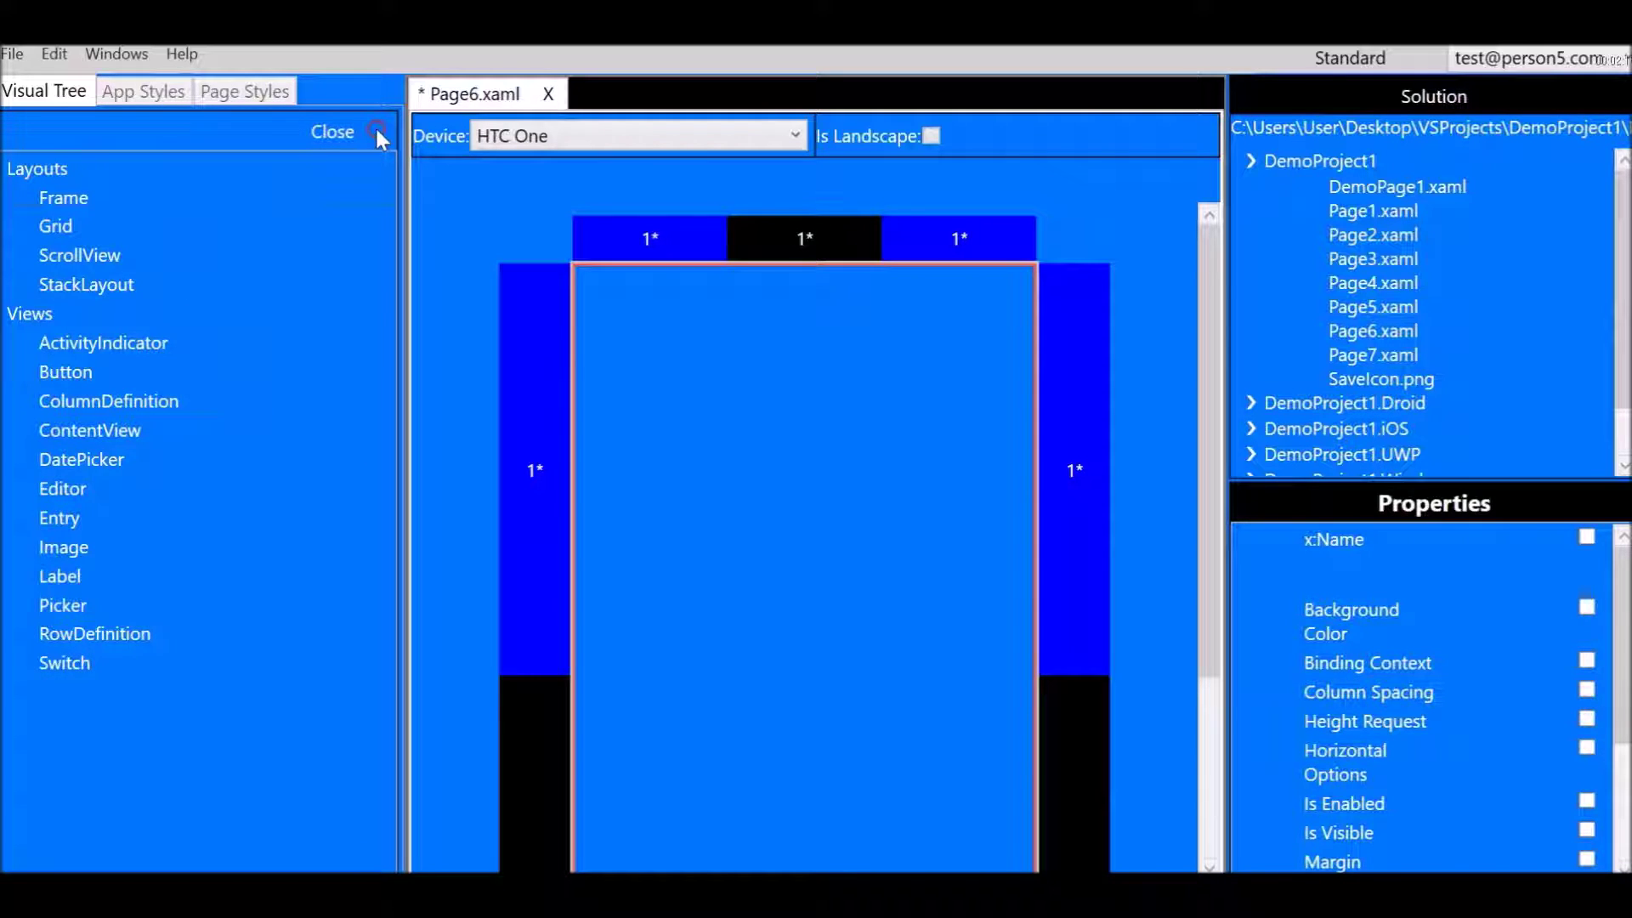
pyautogui.click(127, 546)
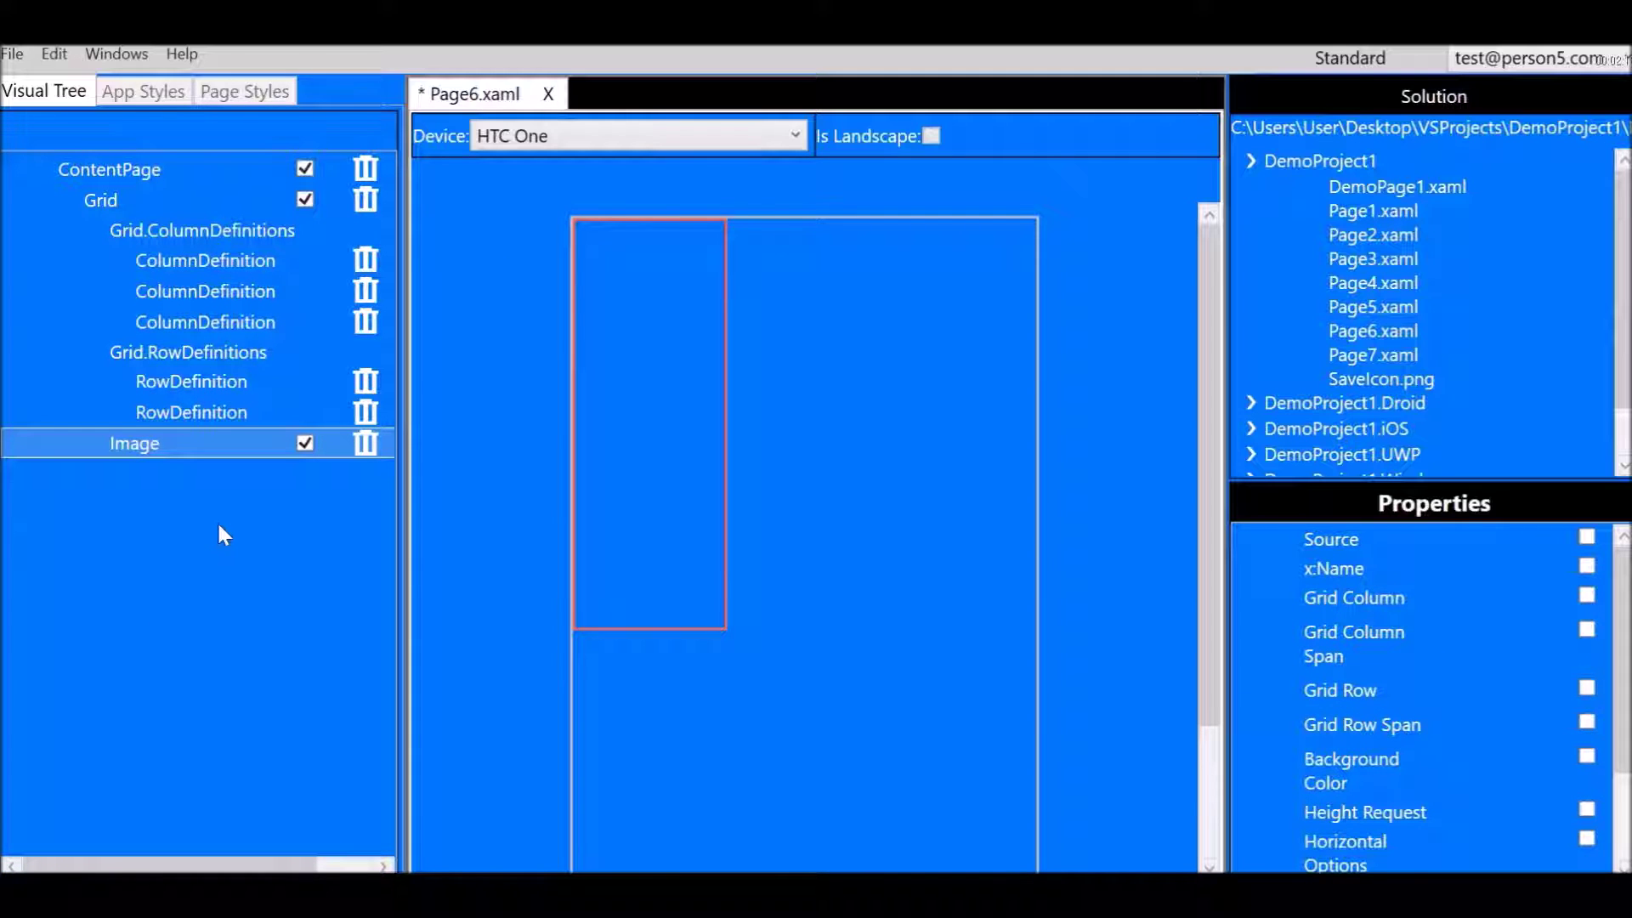
pyautogui.click(183, 380)
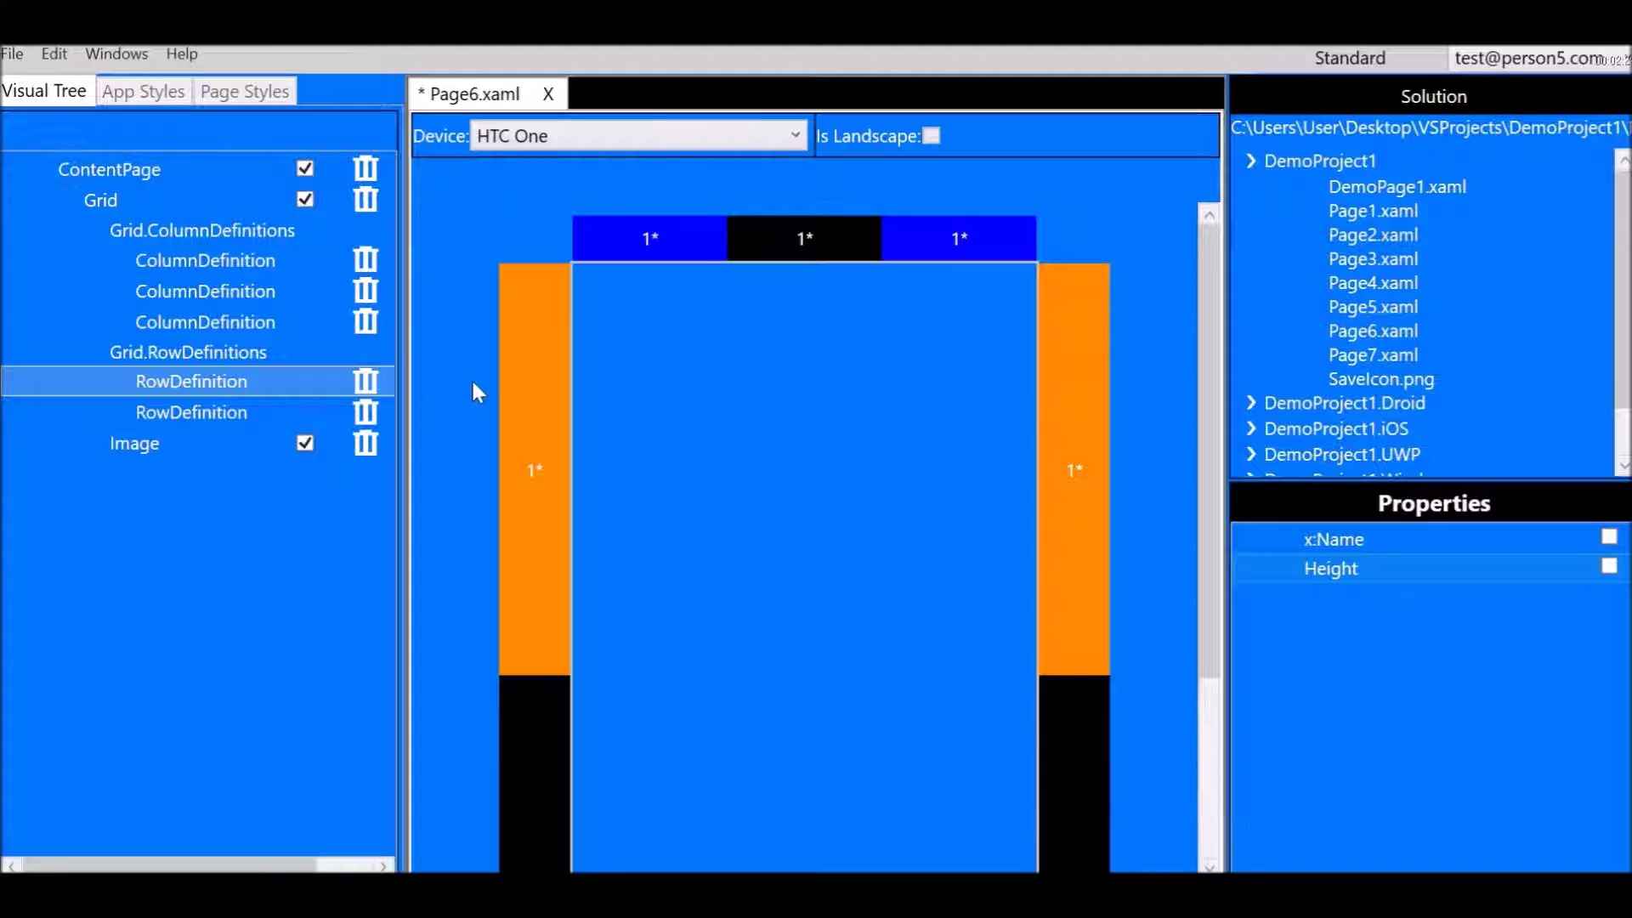
pyautogui.click(109, 198)
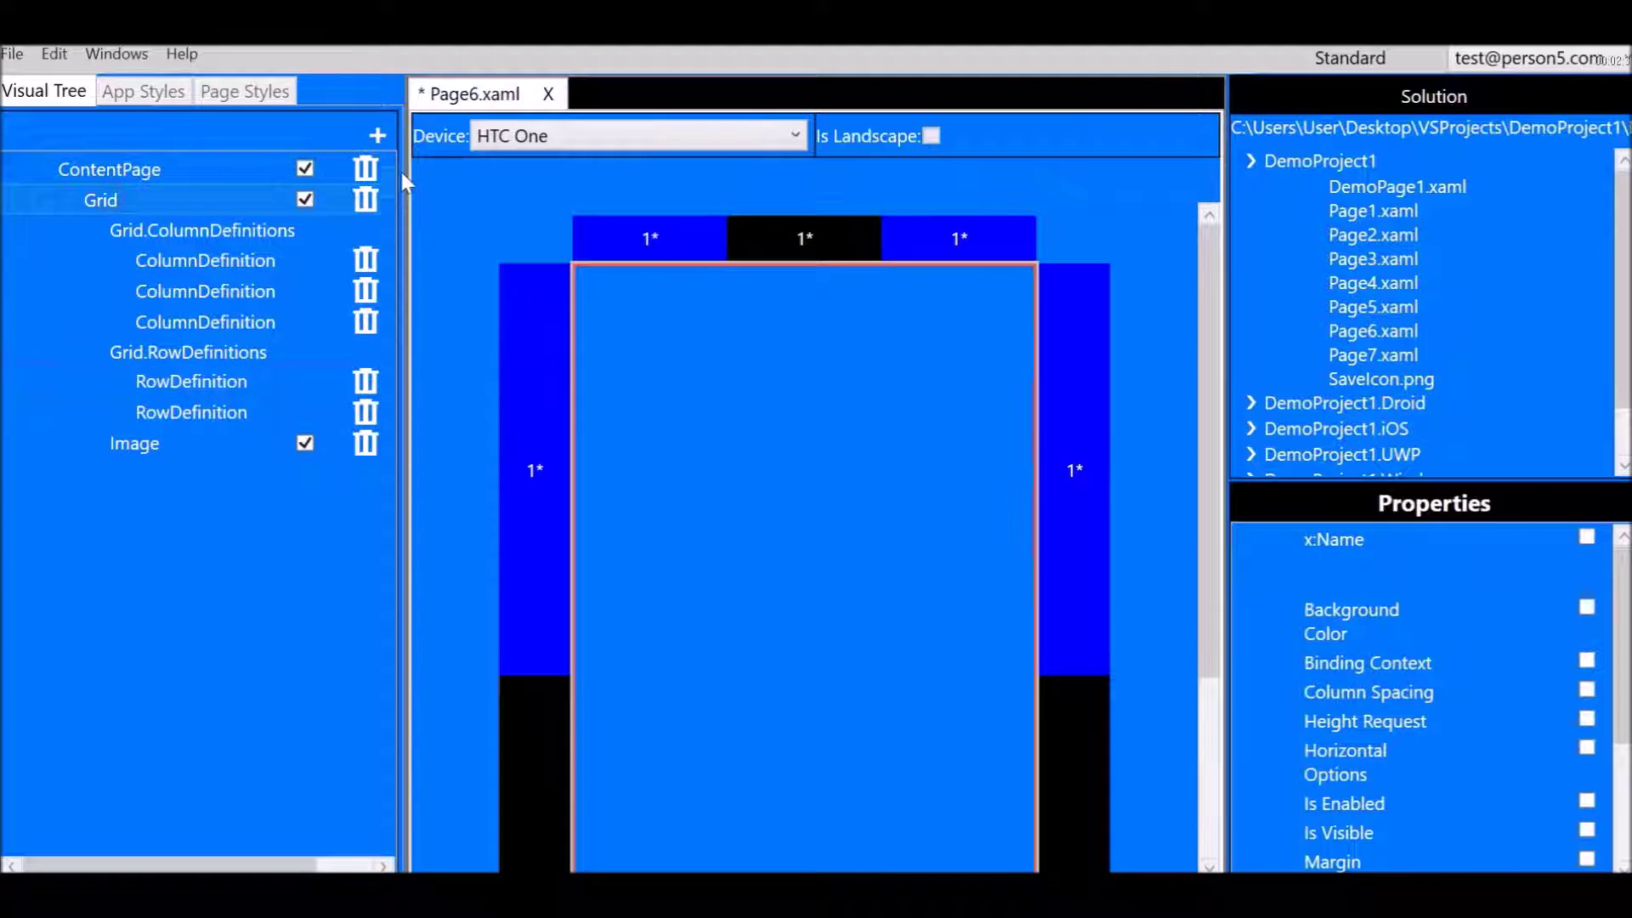
pyautogui.click(377, 134)
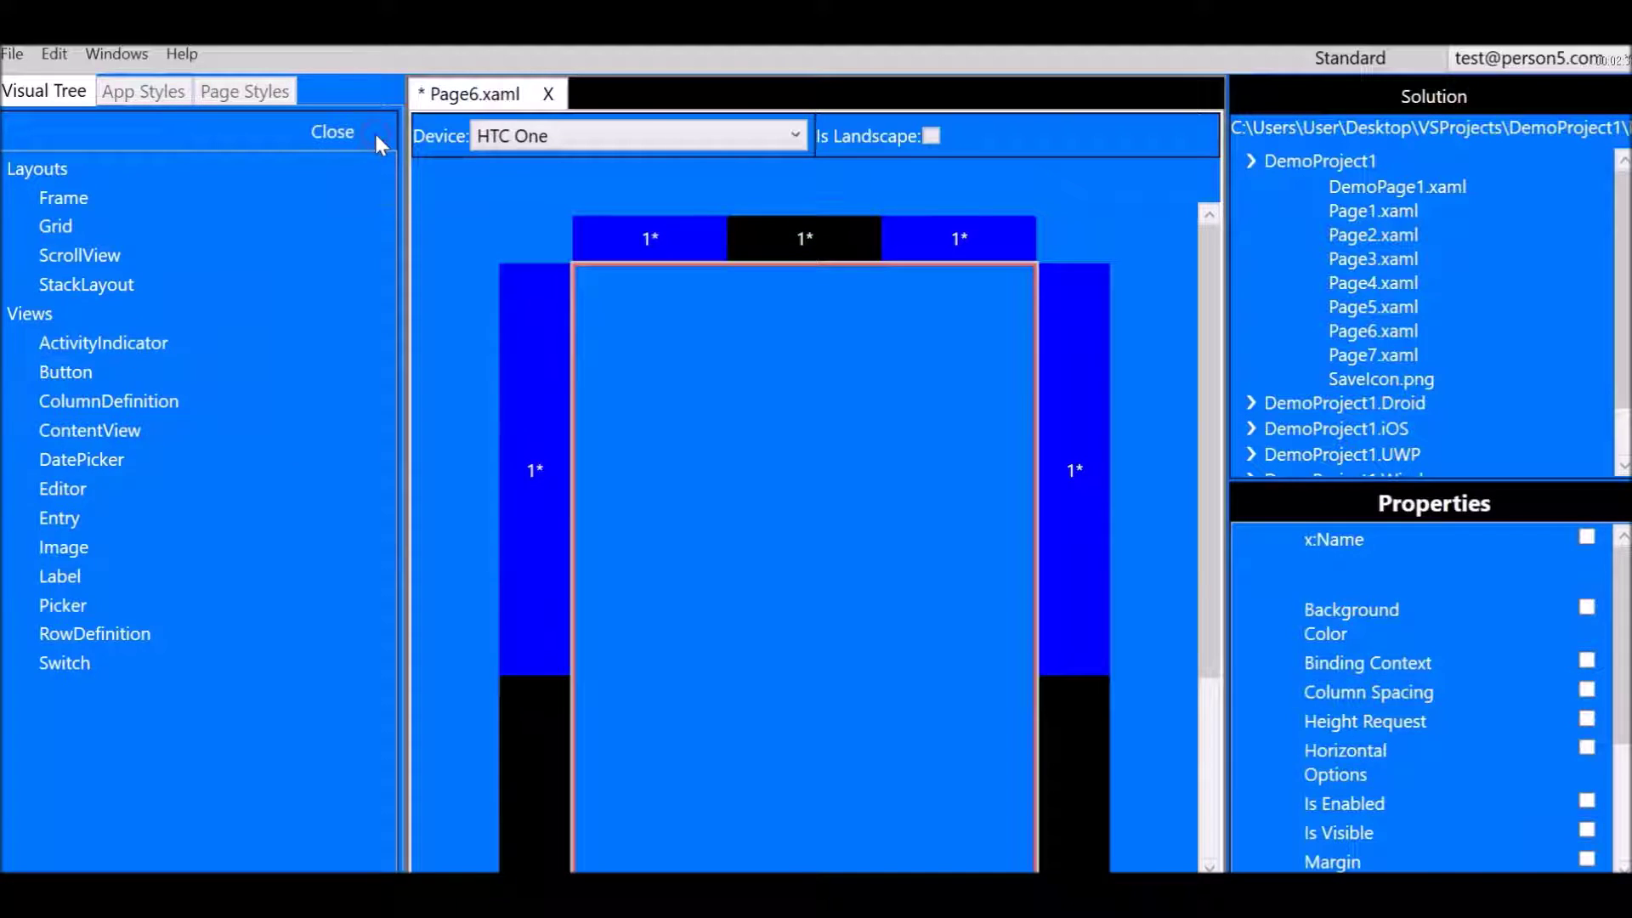
pyautogui.click(78, 544)
pyautogui.click(117, 192)
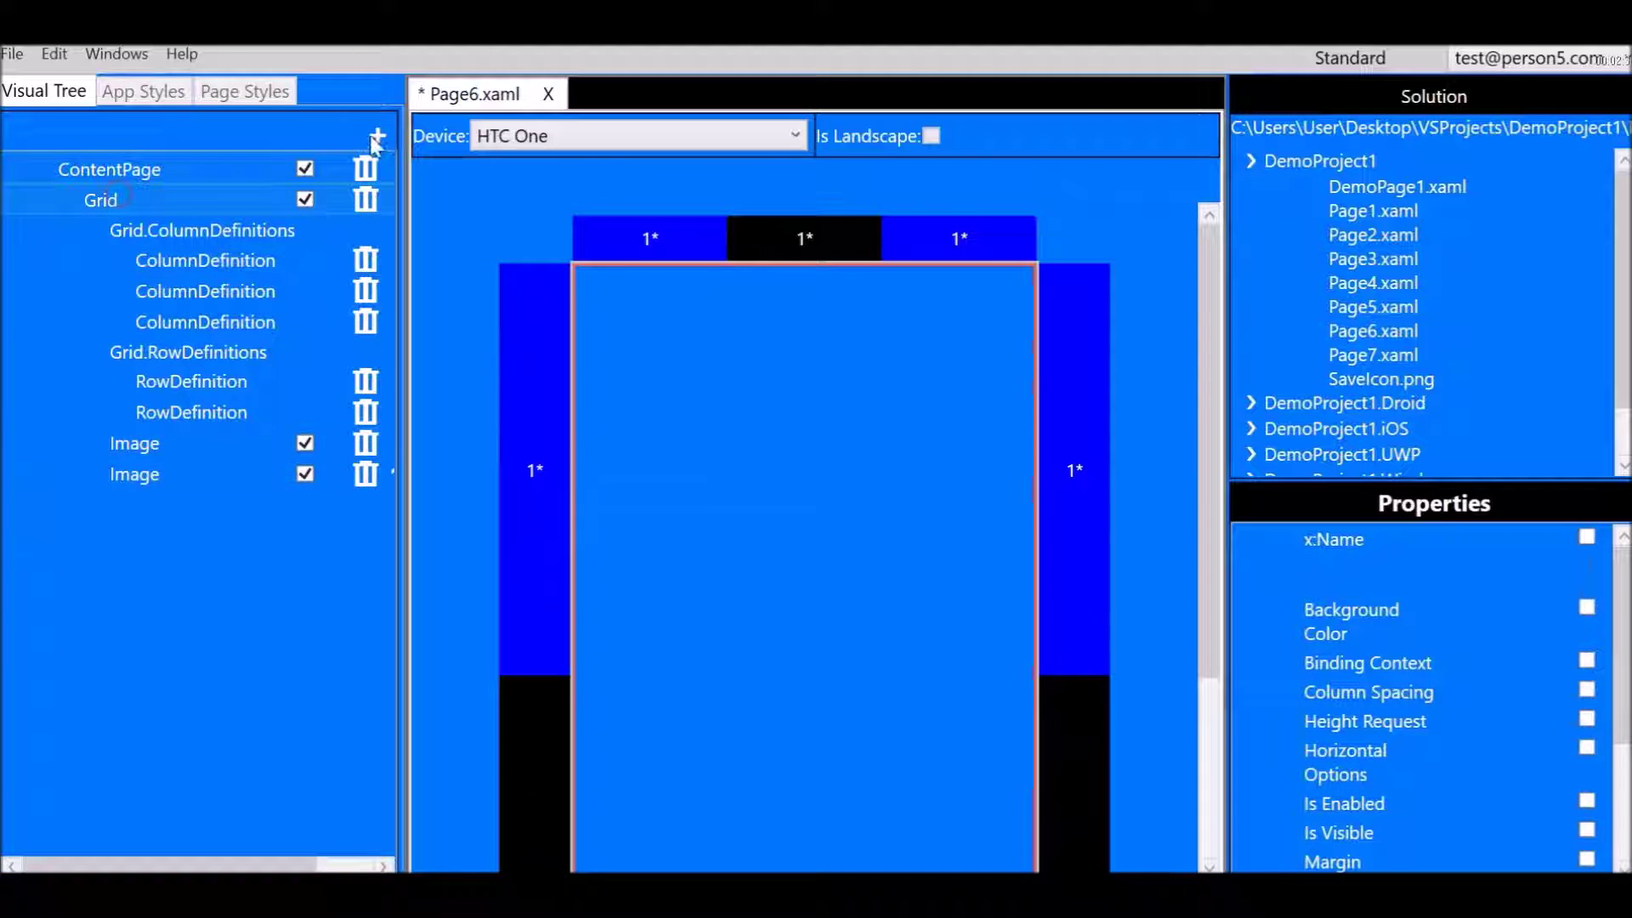
pyautogui.click(377, 138)
pyautogui.click(71, 549)
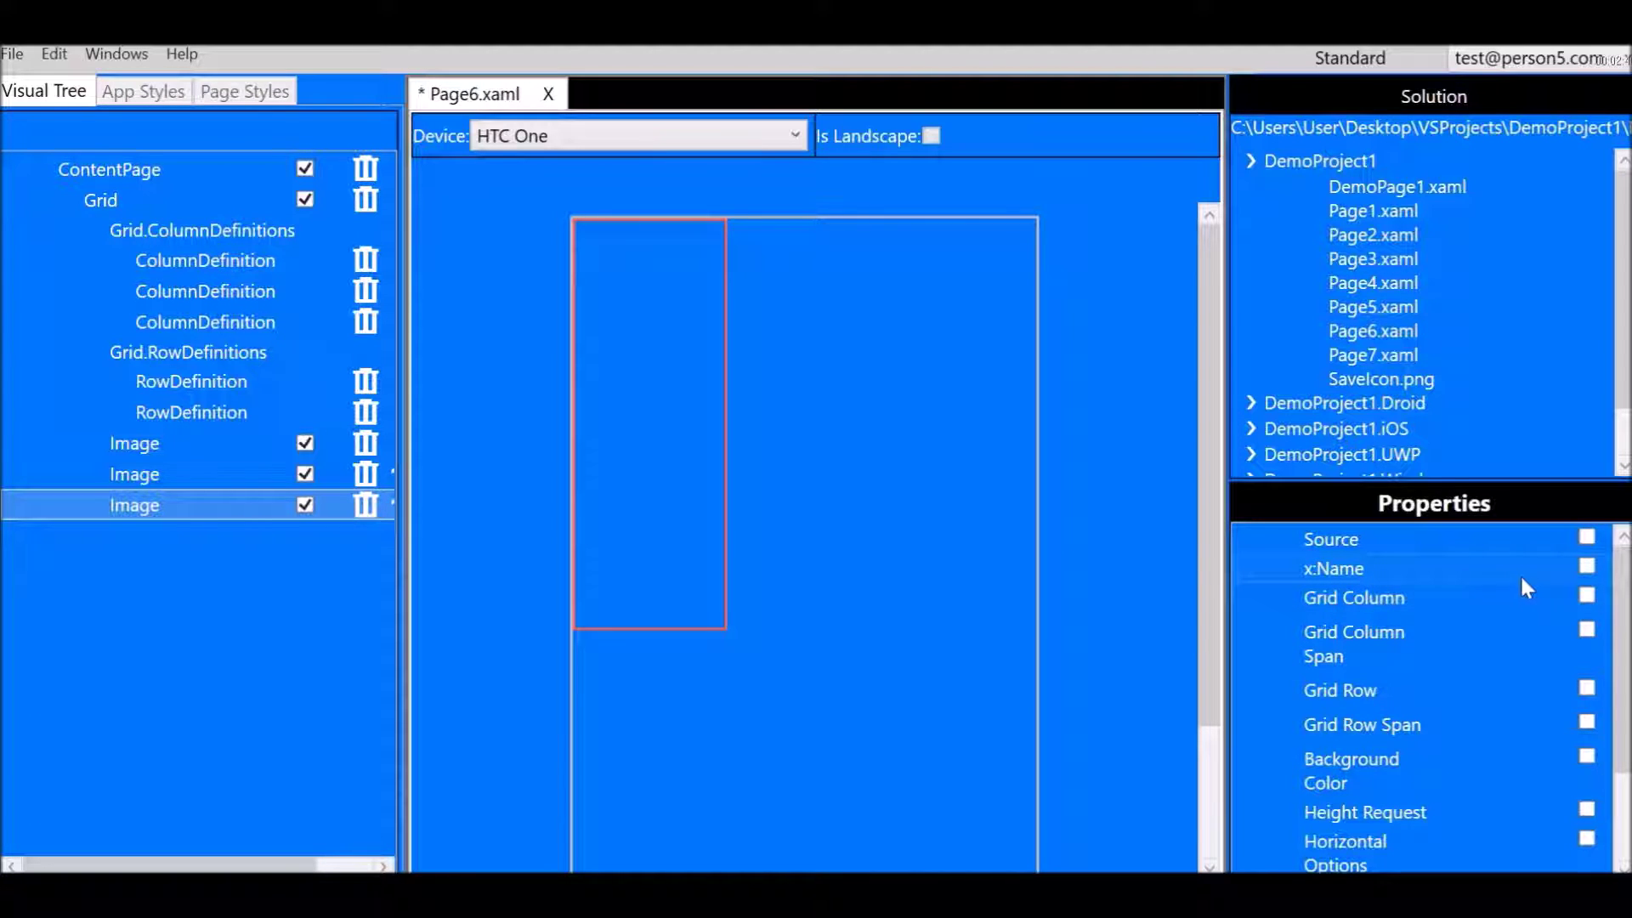
# Set the first Image's Source to embedded DemoProject1.Cancel.png, showing a red X
pyautogui.click(1588, 538)
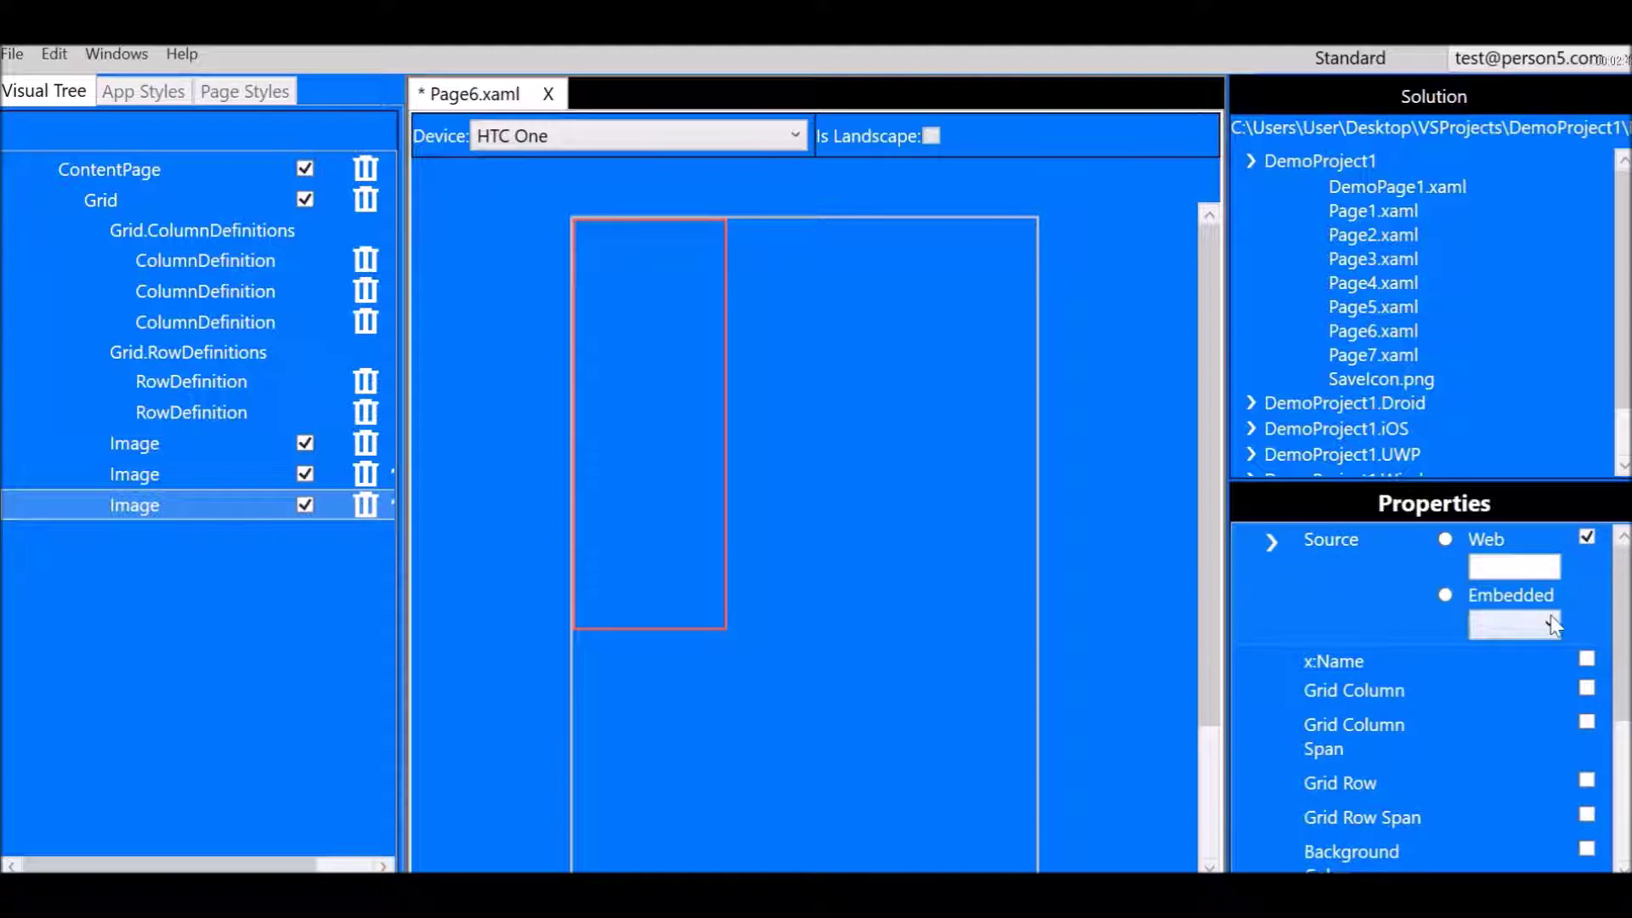
pyautogui.click(1446, 596)
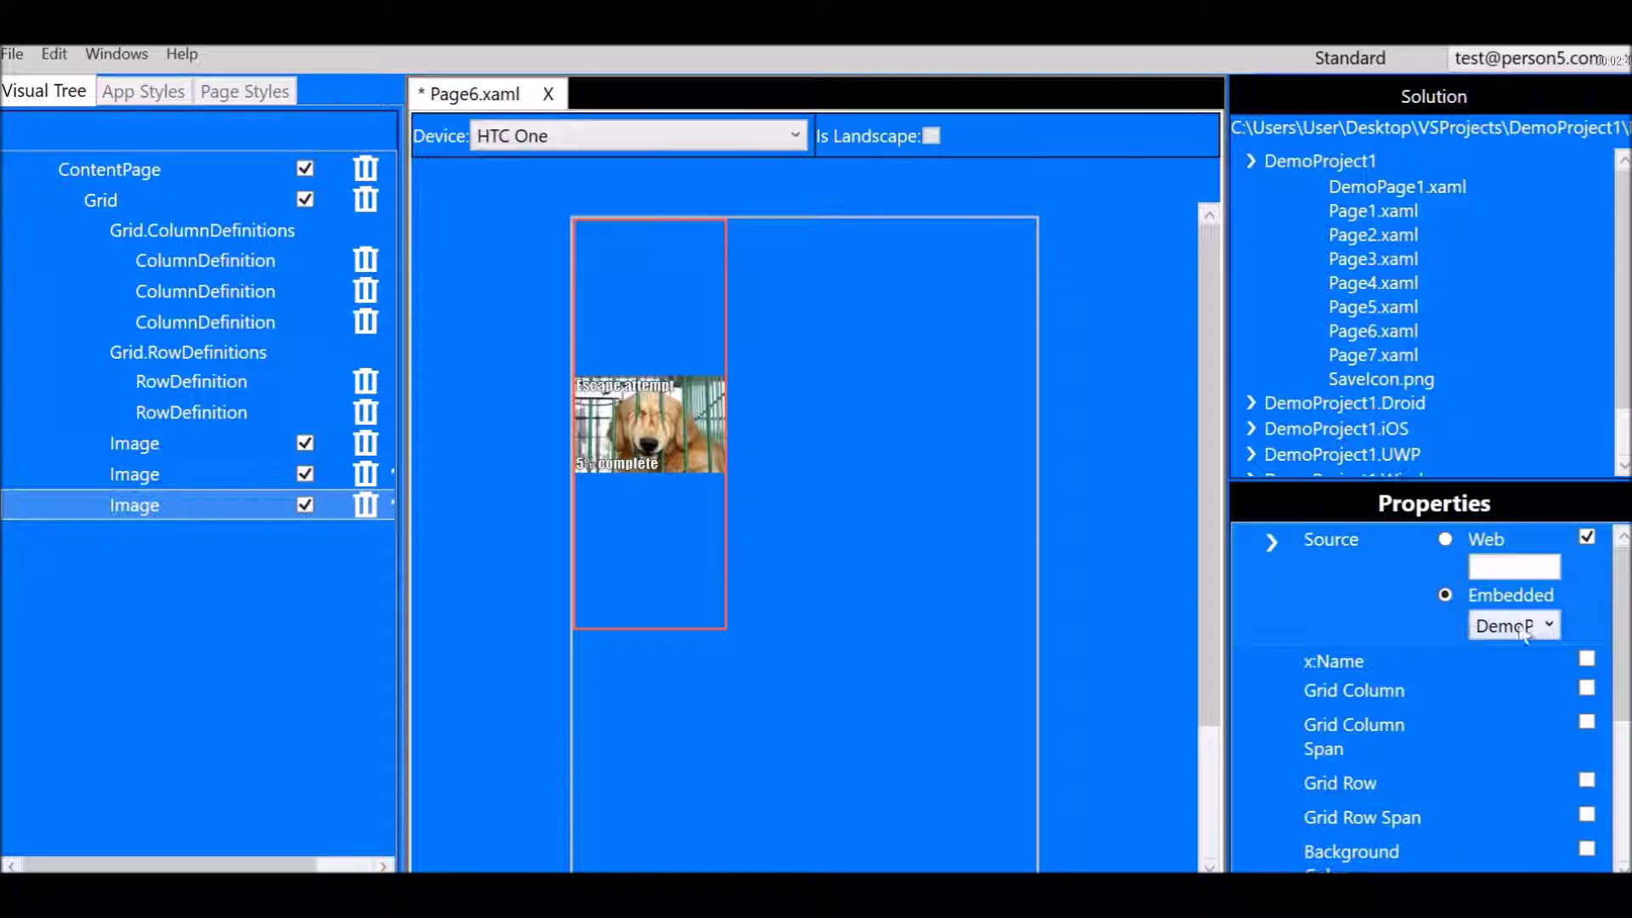
pyautogui.click(1549, 626)
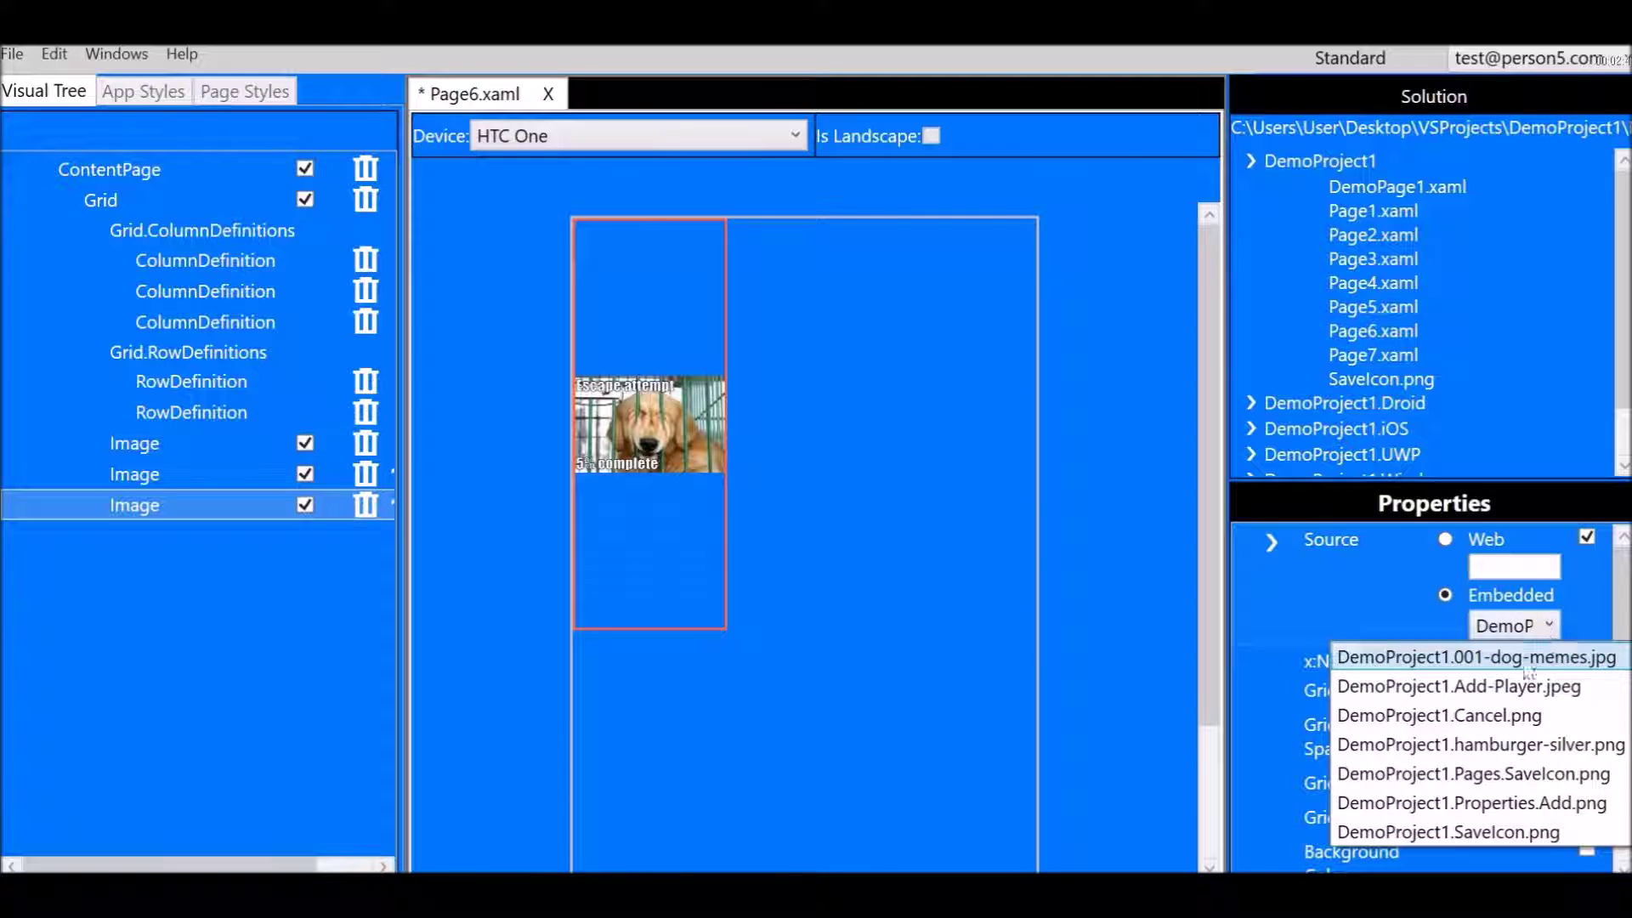
pyautogui.click(1493, 715)
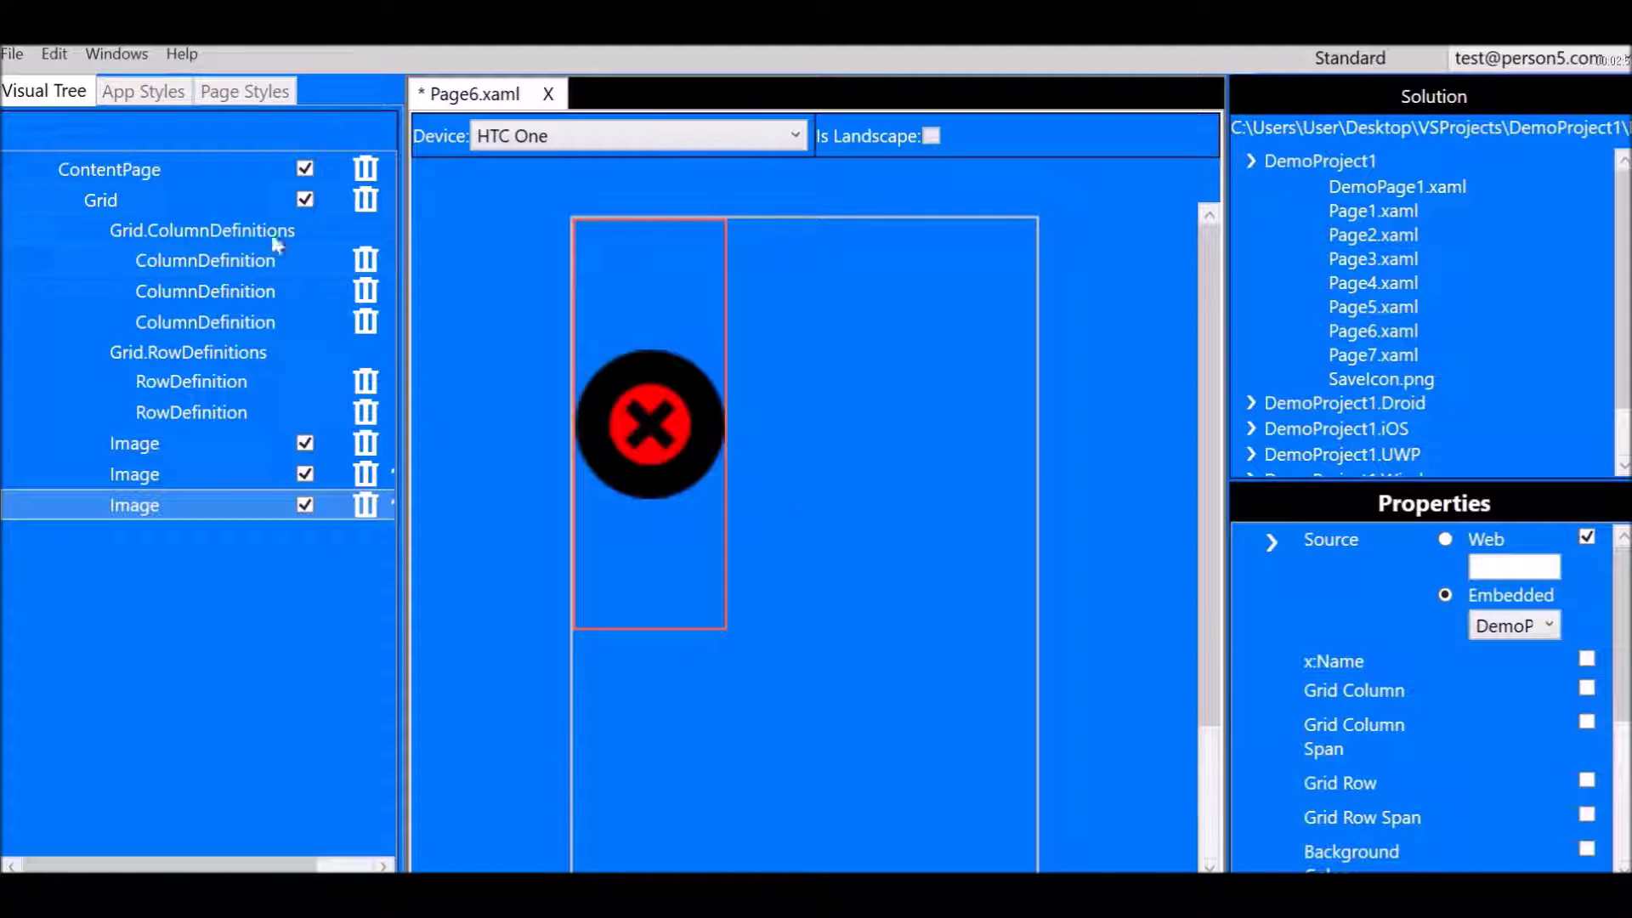
pyautogui.click(184, 198)
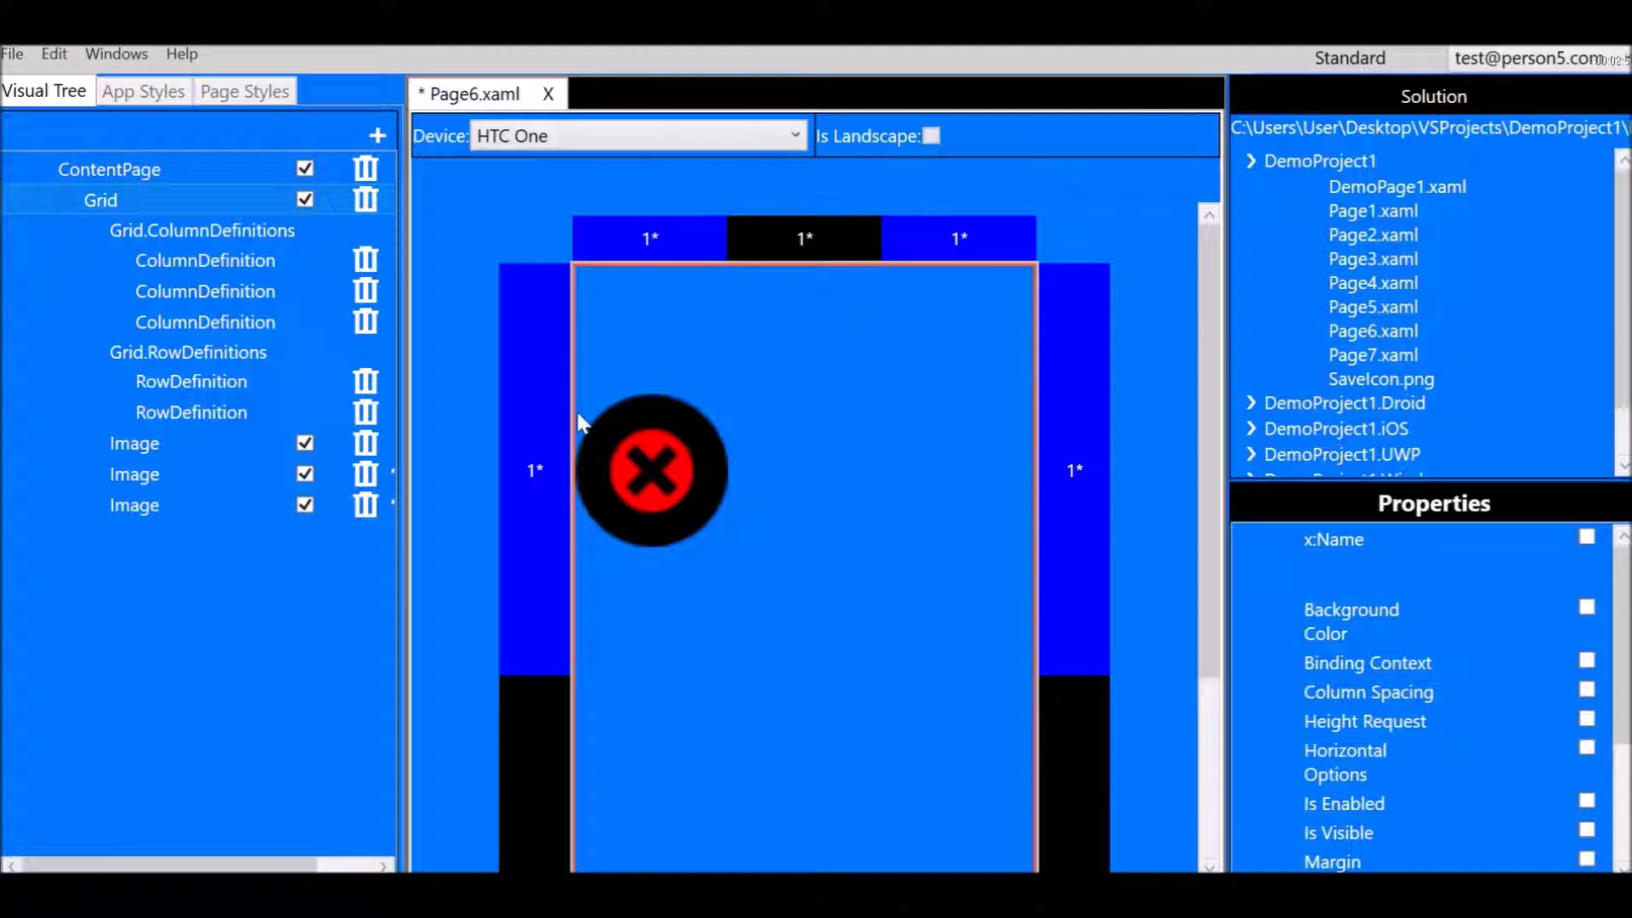
pyautogui.click(180, 474)
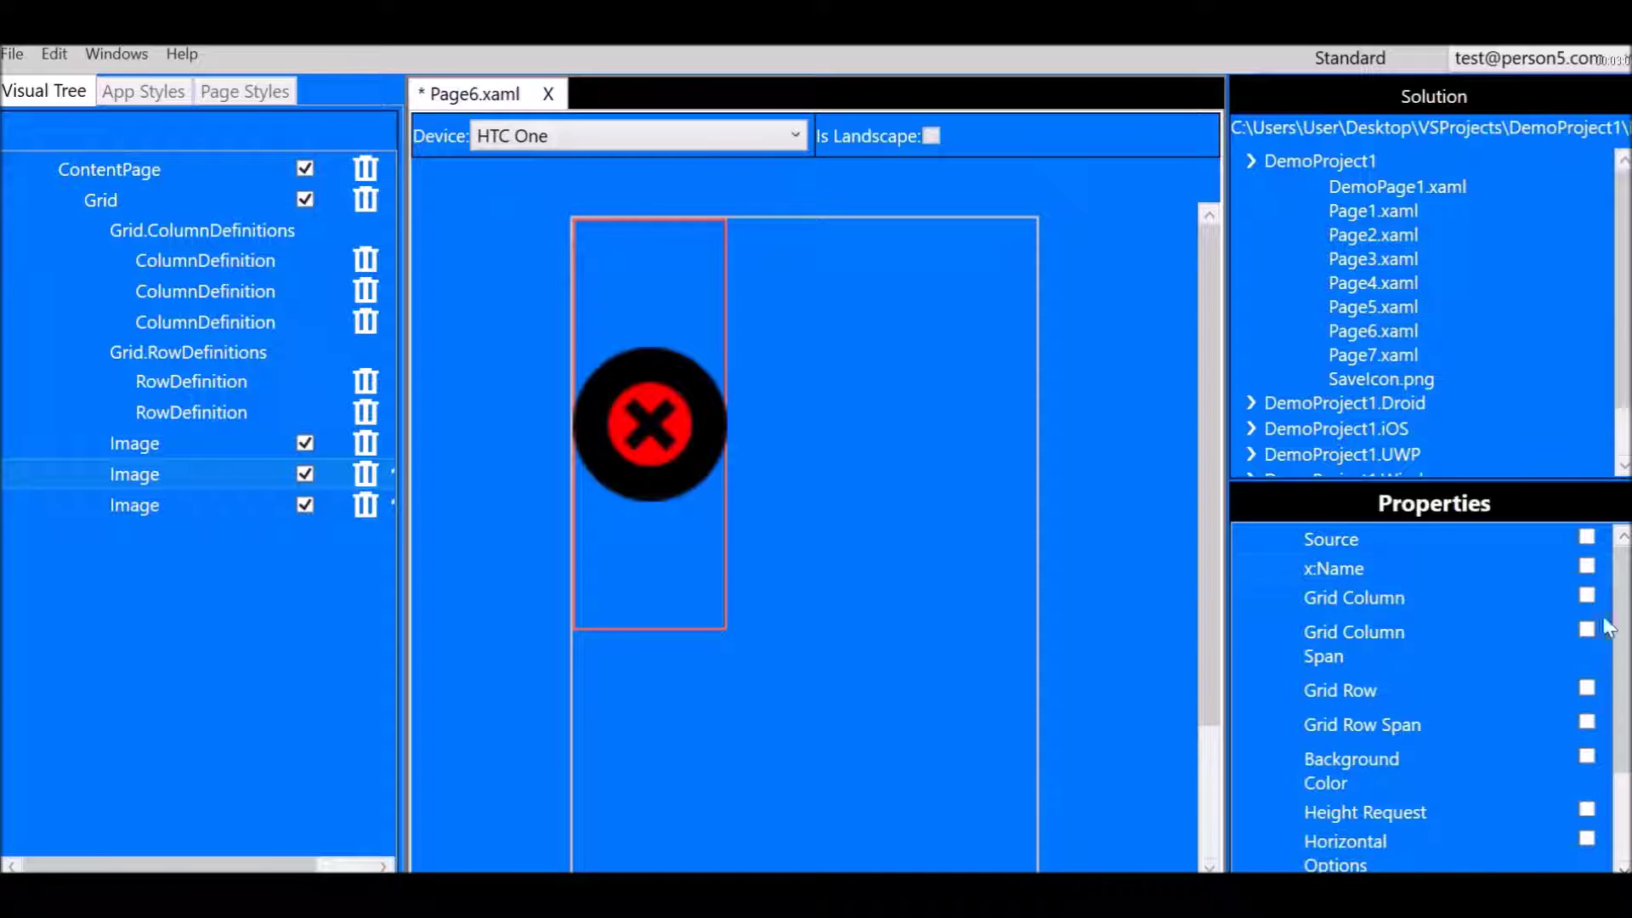
# Give the second Image embedded hamburger-silver.png as Source and Grid Column 1
pyautogui.click(1587, 537)
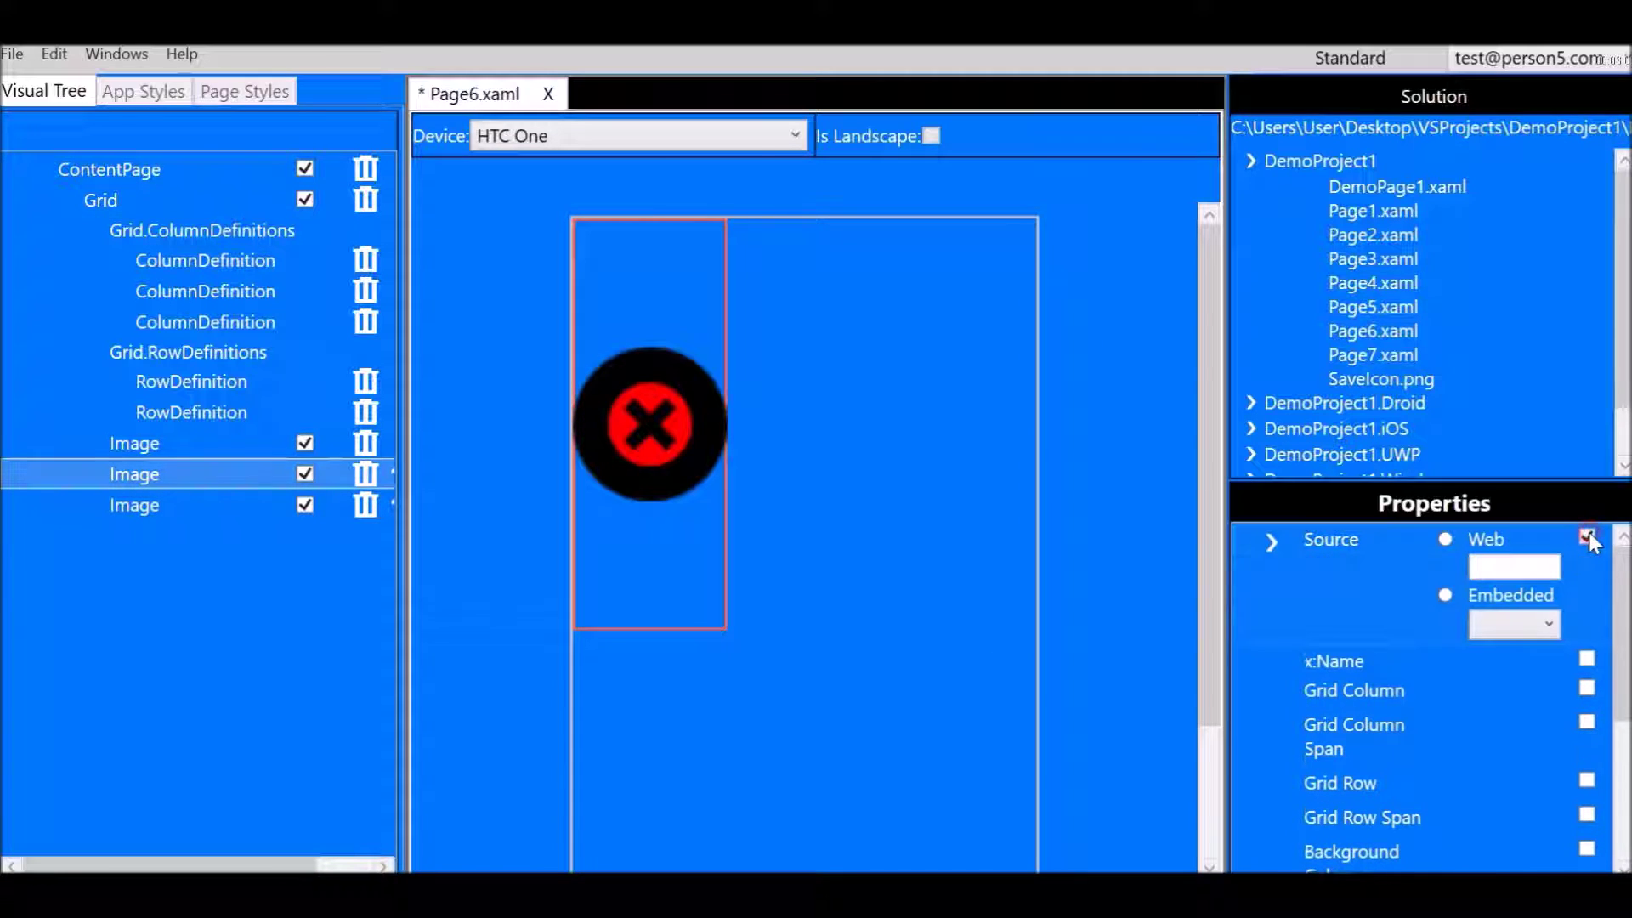
pyautogui.click(1445, 595)
pyautogui.click(1549, 625)
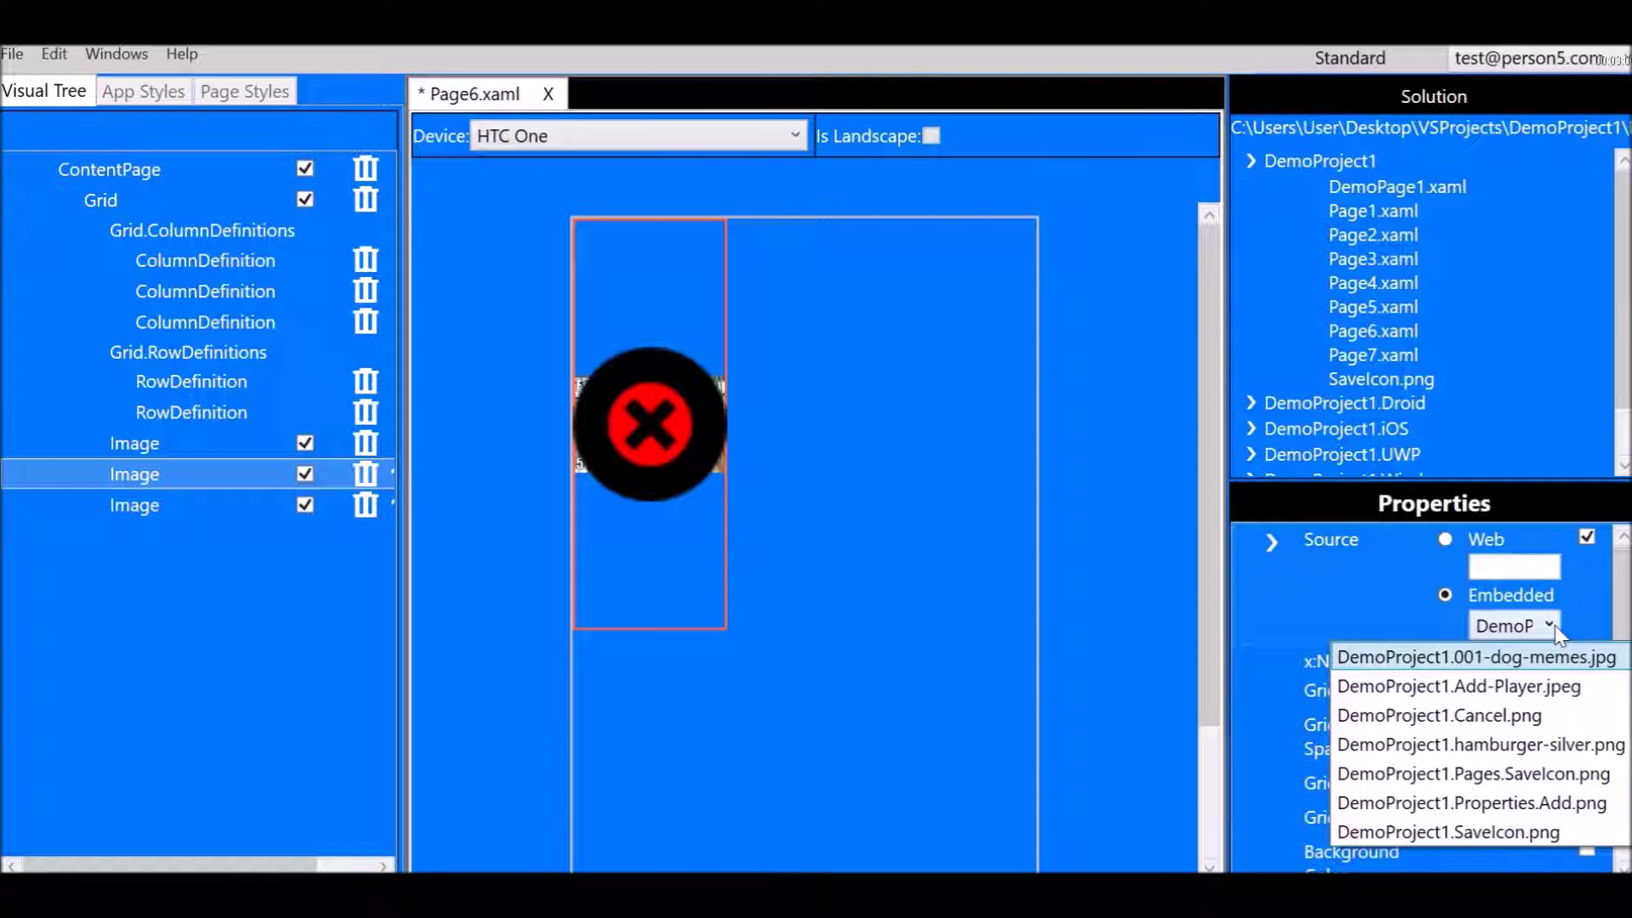
pyautogui.click(1533, 745)
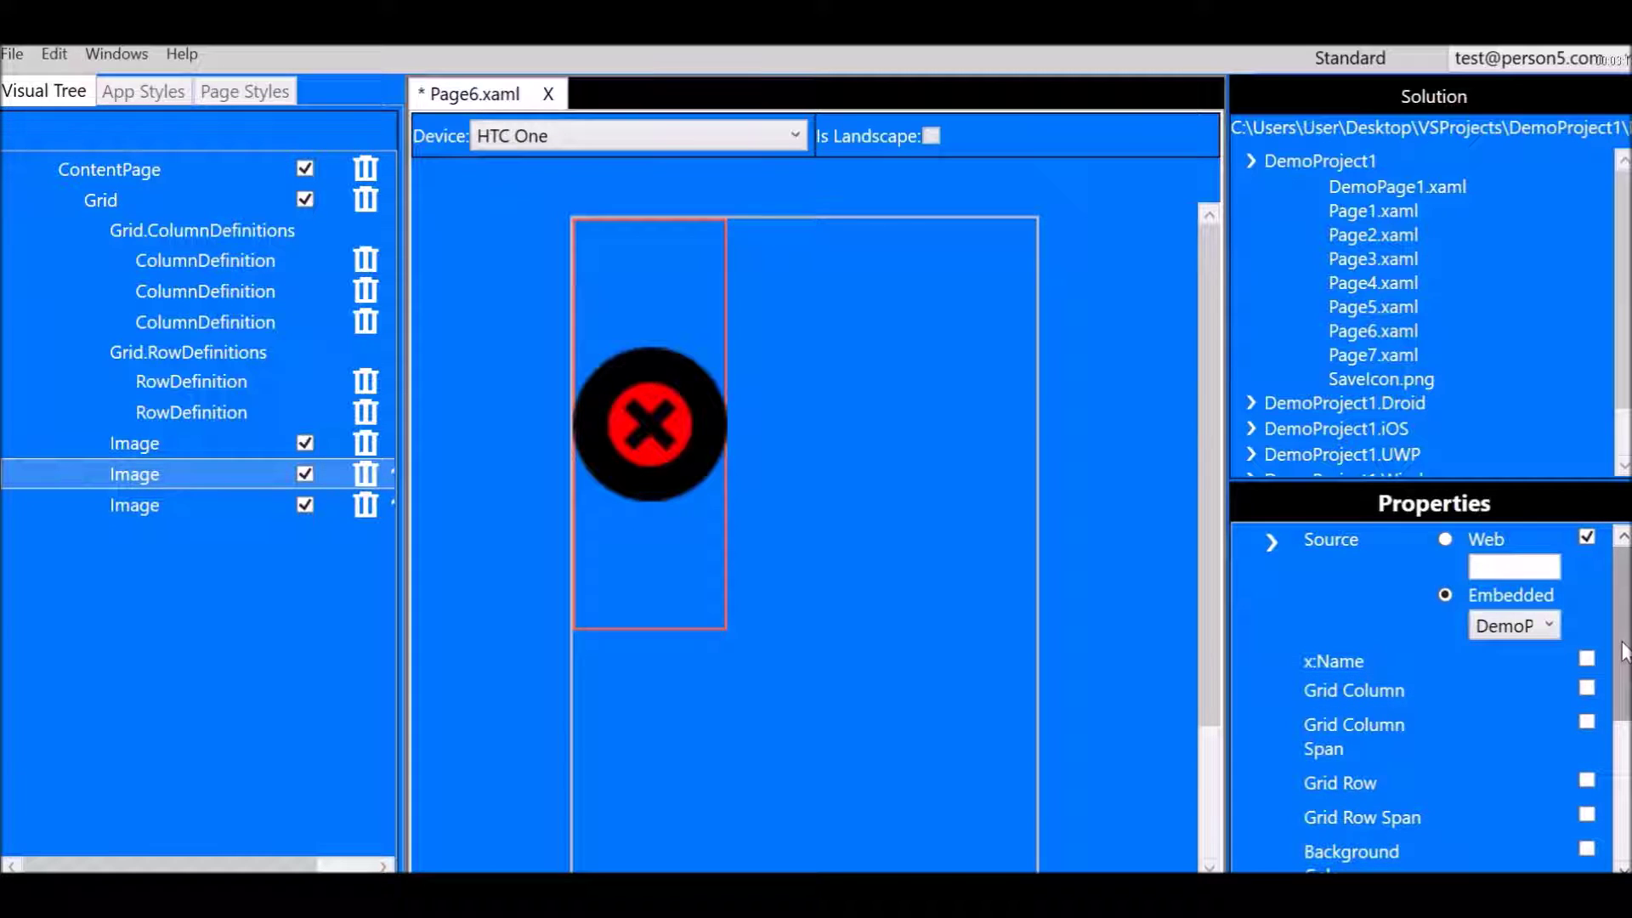
pyautogui.click(1587, 687)
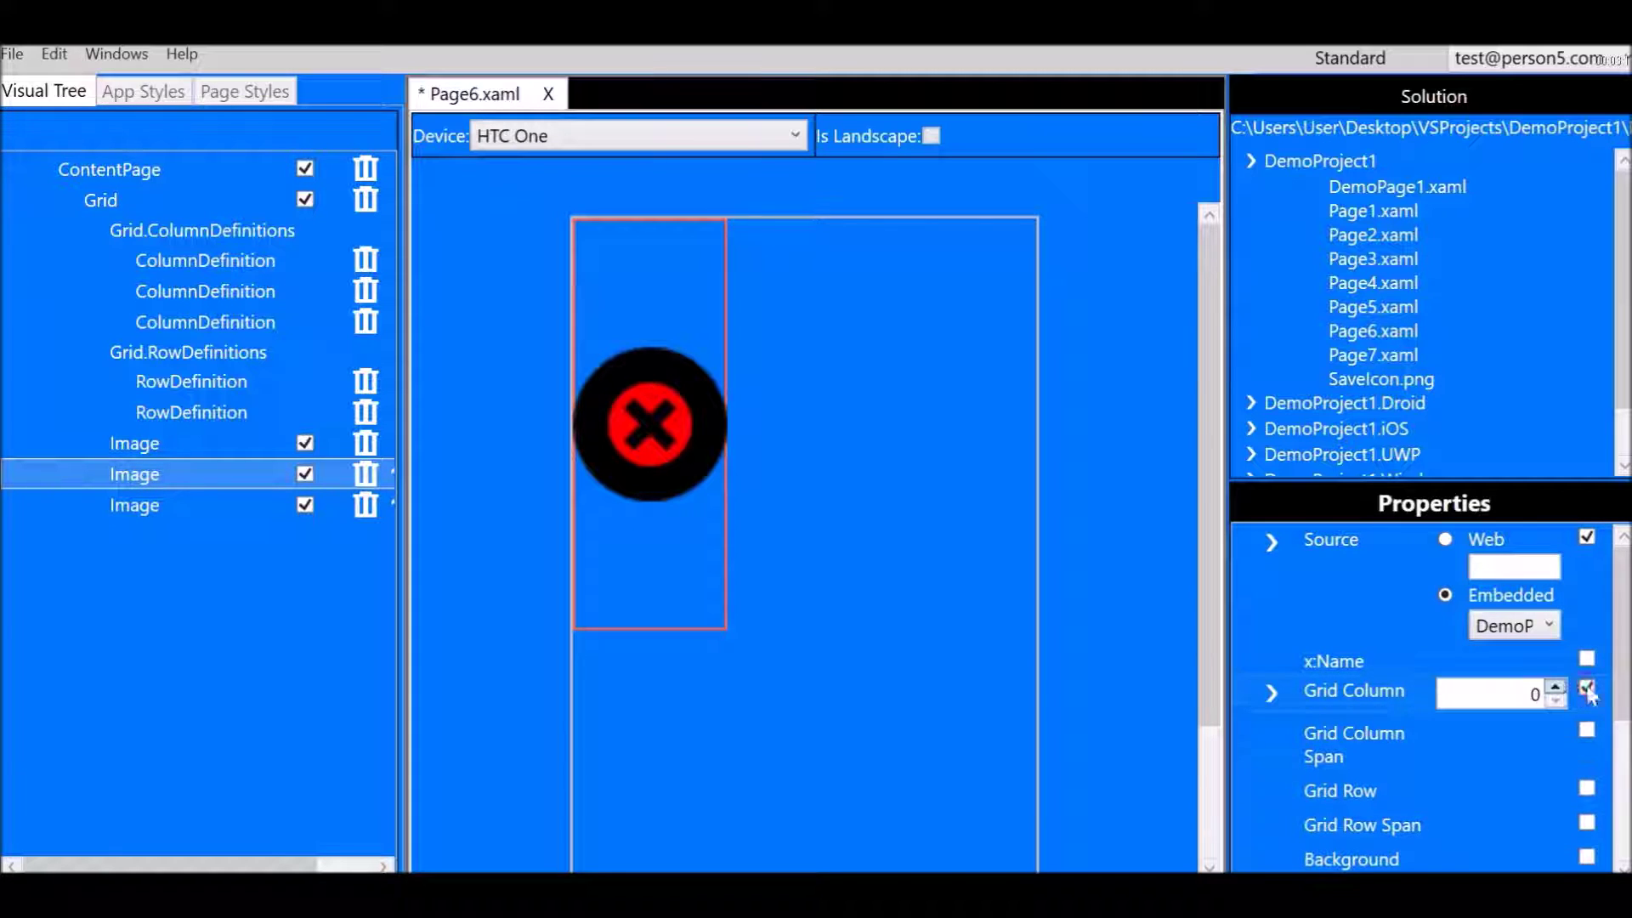
pyautogui.click(1555, 687)
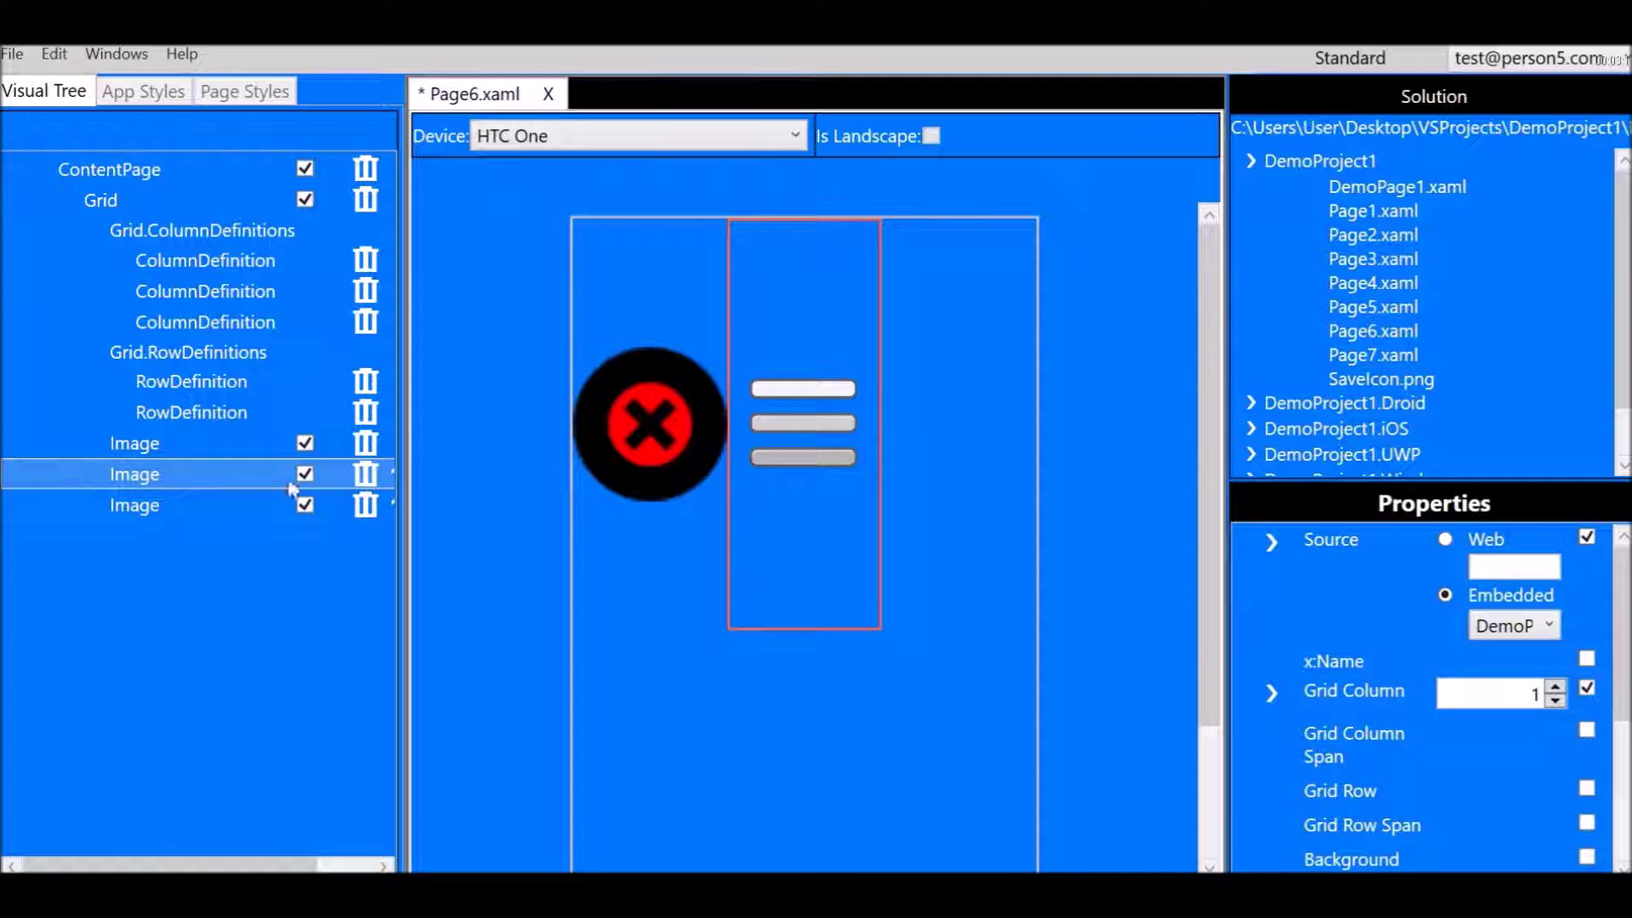
pyautogui.click(146, 511)
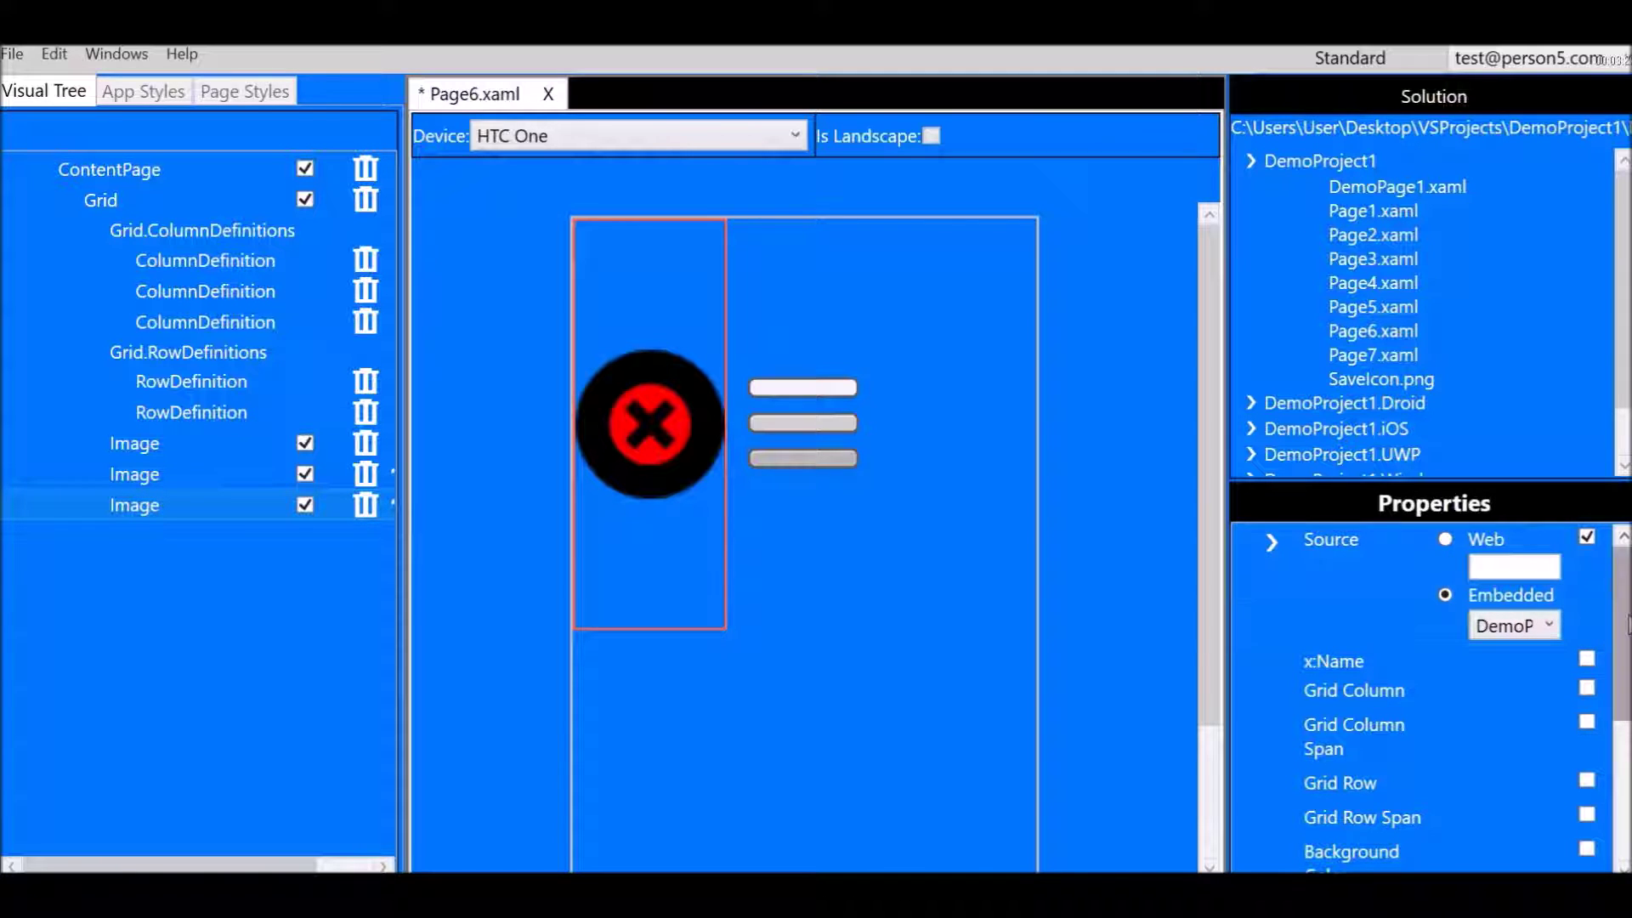
# Give the third Image embedded DemoProject1.Pages.SaveIcon.png and Grid Column 2
pyautogui.click(1543, 626)
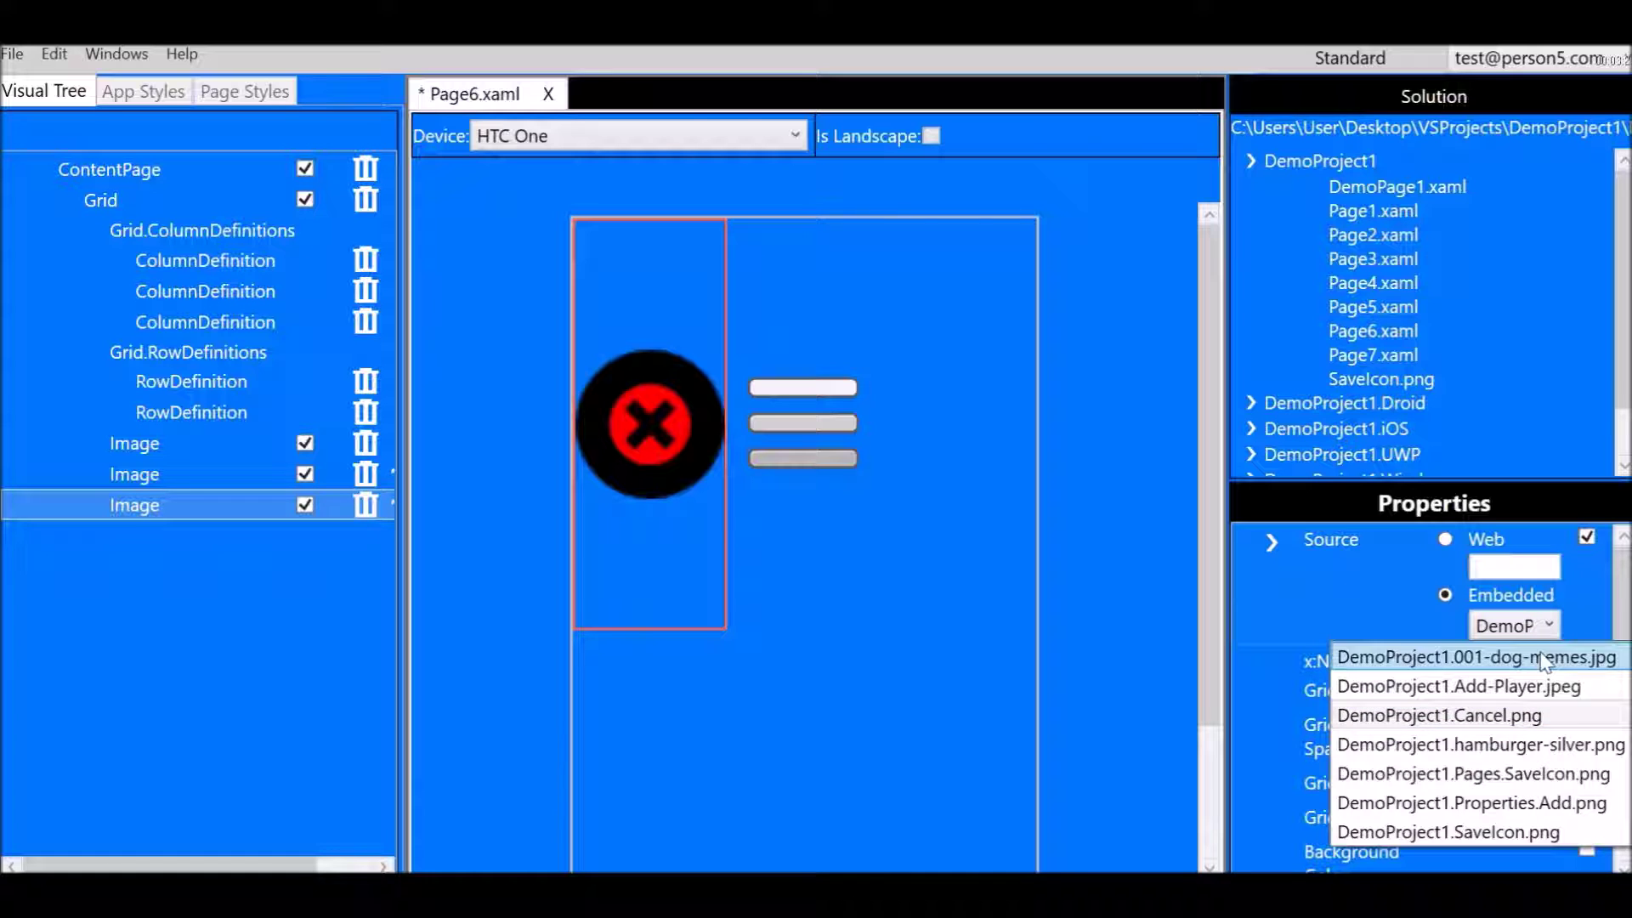
pyautogui.click(1527, 774)
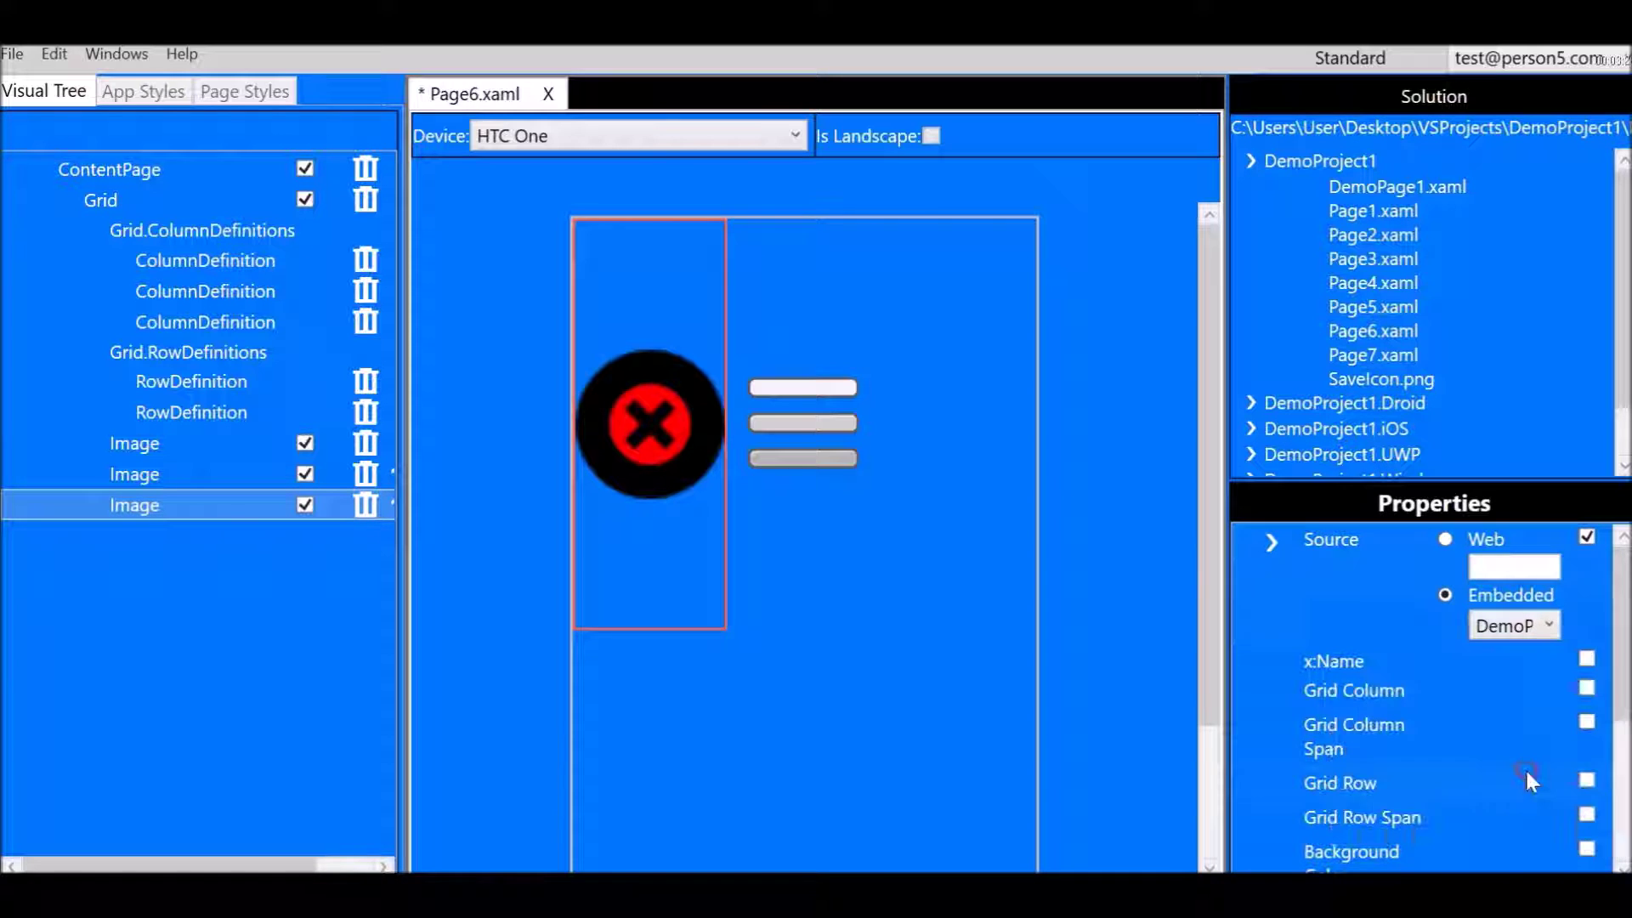
pyautogui.click(1588, 688)
pyautogui.click(1555, 688)
pyautogui.click(1556, 688)
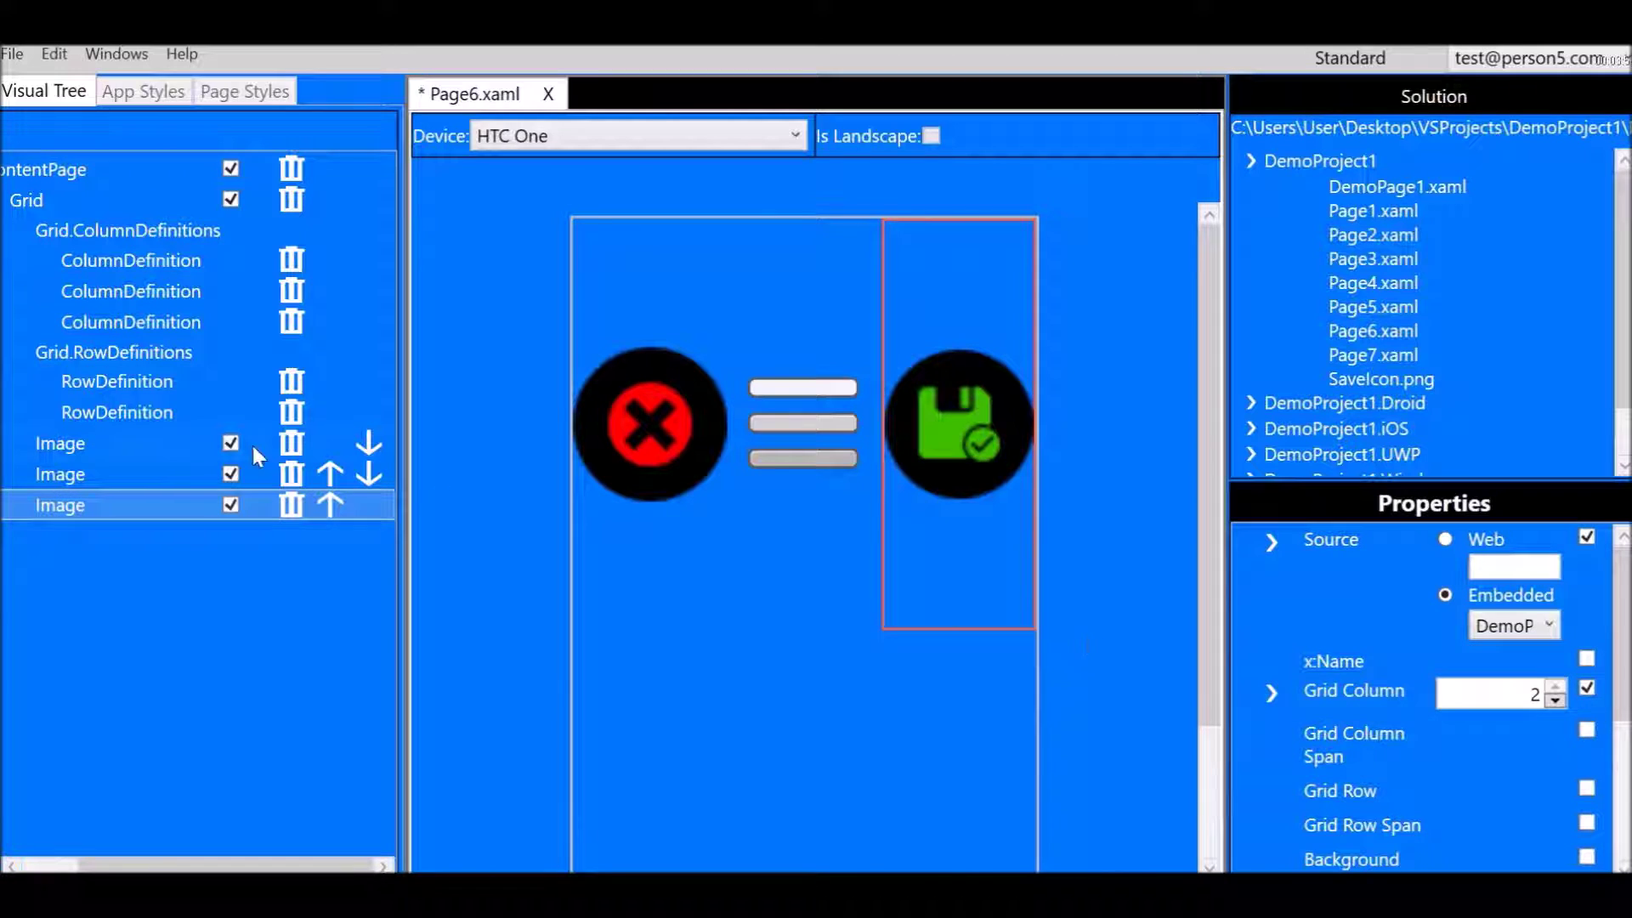
# Set the first ColumnDefinition's Width to Auto
pyautogui.click(120, 258)
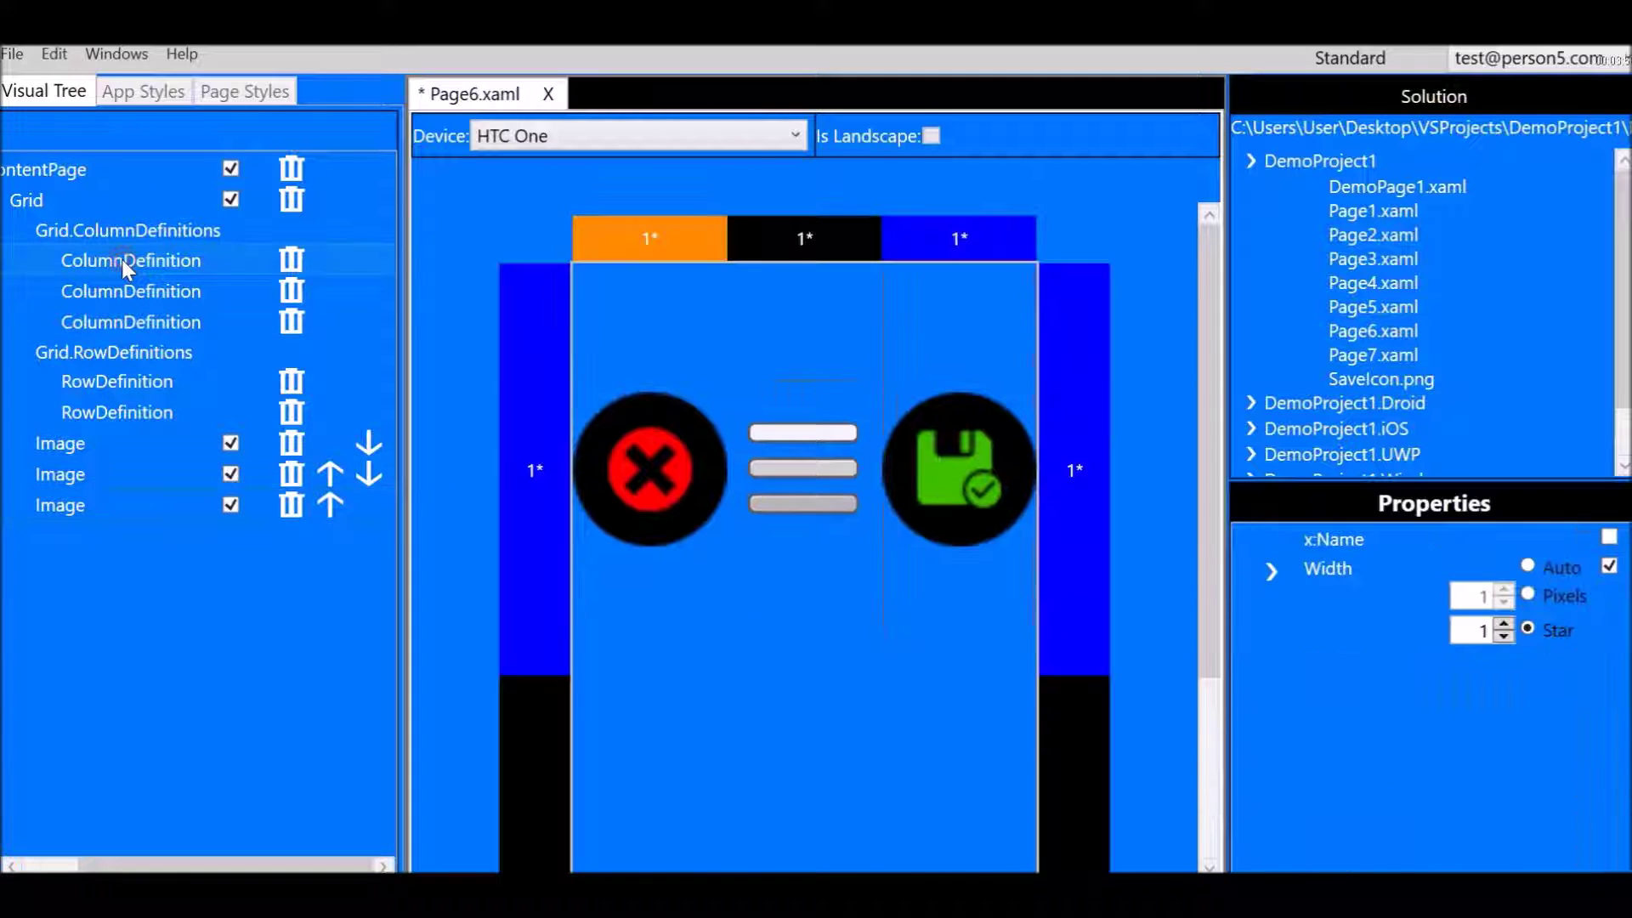
pyautogui.click(1528, 565)
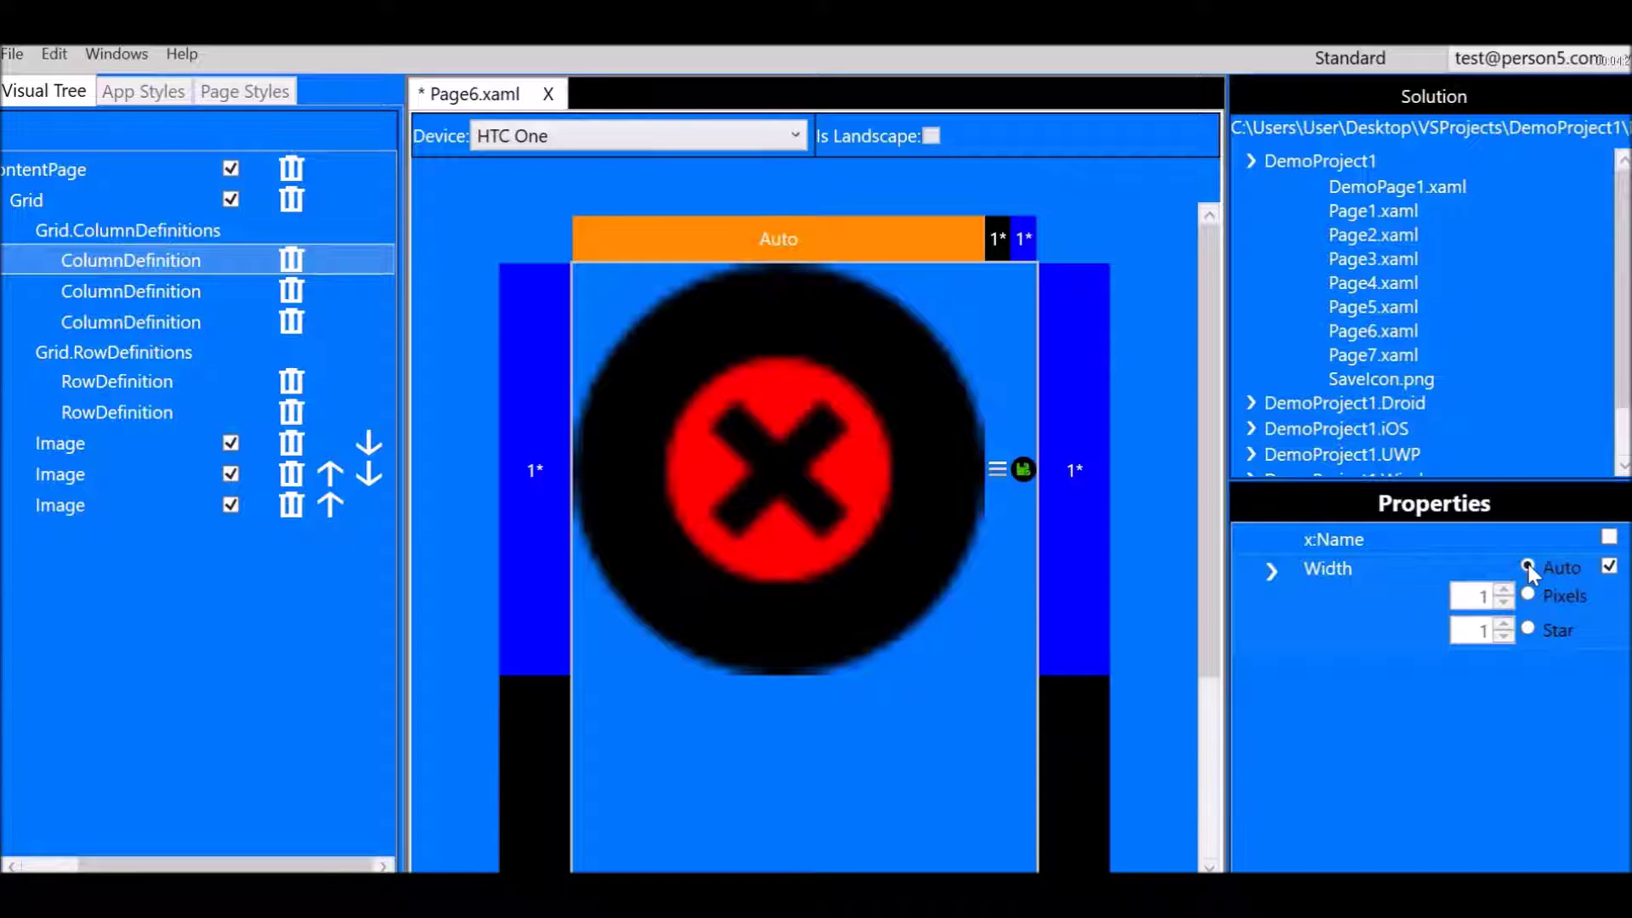
pyautogui.click(131, 293)
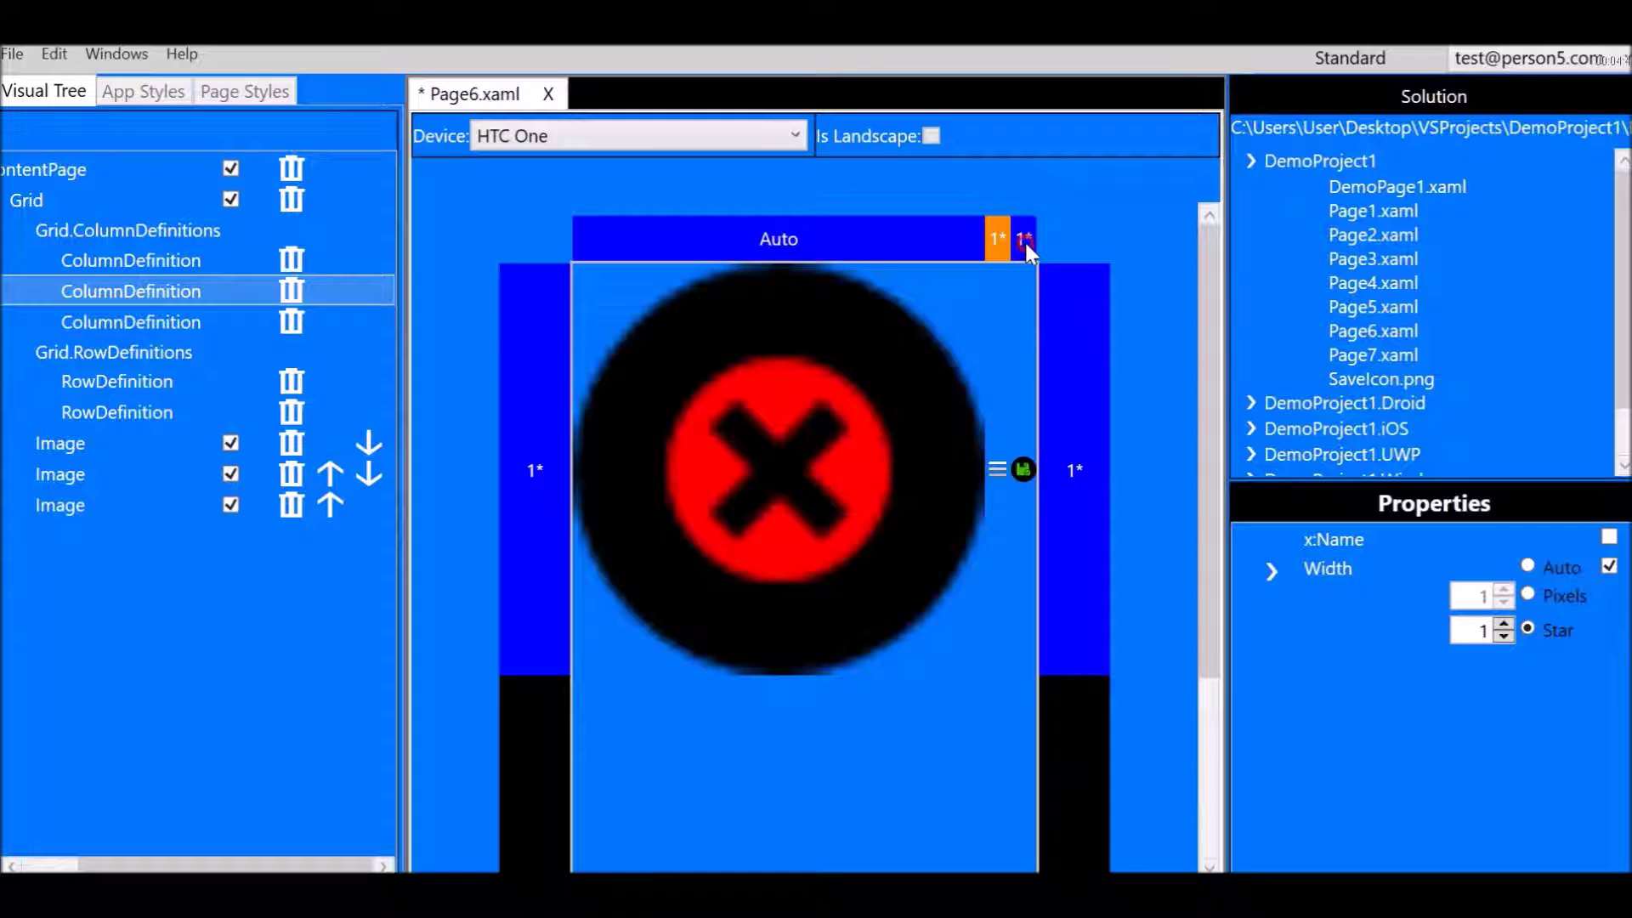
pyautogui.click(72, 320)
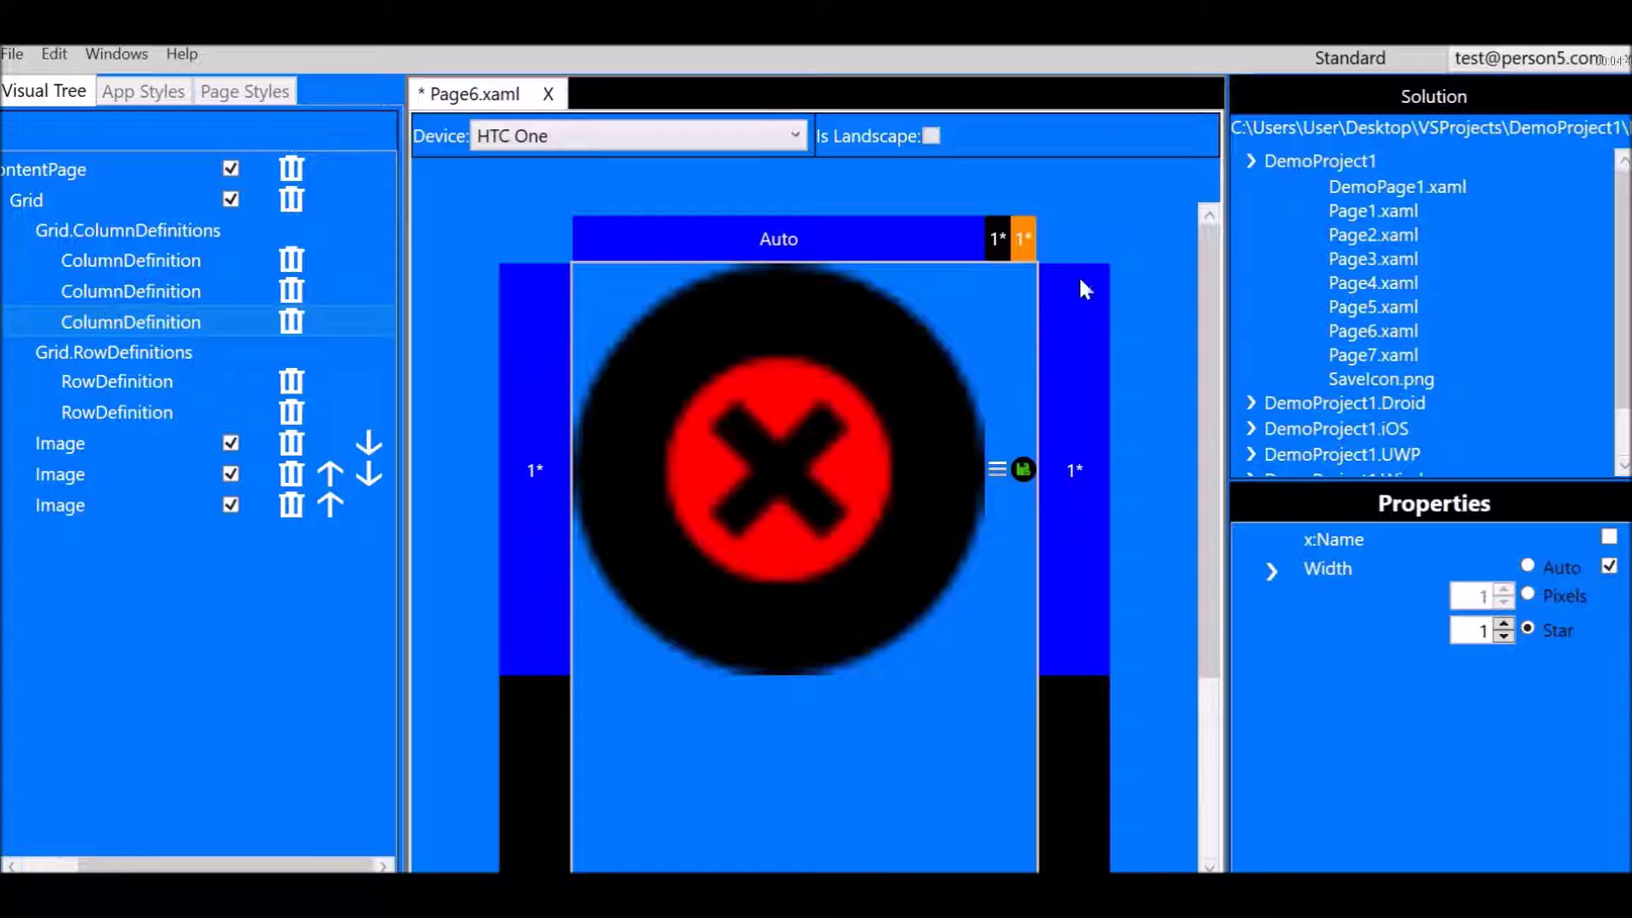
# Set the third column's Width to a fixed 27 pixels
pyautogui.click(1025, 240)
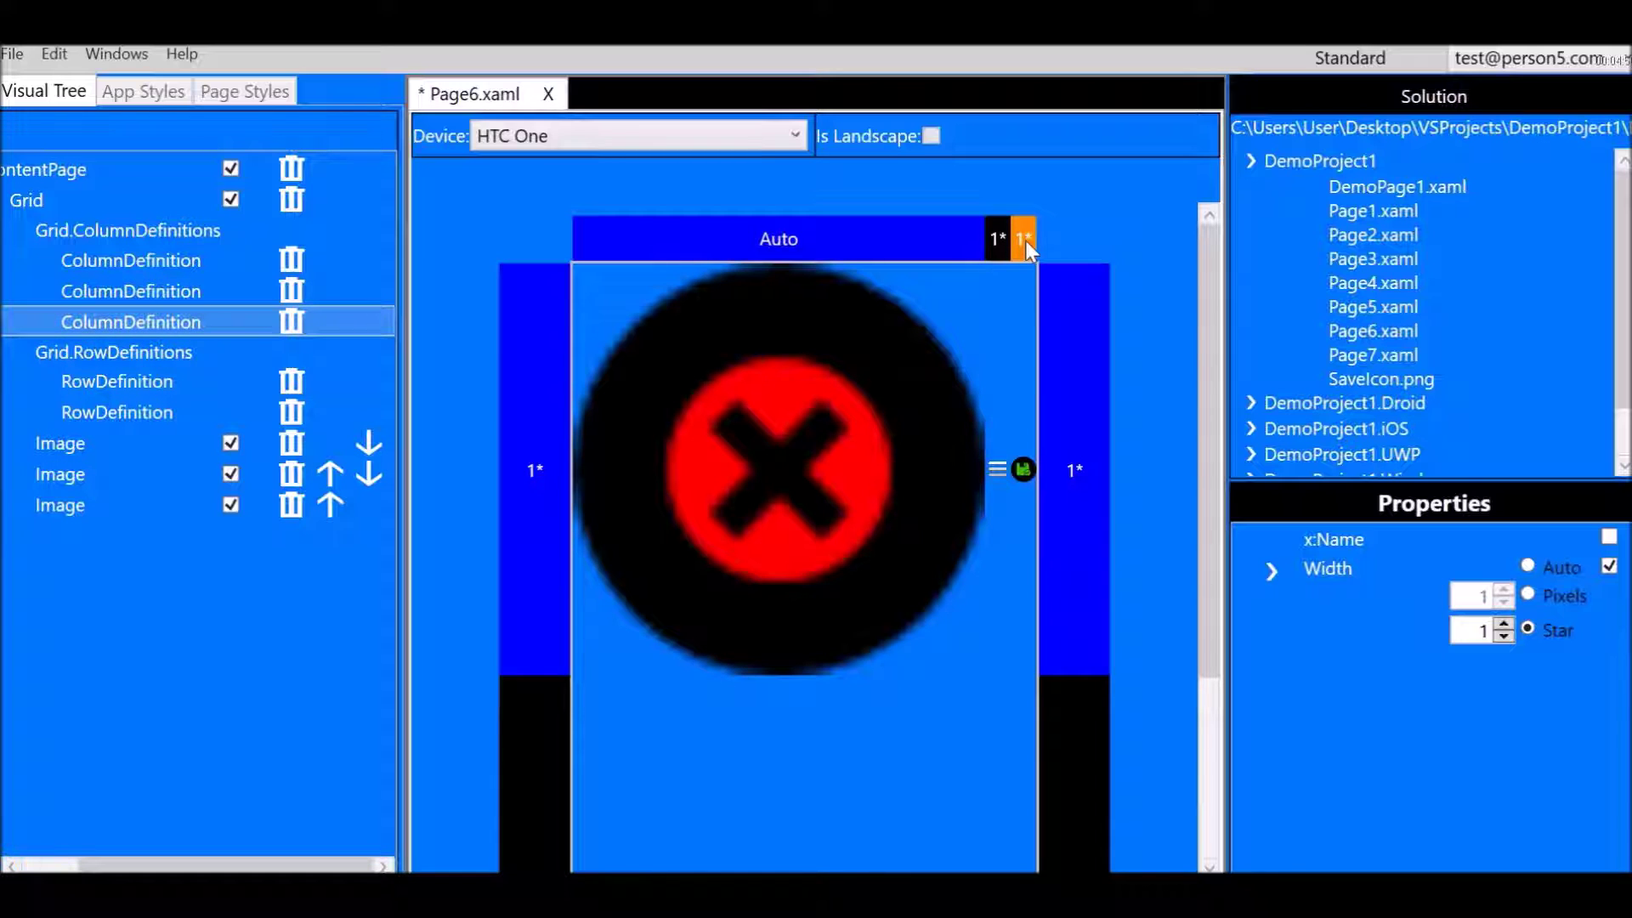
pyautogui.click(1528, 595)
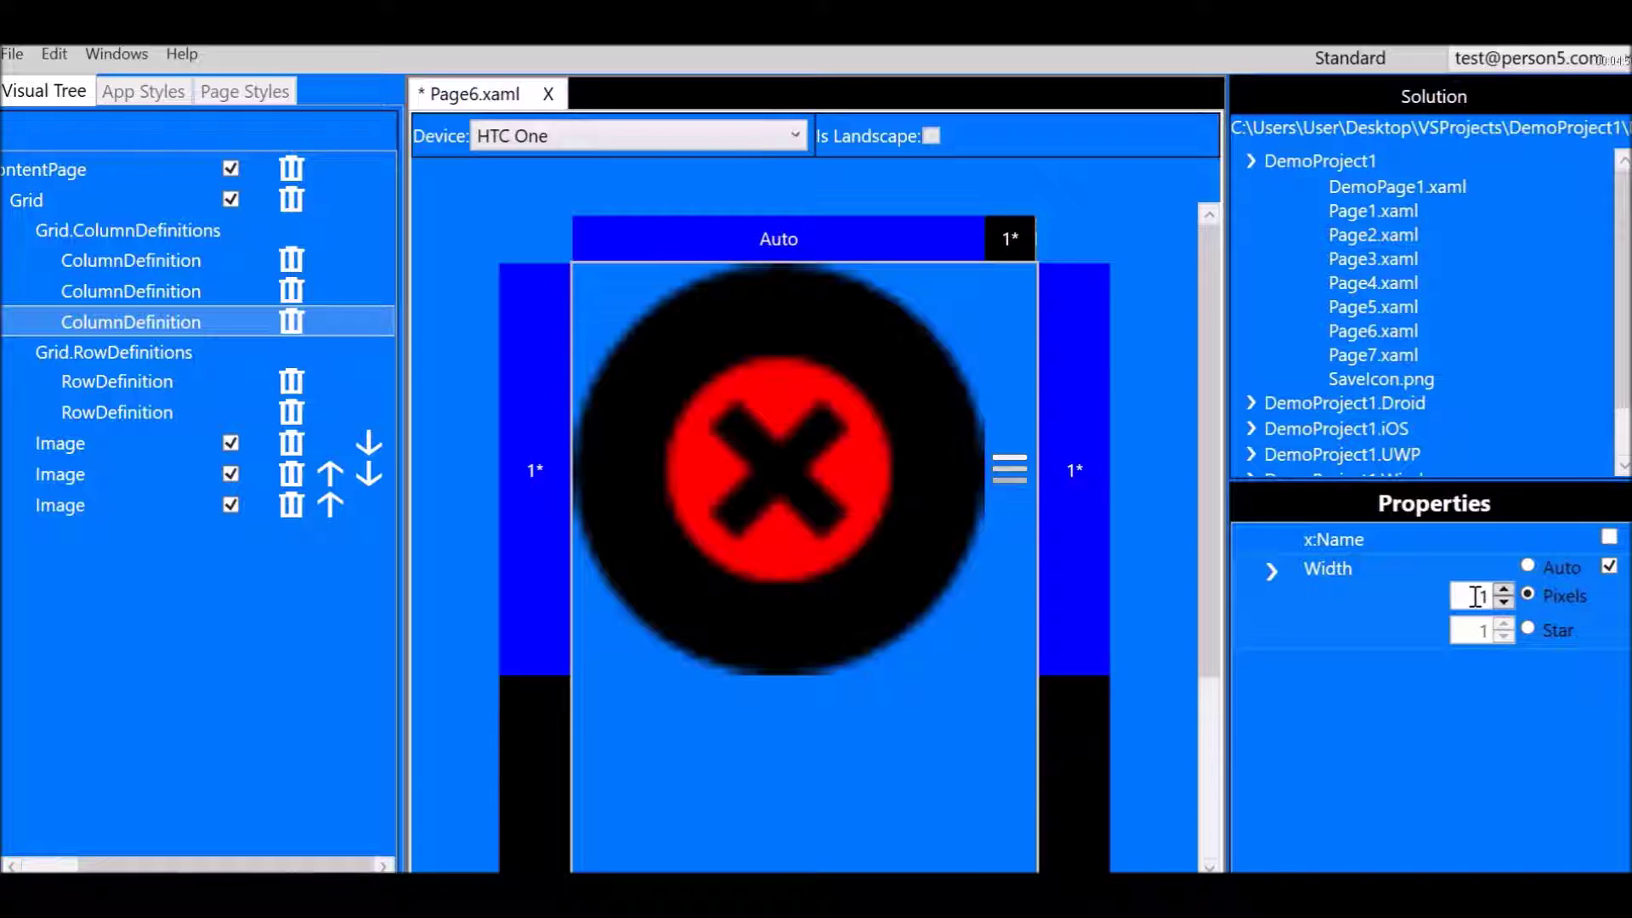
pyautogui.click(1504, 590)
pyautogui.click(1504, 590)
pyautogui.click(1504, 590)
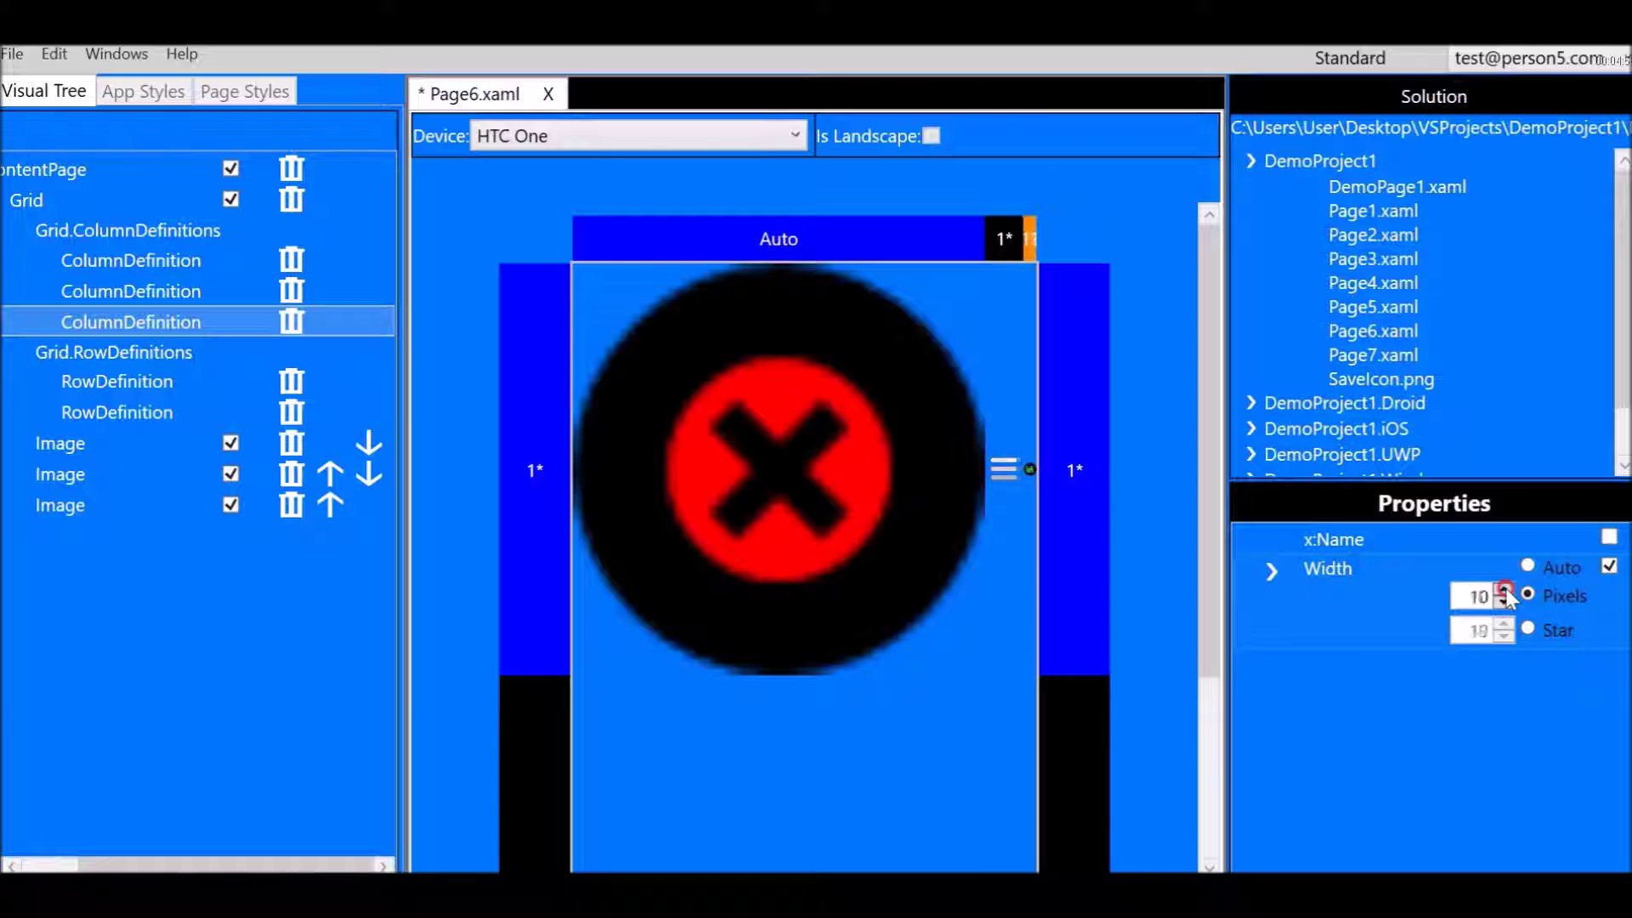
pyautogui.moveTo(1505, 591); pyautogui.dragTo(1506, 593)
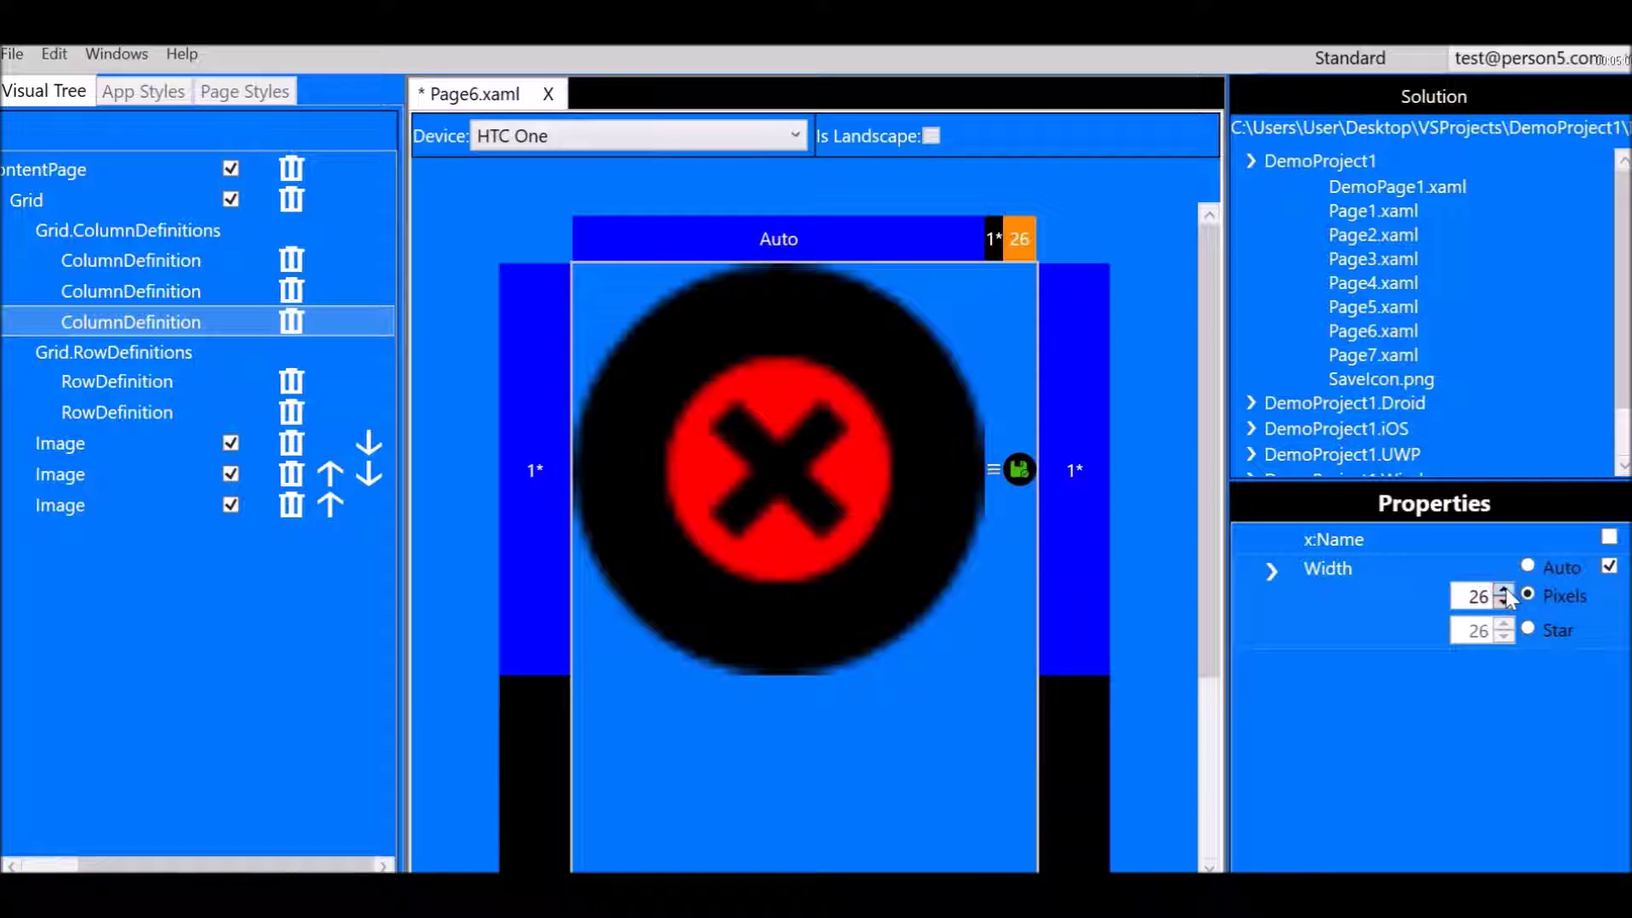
pyautogui.click(1505, 591)
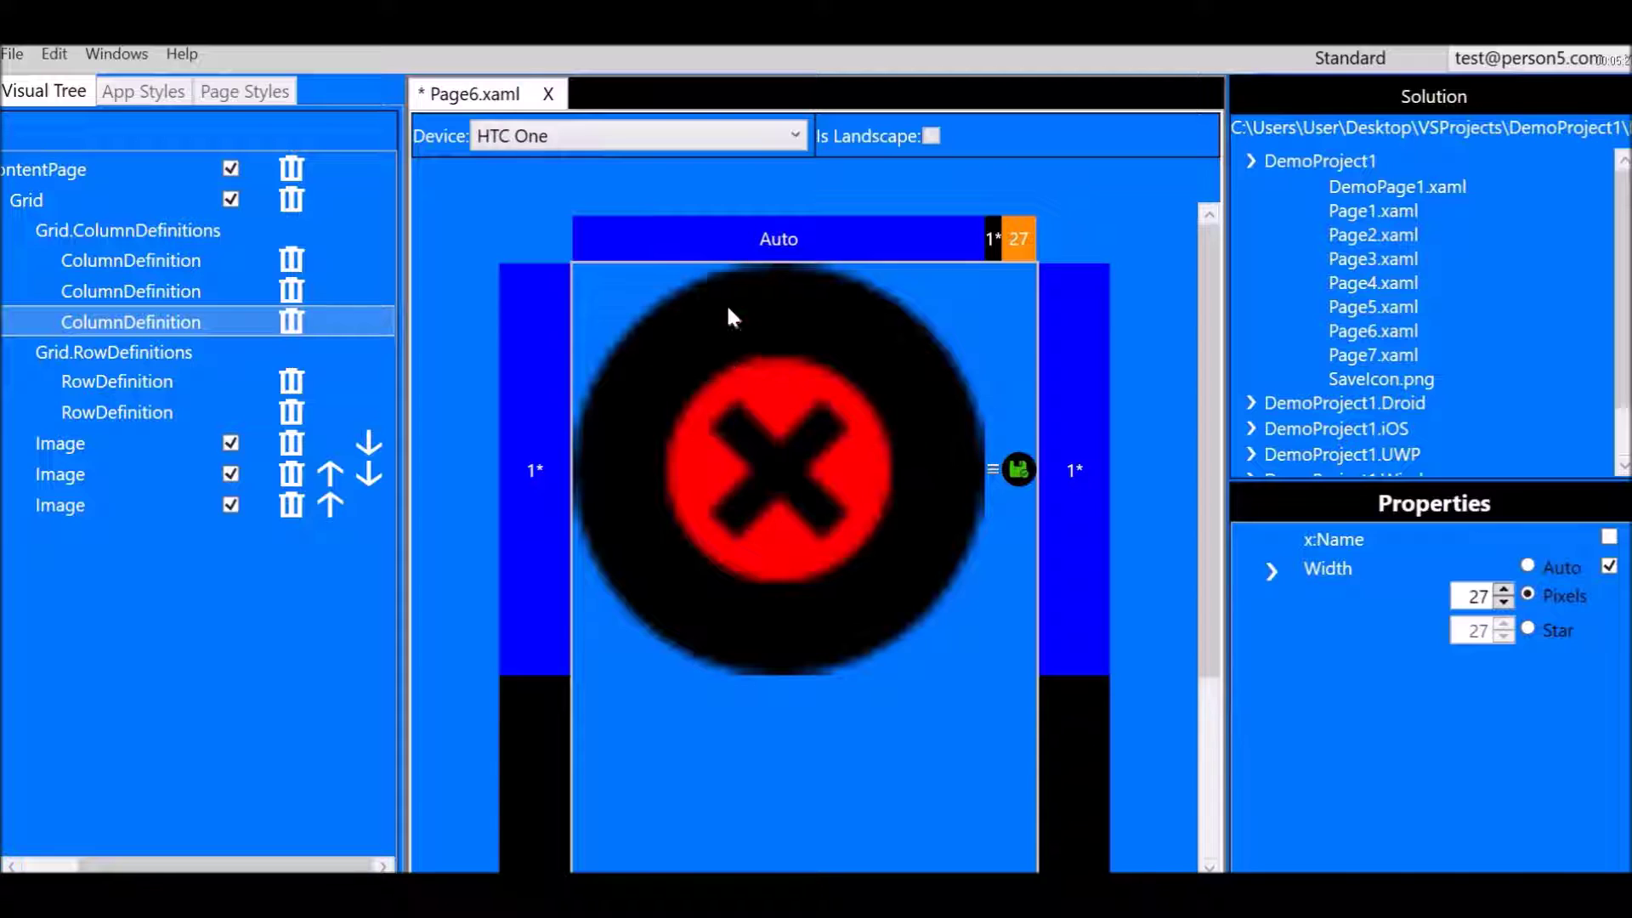
# Set the first column's Width to Star and the second column's to Auto
pyautogui.click(739, 237)
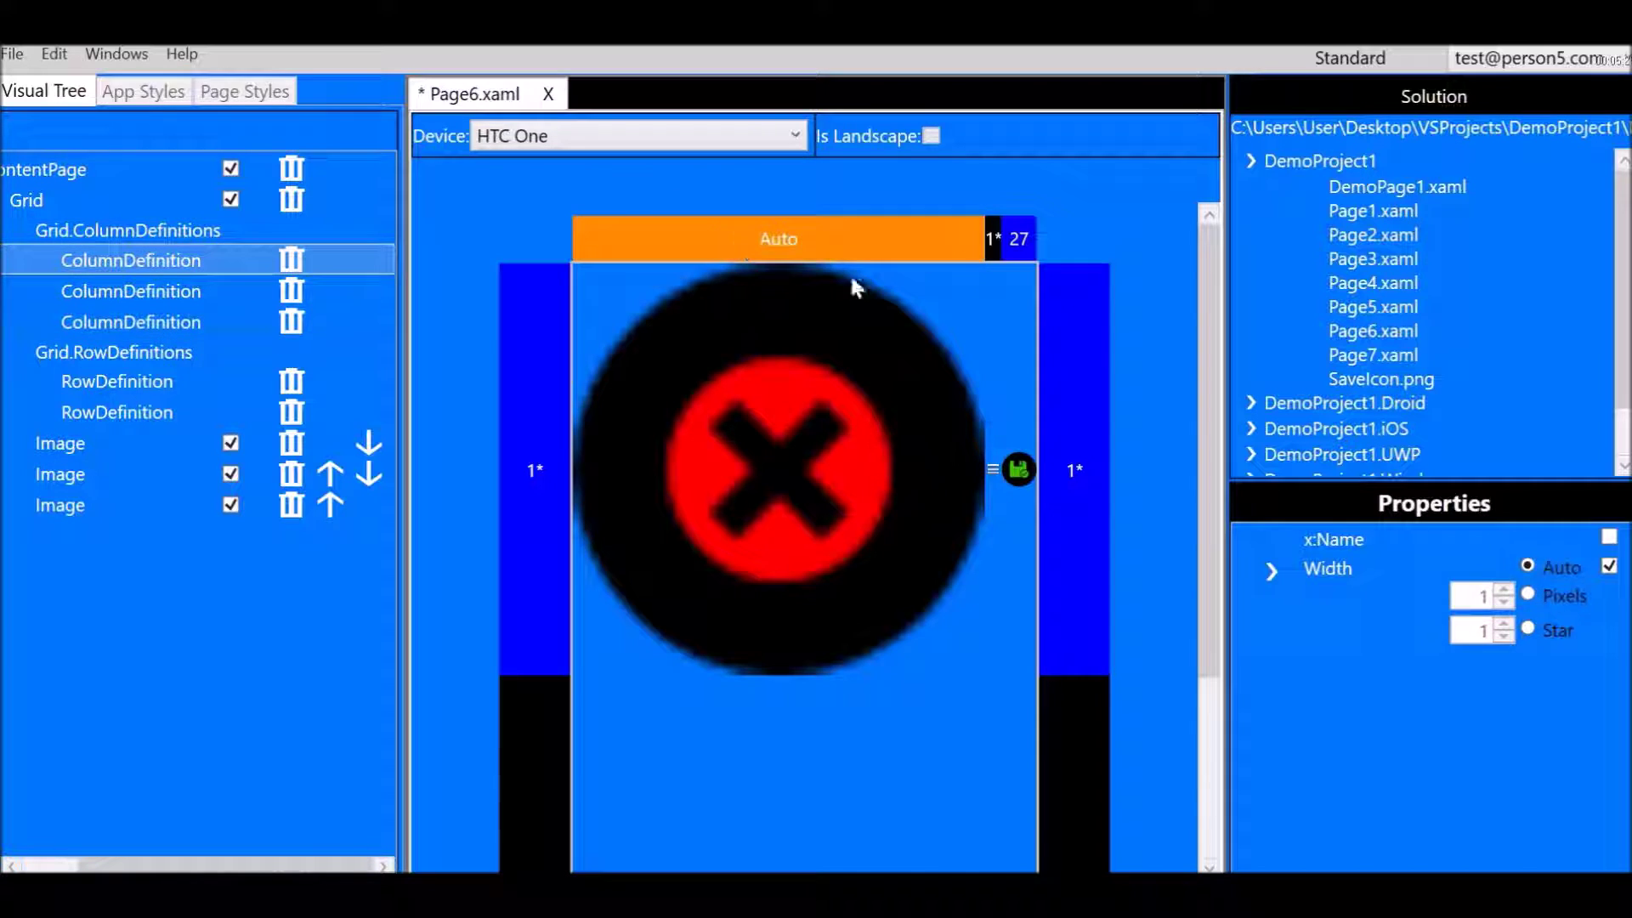
pyautogui.click(1528, 626)
pyautogui.click(874, 234)
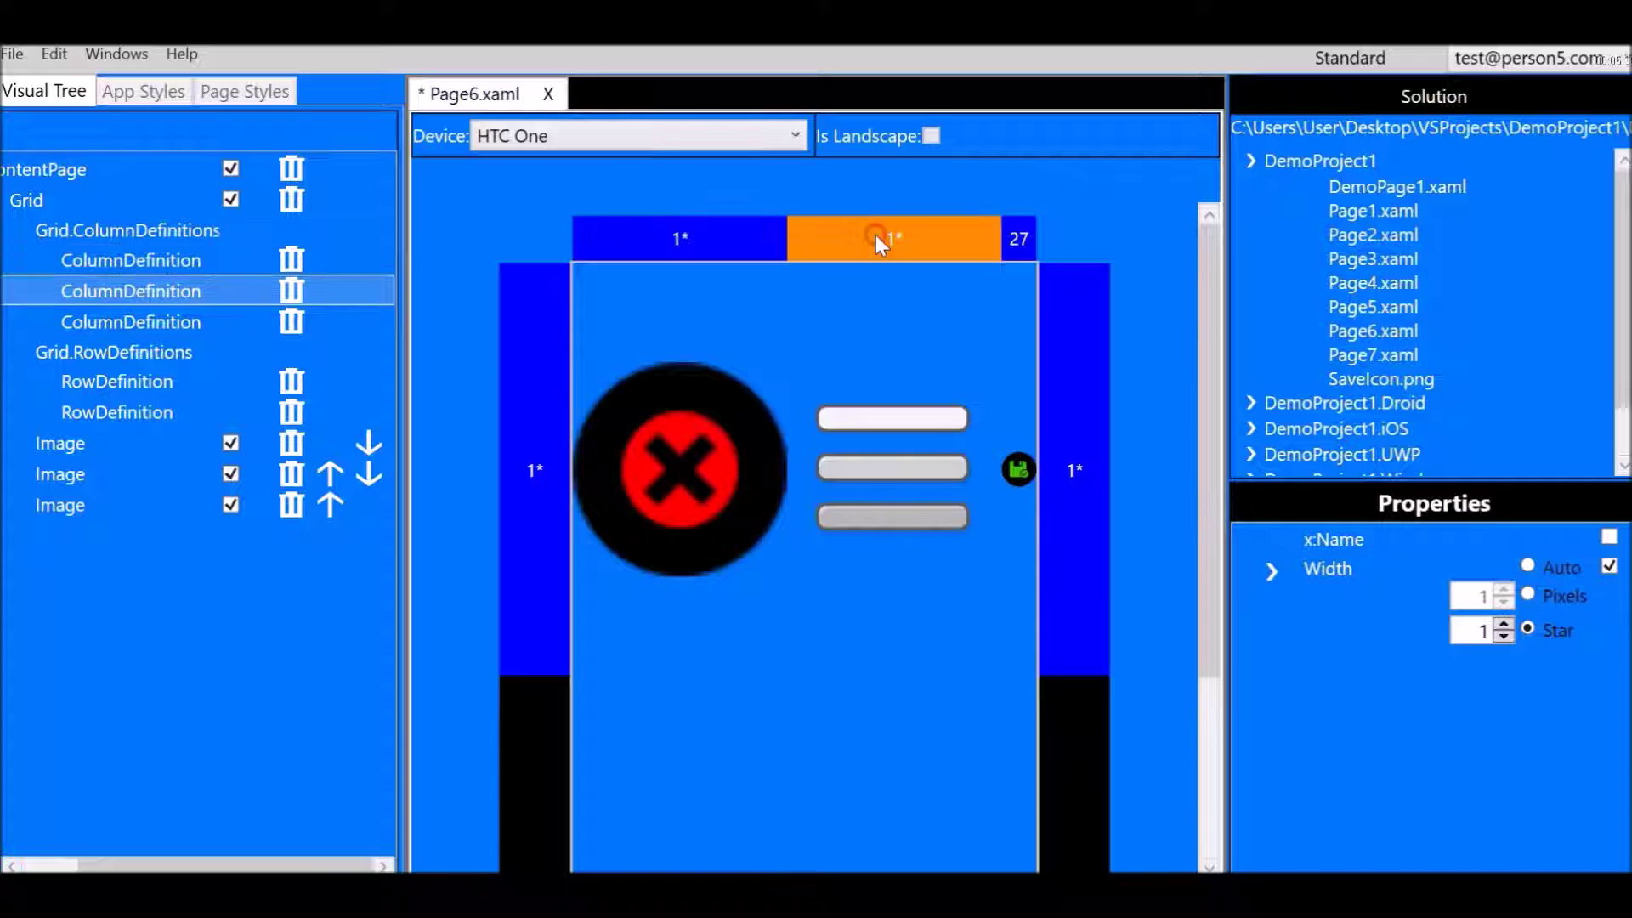
pyautogui.click(1528, 567)
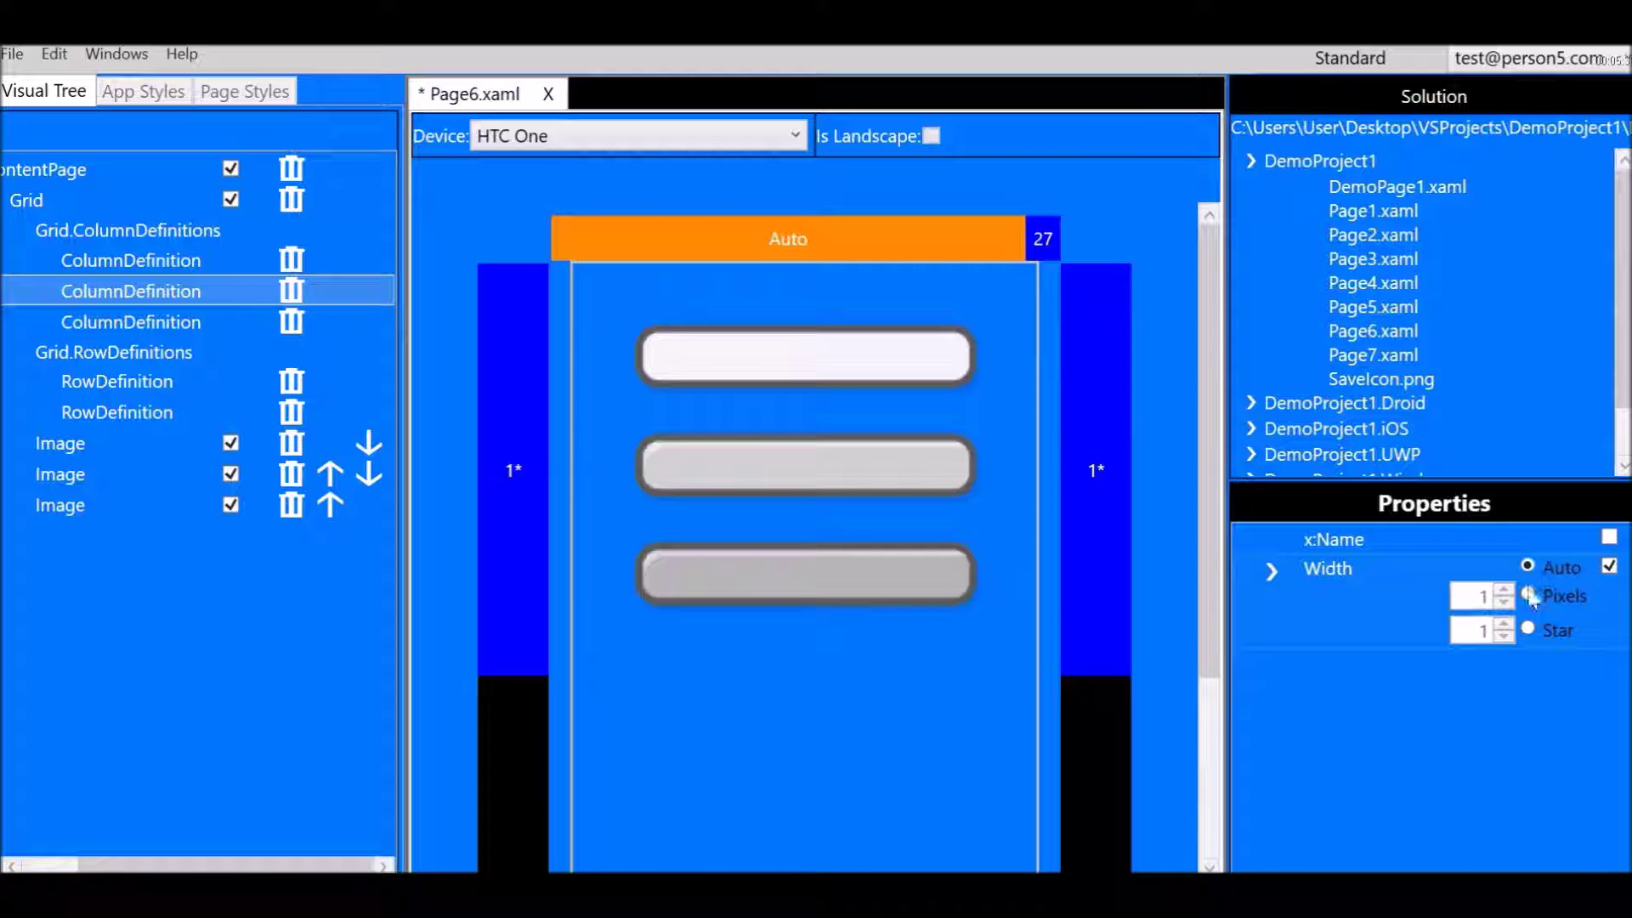
pyautogui.click(28, 202)
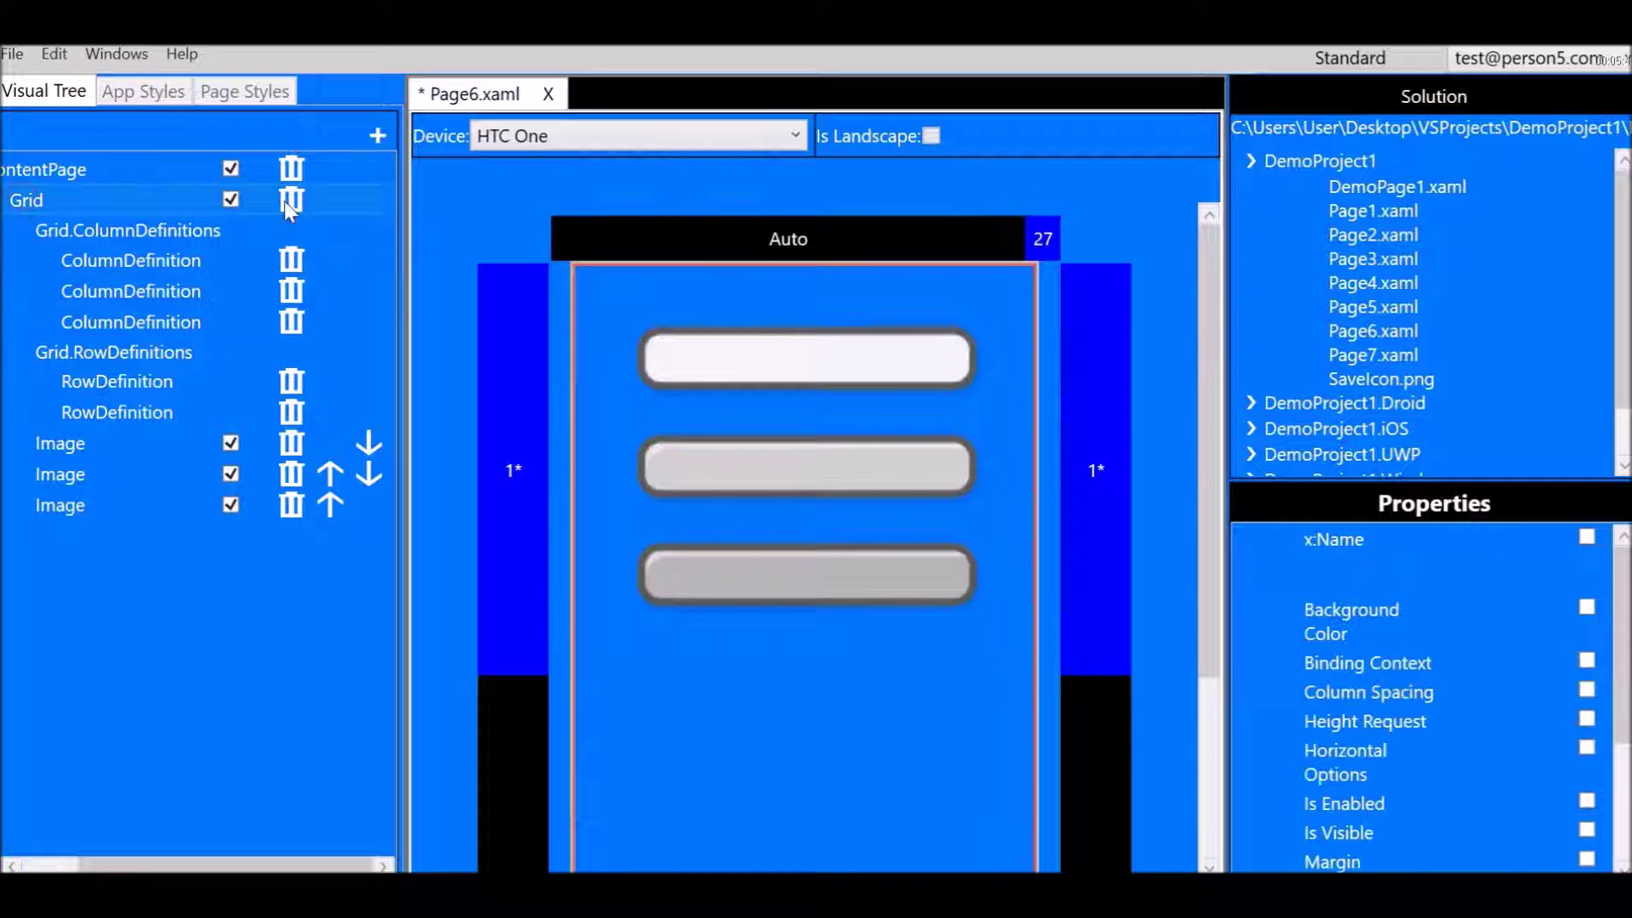
# Add a RowDefinition to the grid and put the first two columns back to Auto and 1*
pyautogui.click(378, 135)
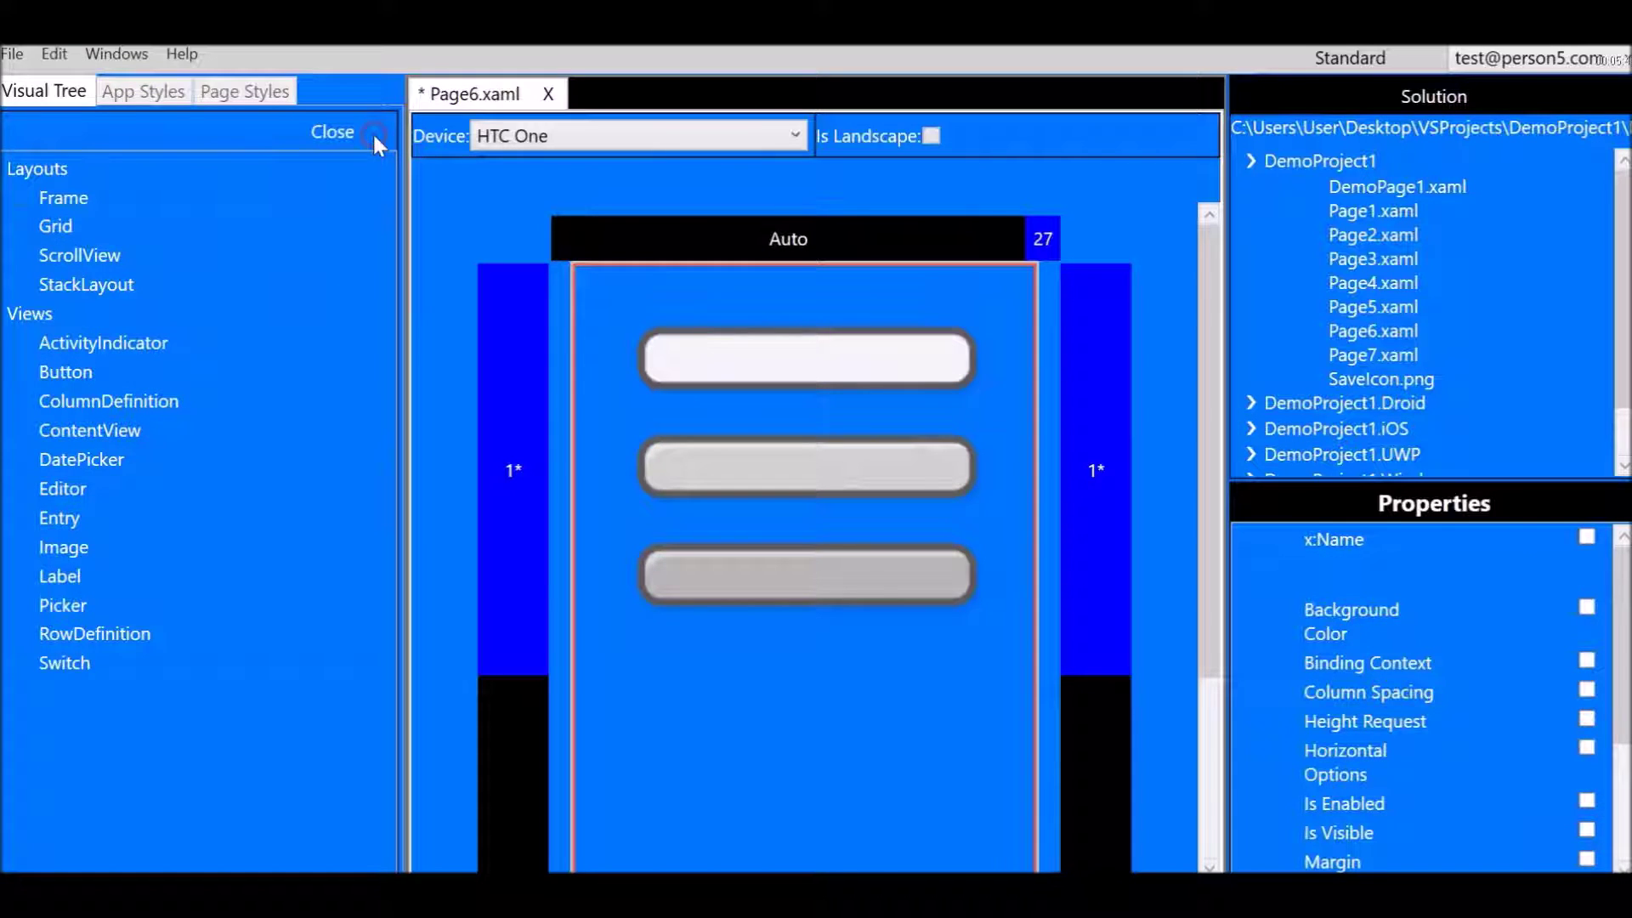
pyautogui.click(119, 633)
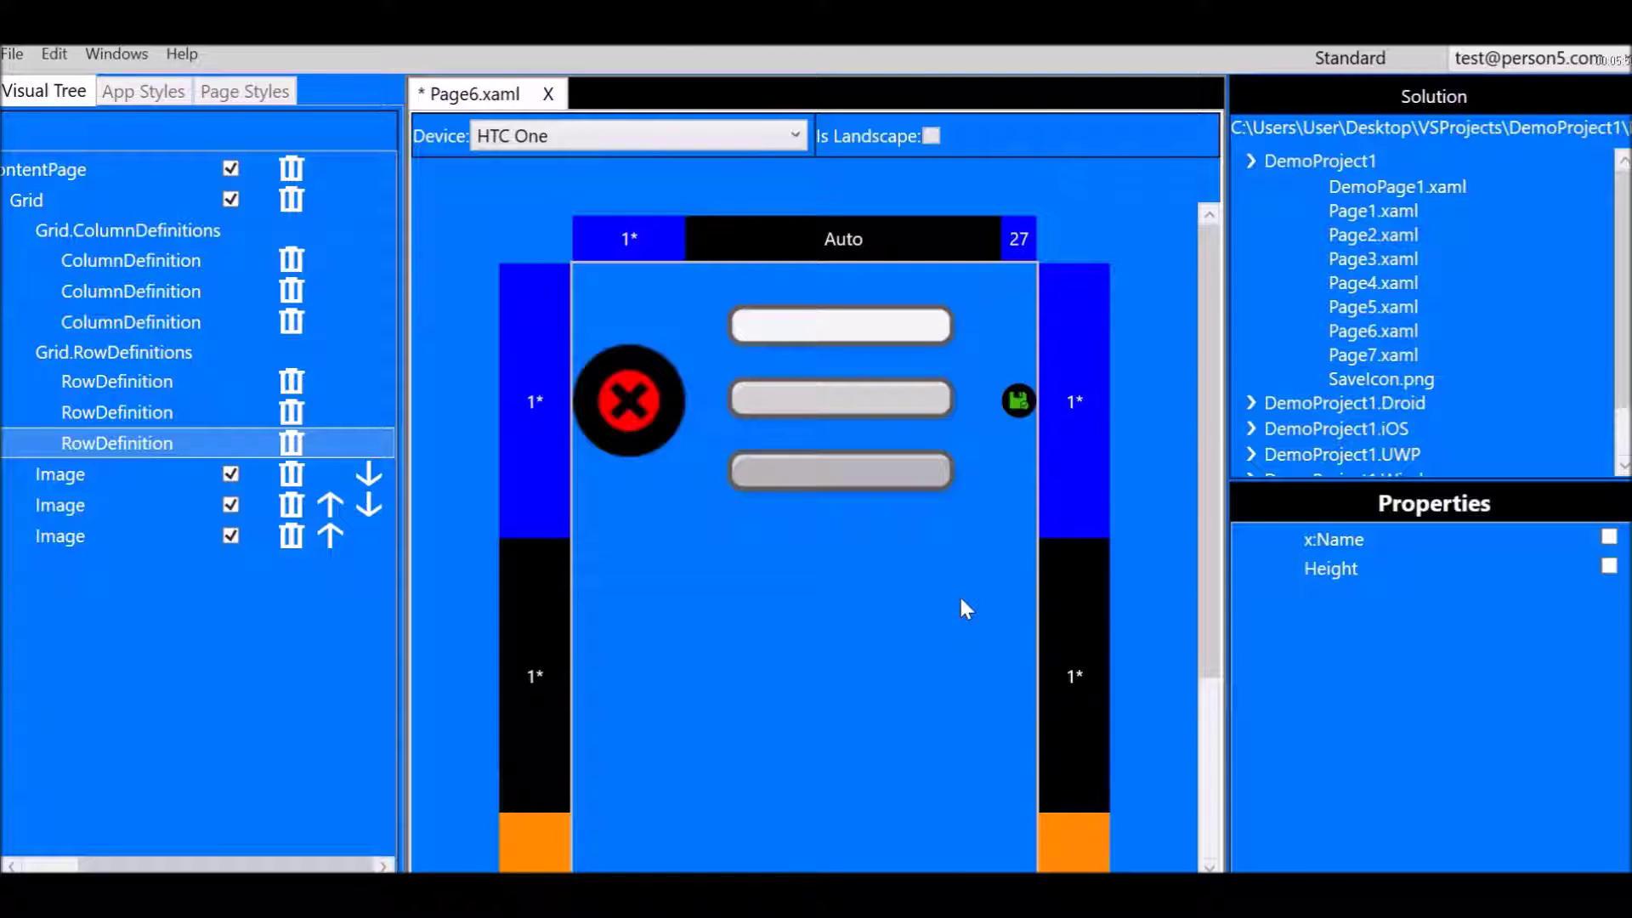
pyautogui.click(629, 242)
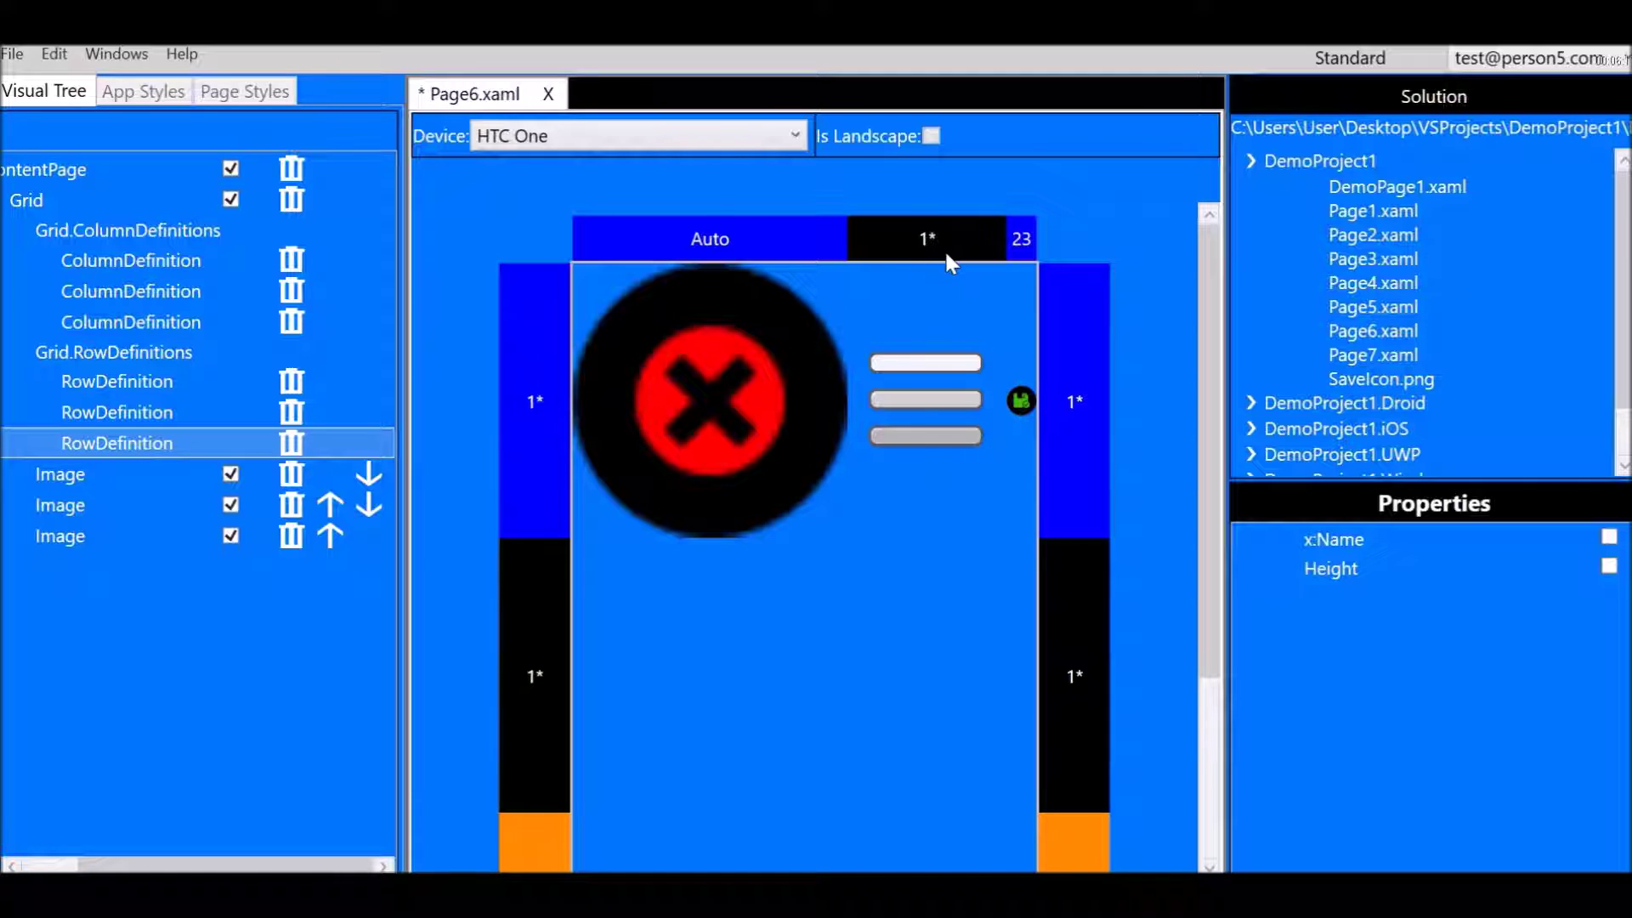
# Widen the third grid column from 23 to a fixed 75 pixels
pyautogui.click(1019, 243)
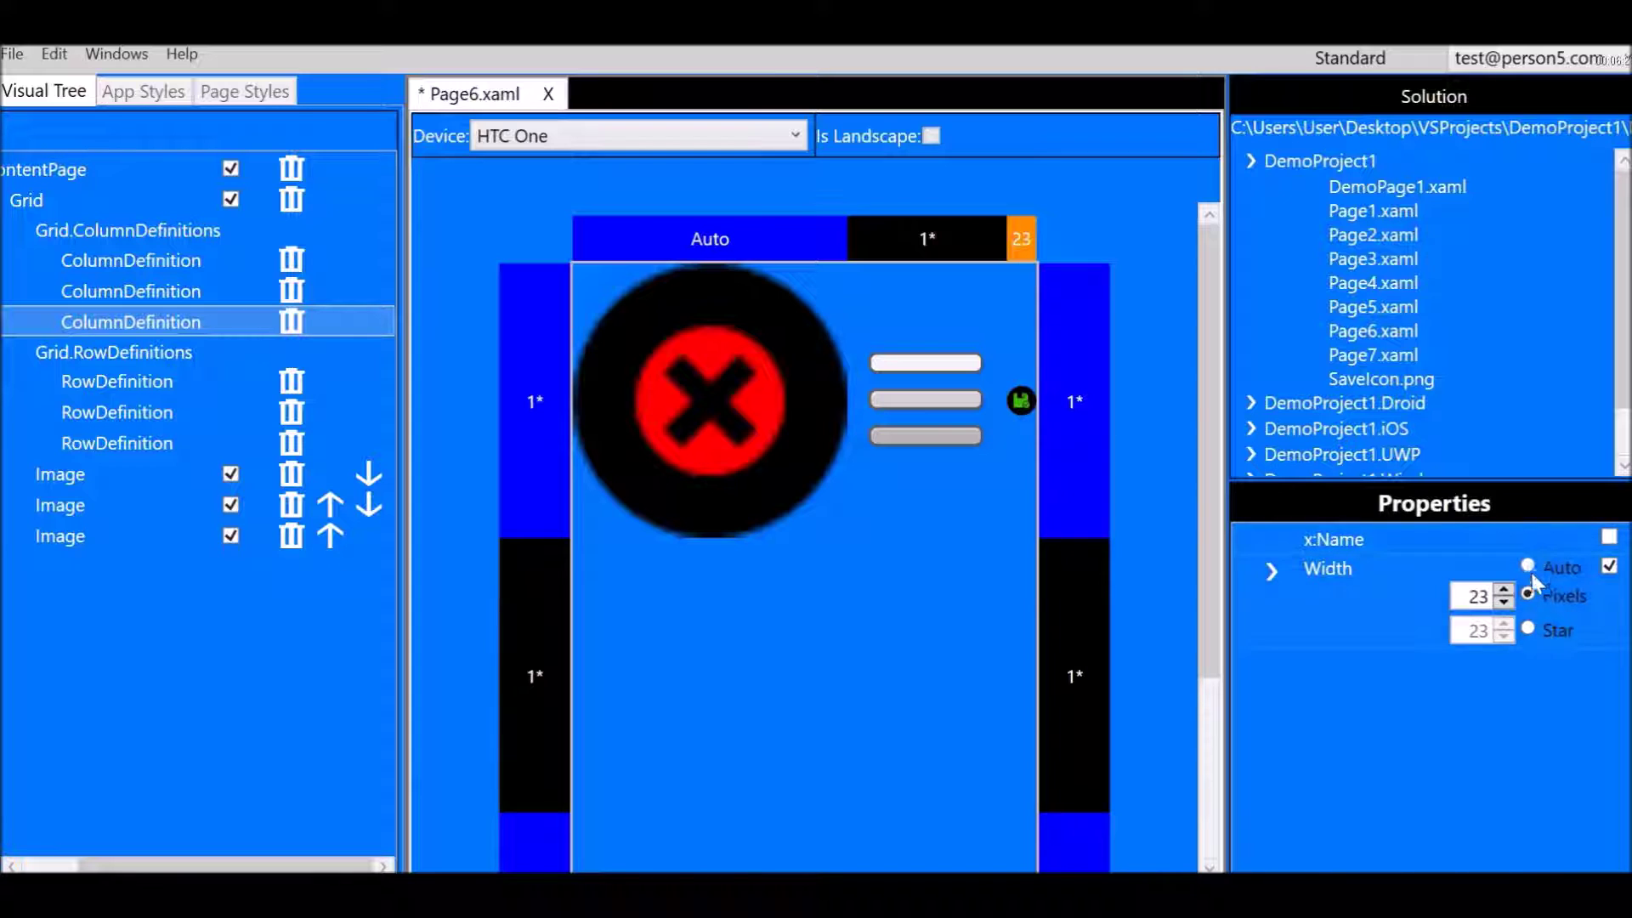
pyautogui.click(1504, 590)
pyautogui.click(1505, 590)
pyautogui.click(1504, 590)
pyautogui.click(1505, 590)
pyautogui.click(1505, 590)
pyautogui.click(1505, 590)
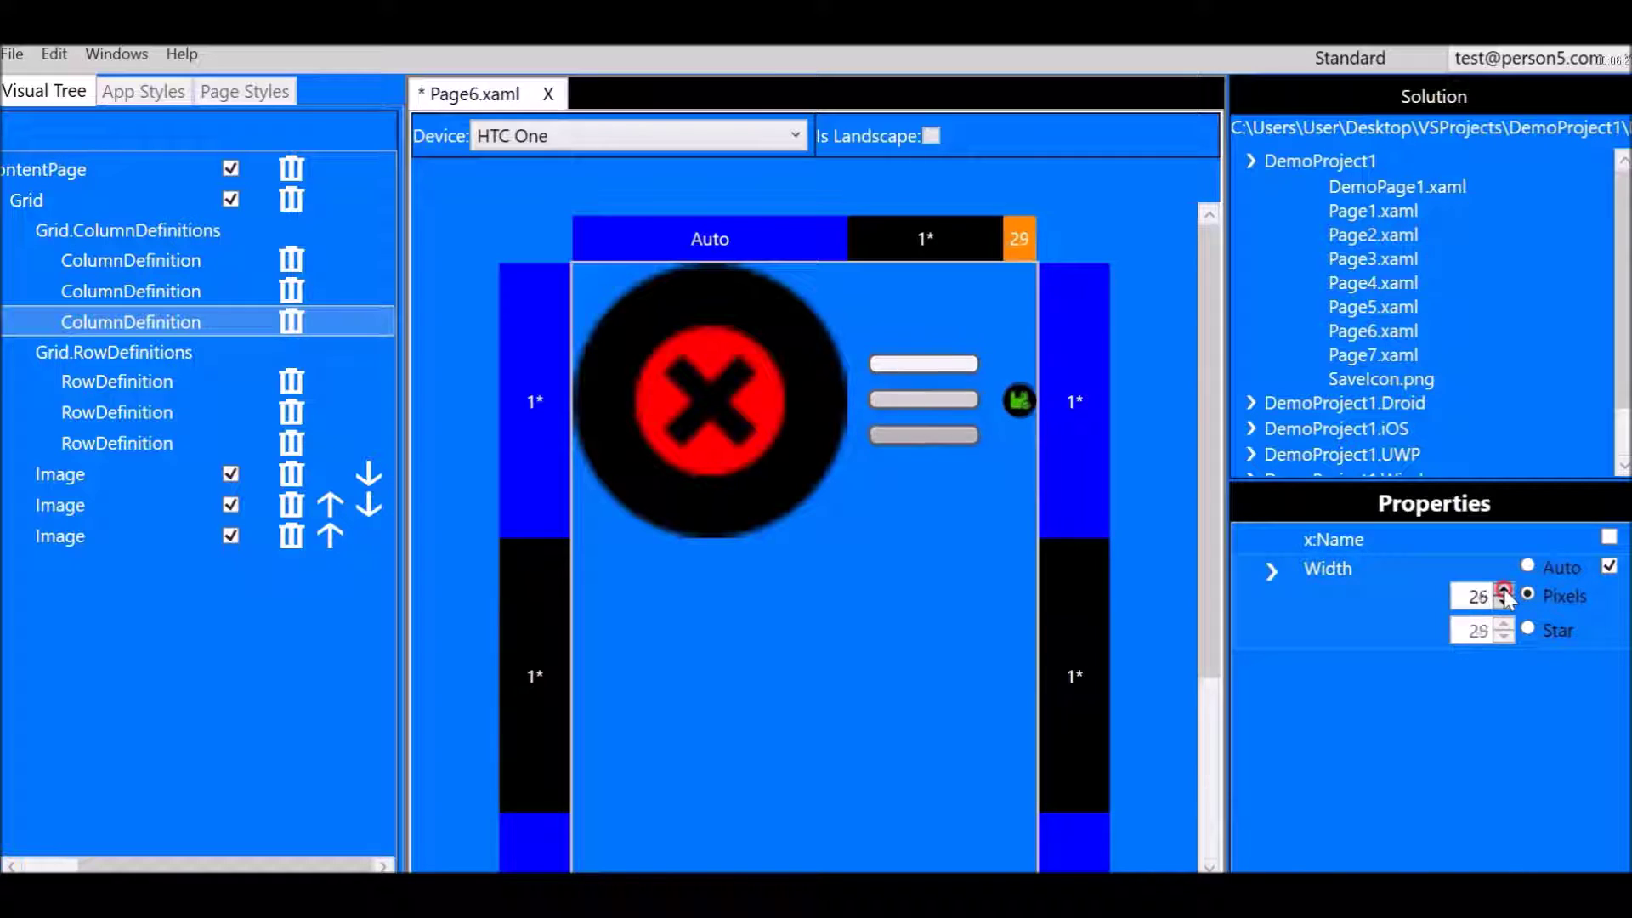
pyautogui.moveTo(1505, 590); pyautogui.dragTo(1505, 590)
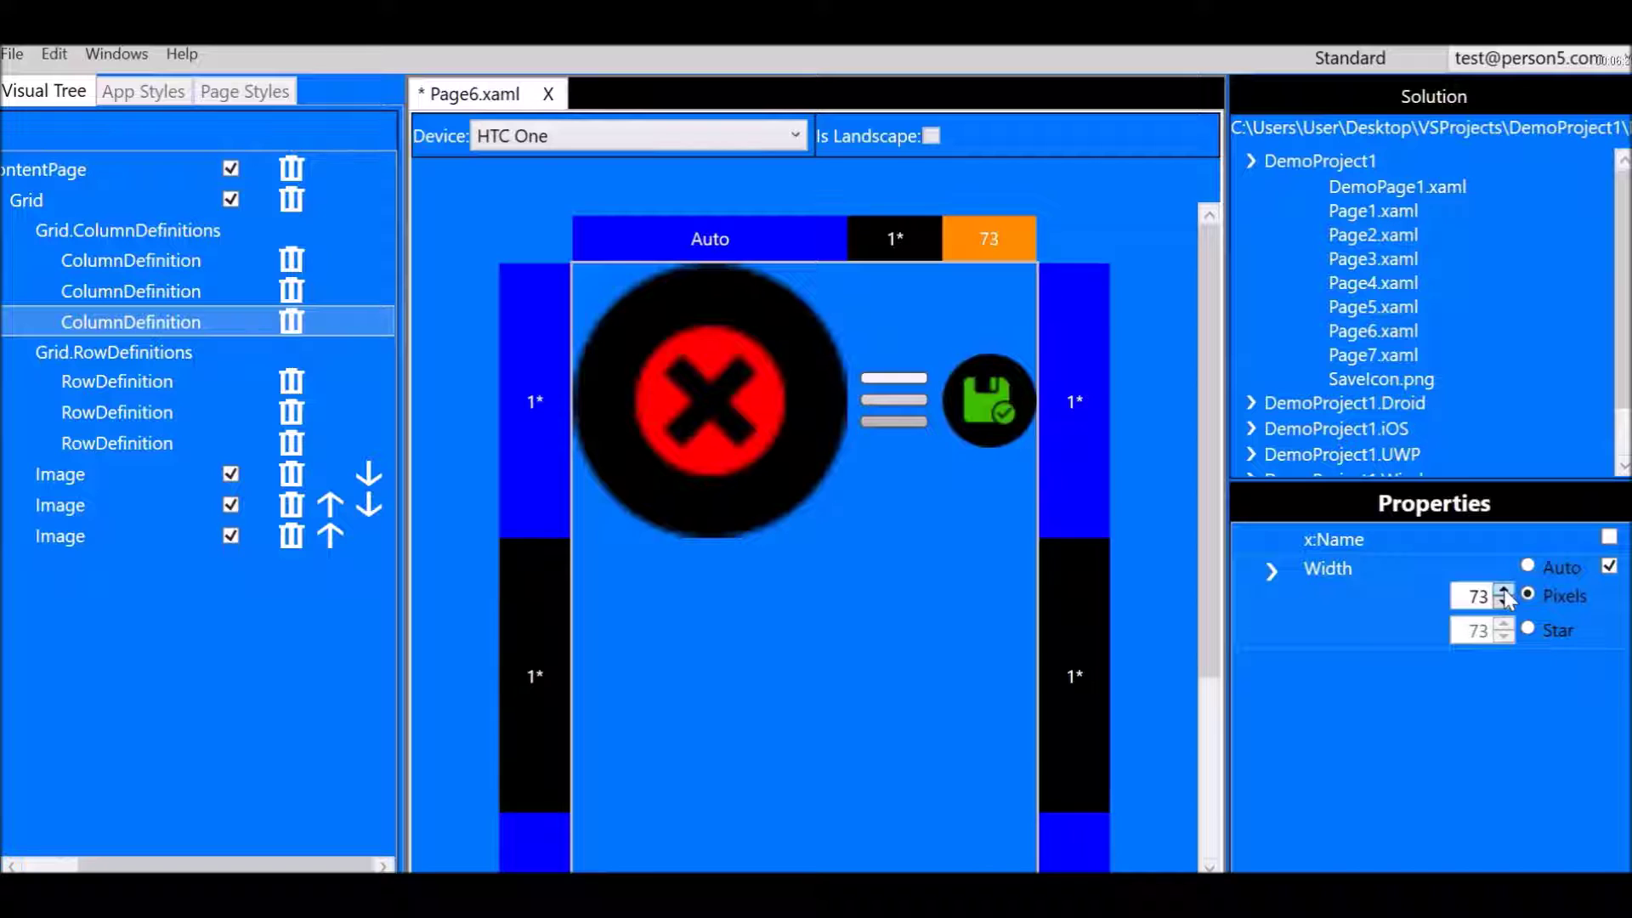
pyautogui.click(1505, 590)
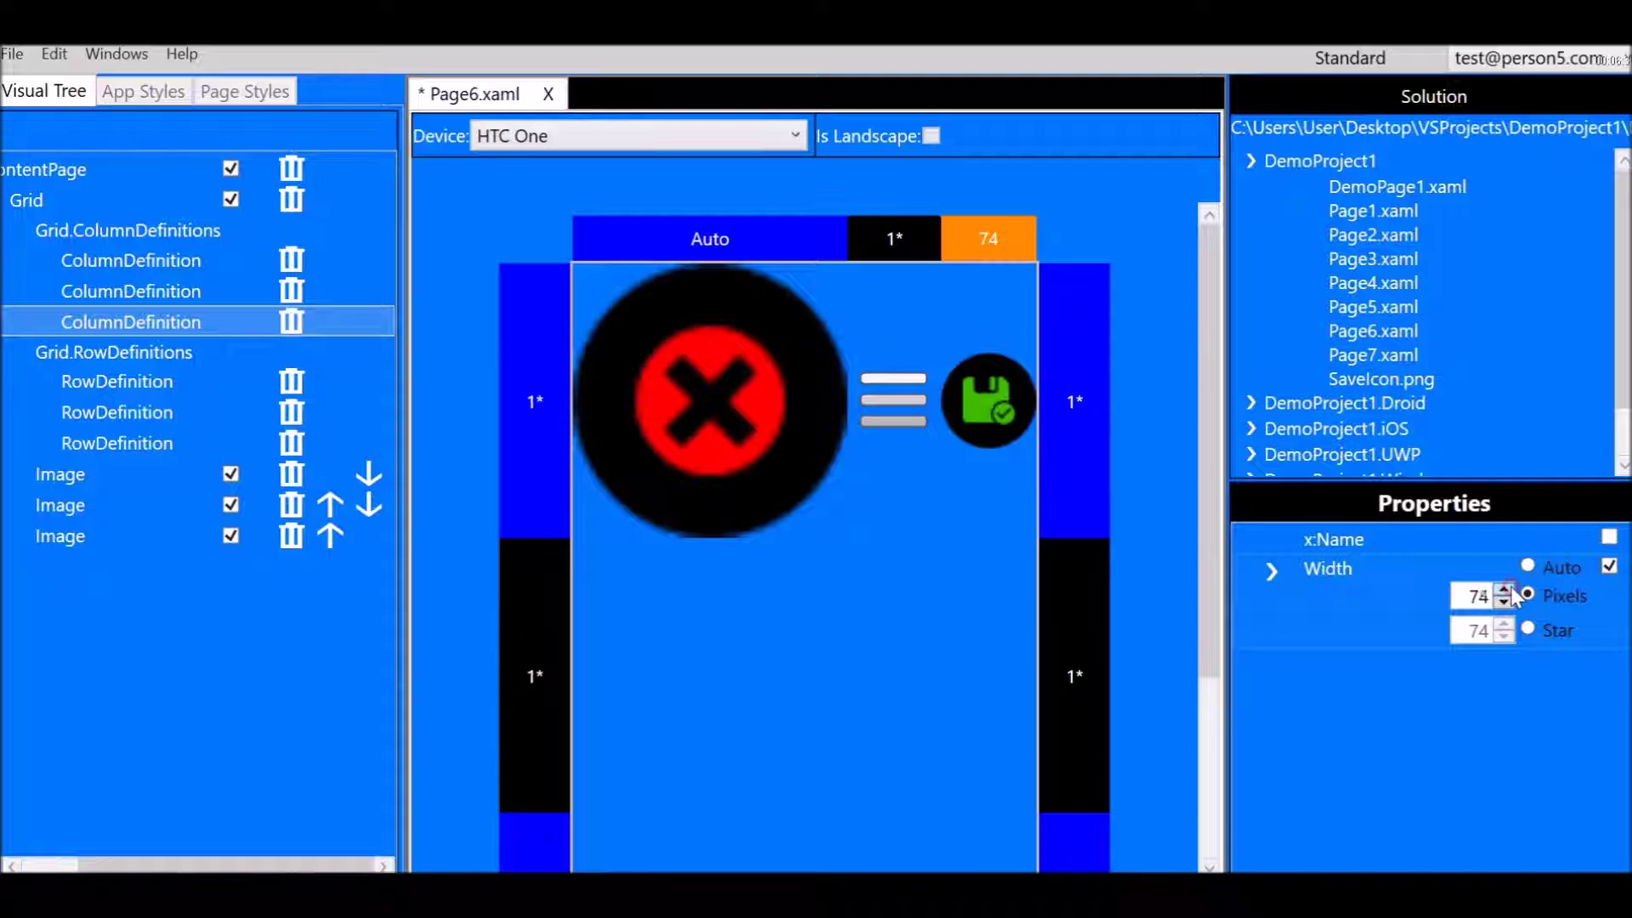
pyautogui.click(1505, 590)
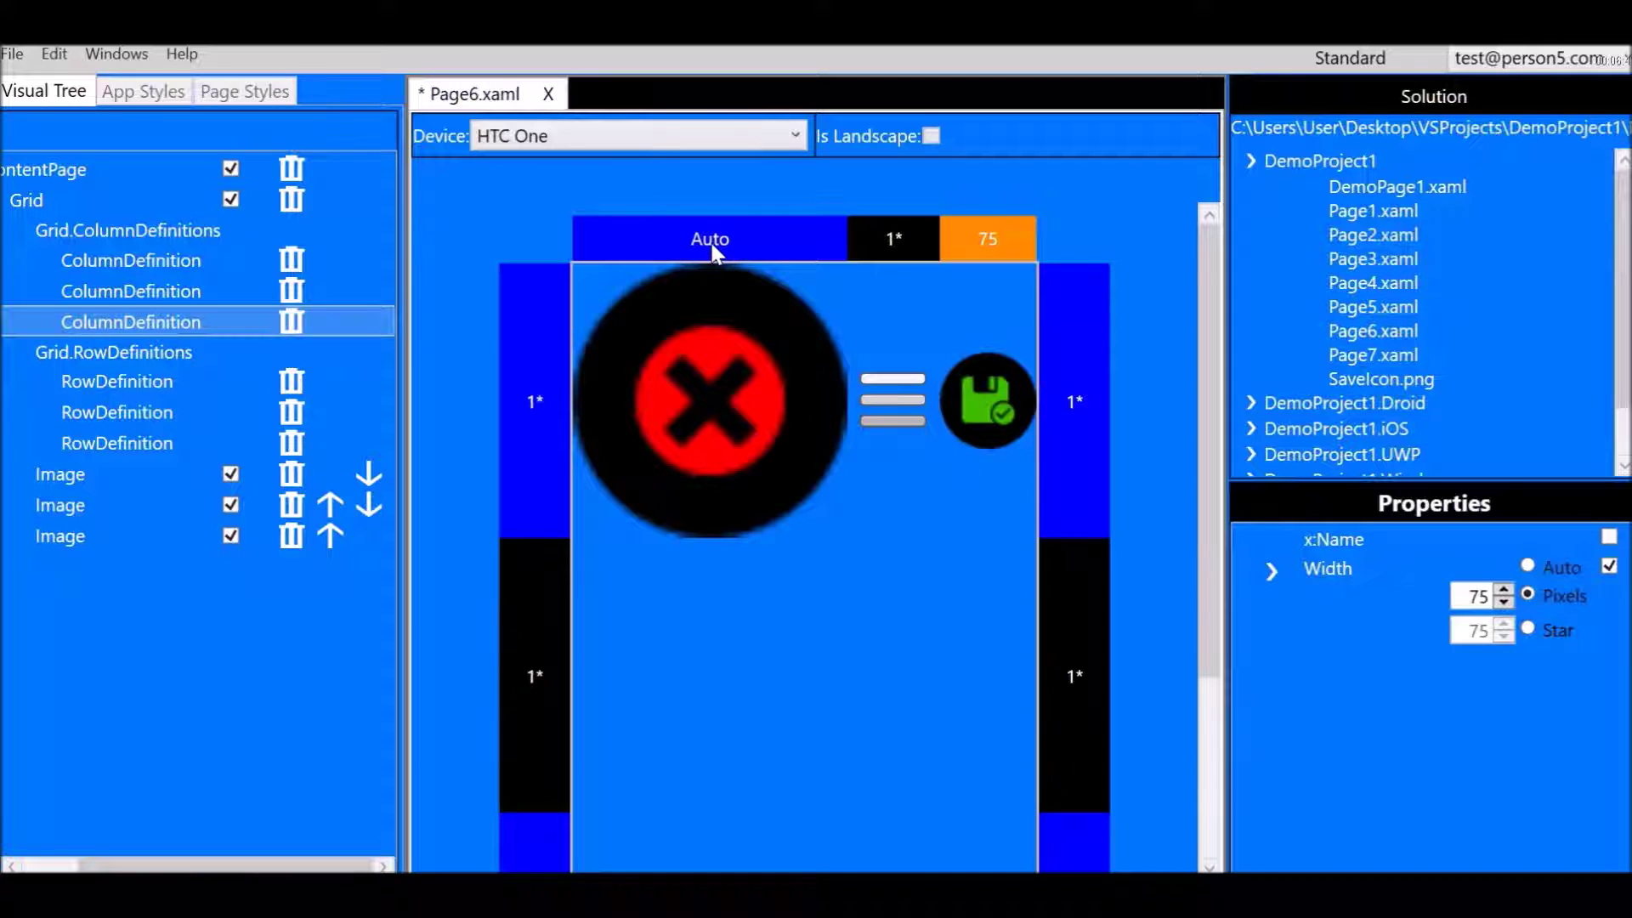
pyautogui.click(751, 318)
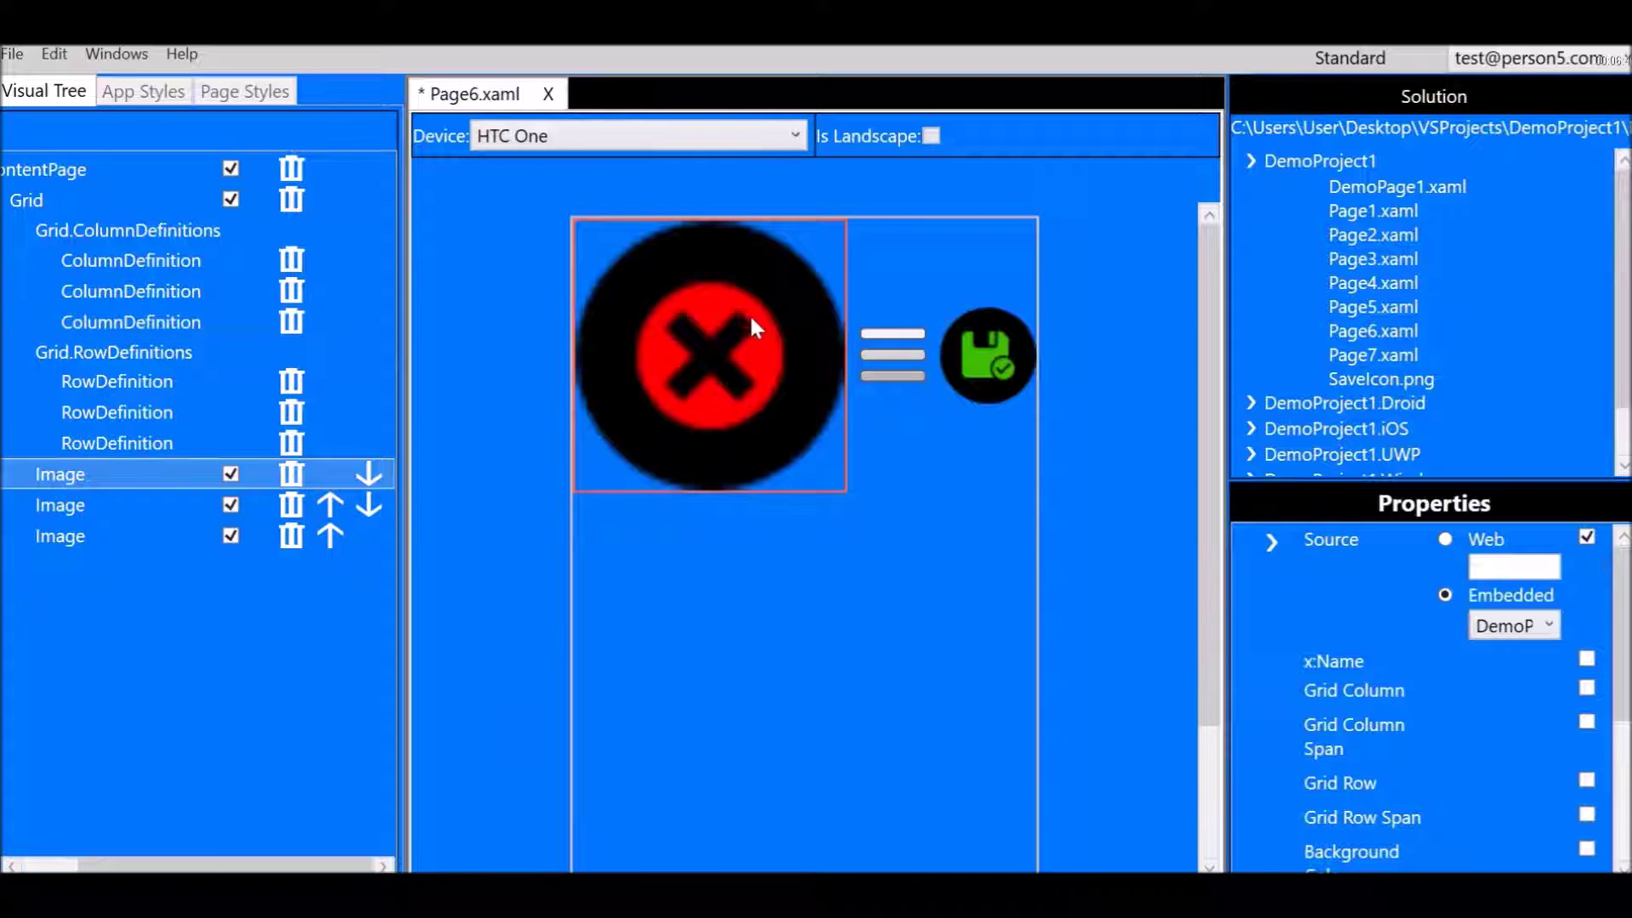
pyautogui.click(89, 202)
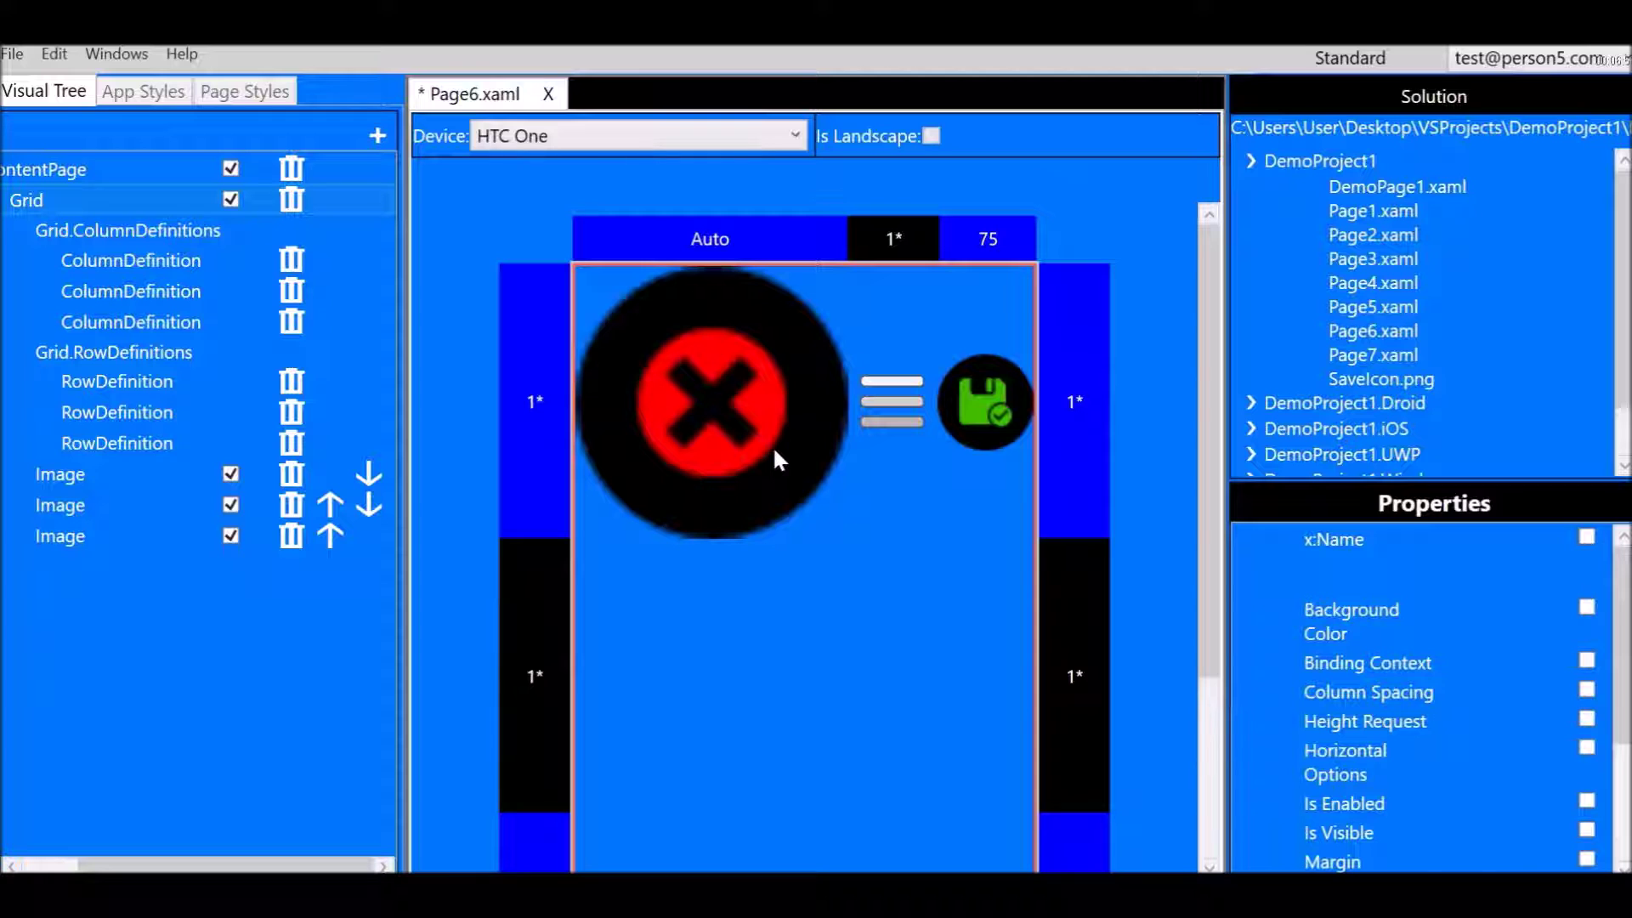
pyautogui.click(988, 241)
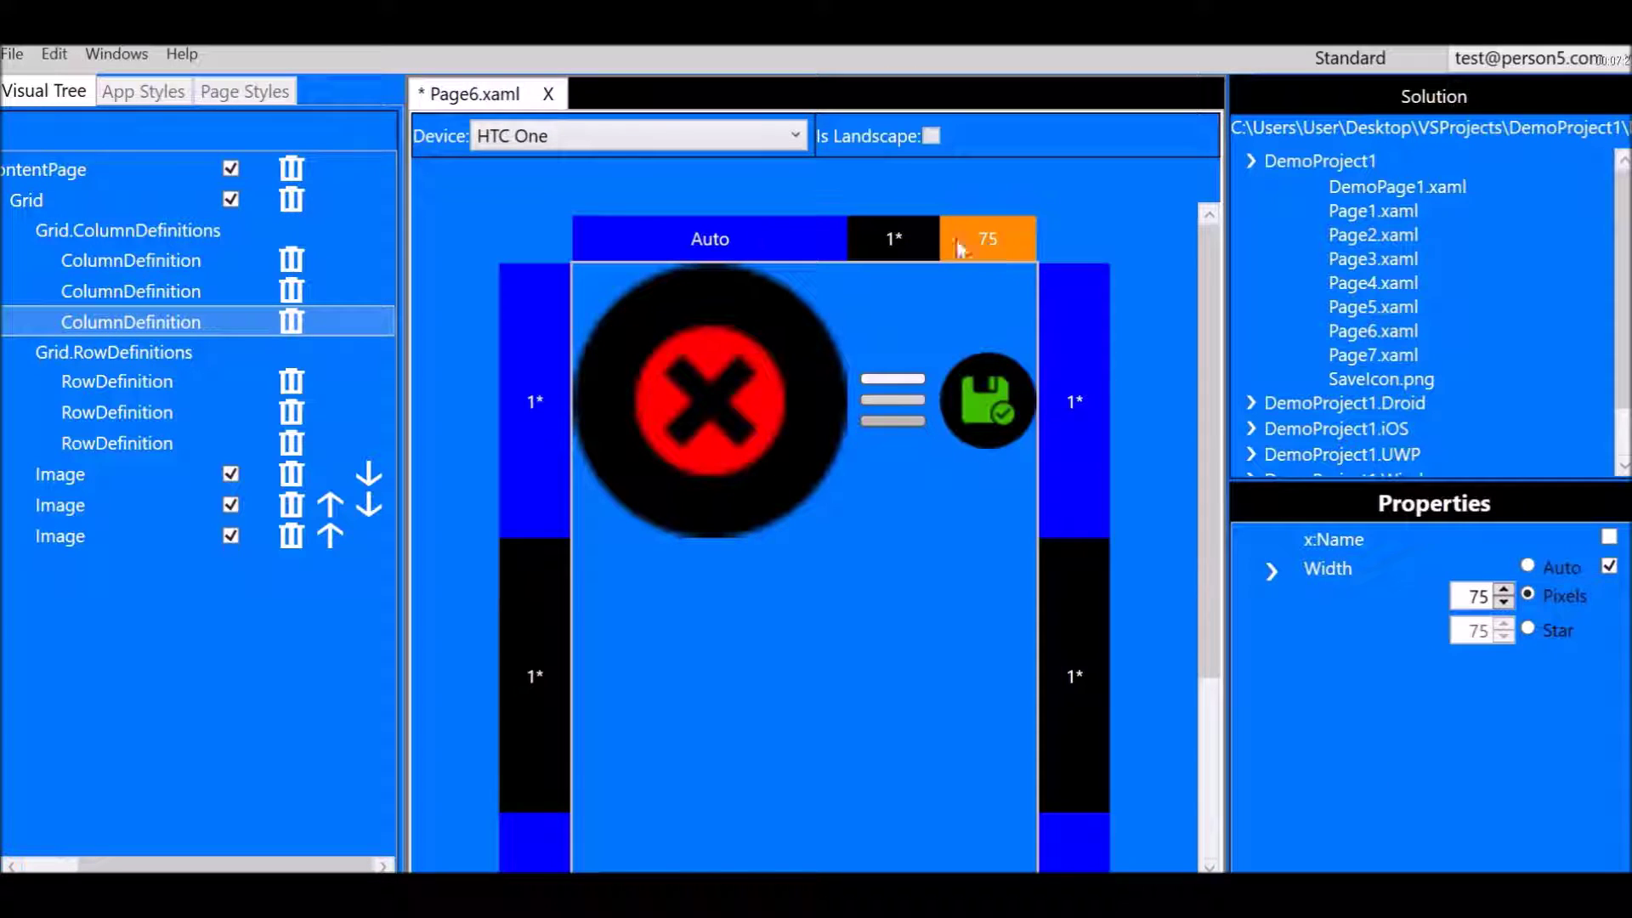
# Make the first grid column star-sized with a weight of 4*
pyautogui.click(716, 240)
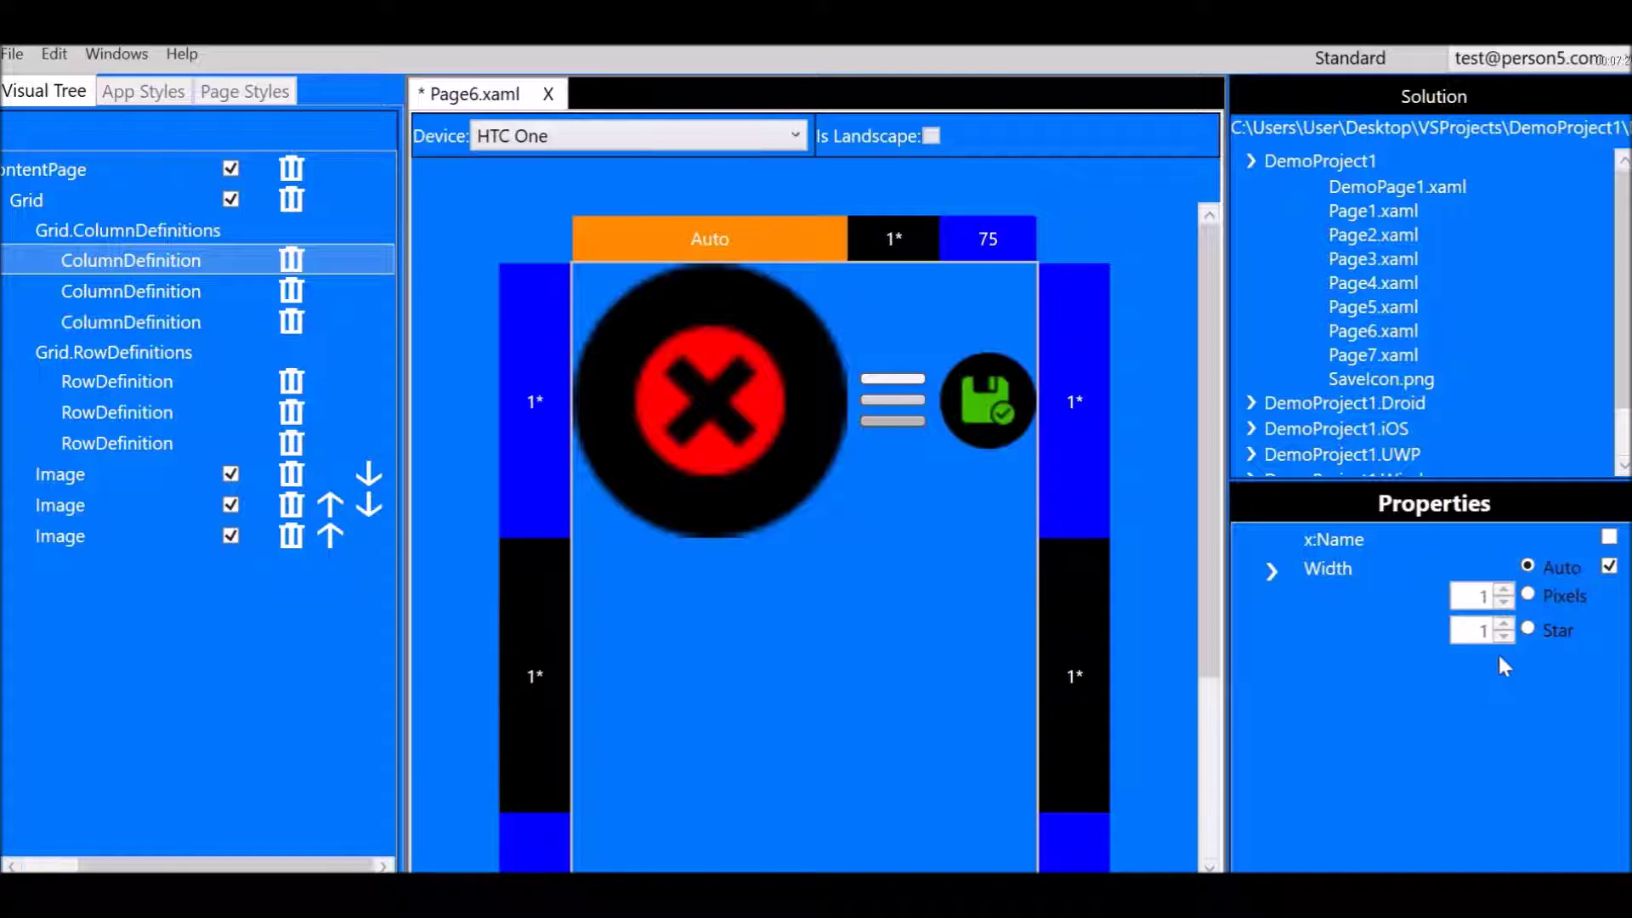
pyautogui.click(1528, 627)
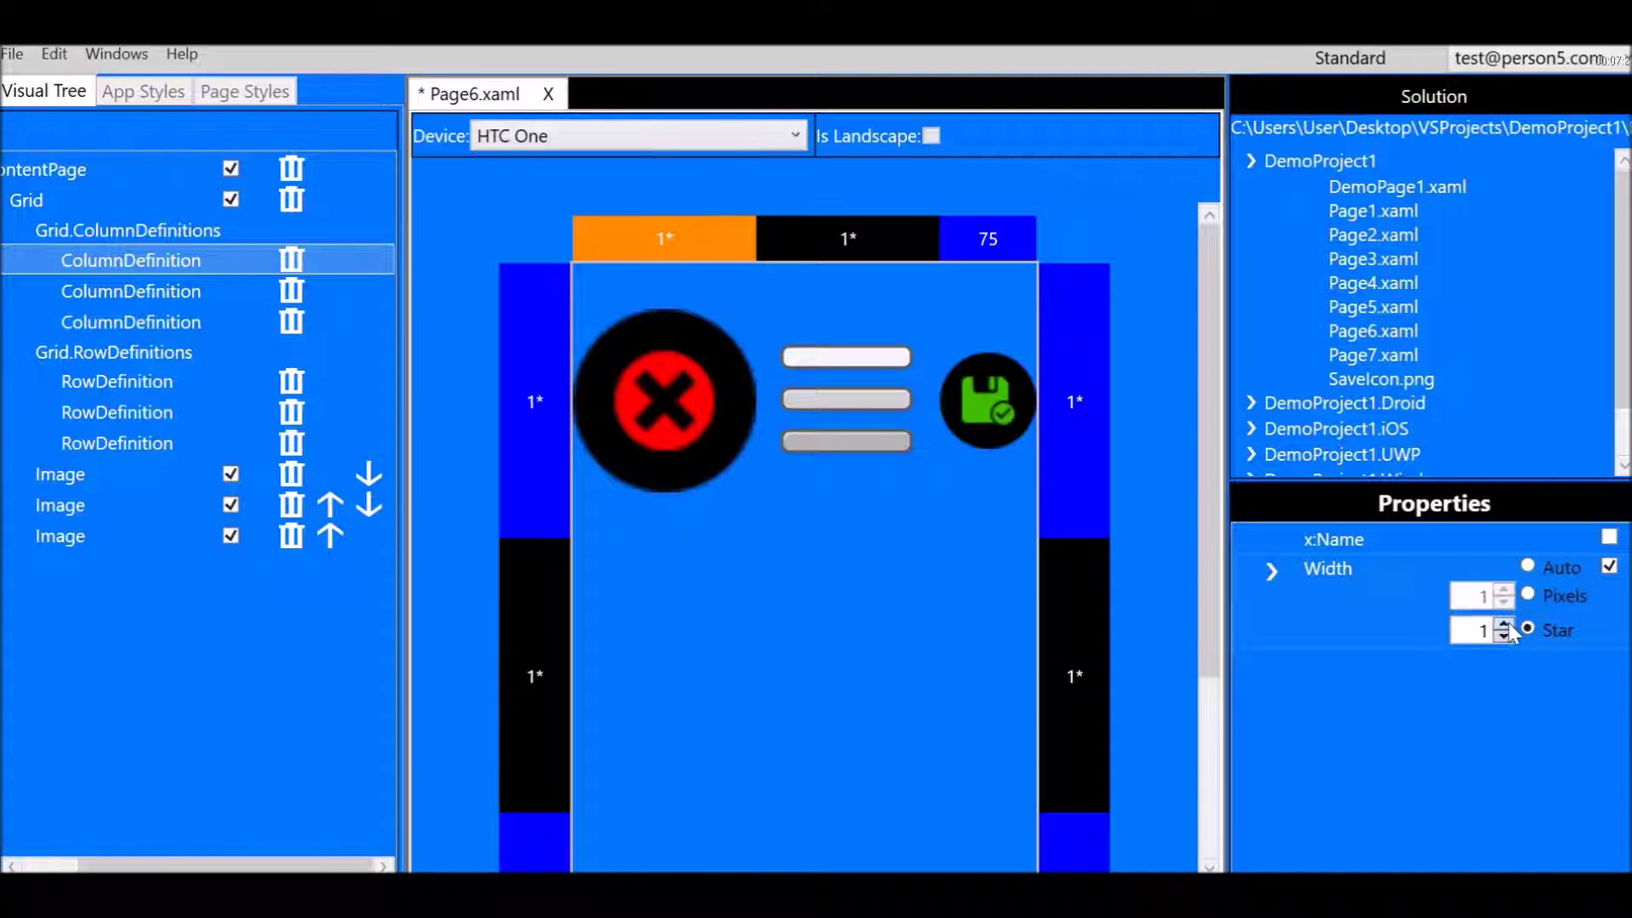
pyautogui.click(1504, 625)
pyautogui.click(1504, 625)
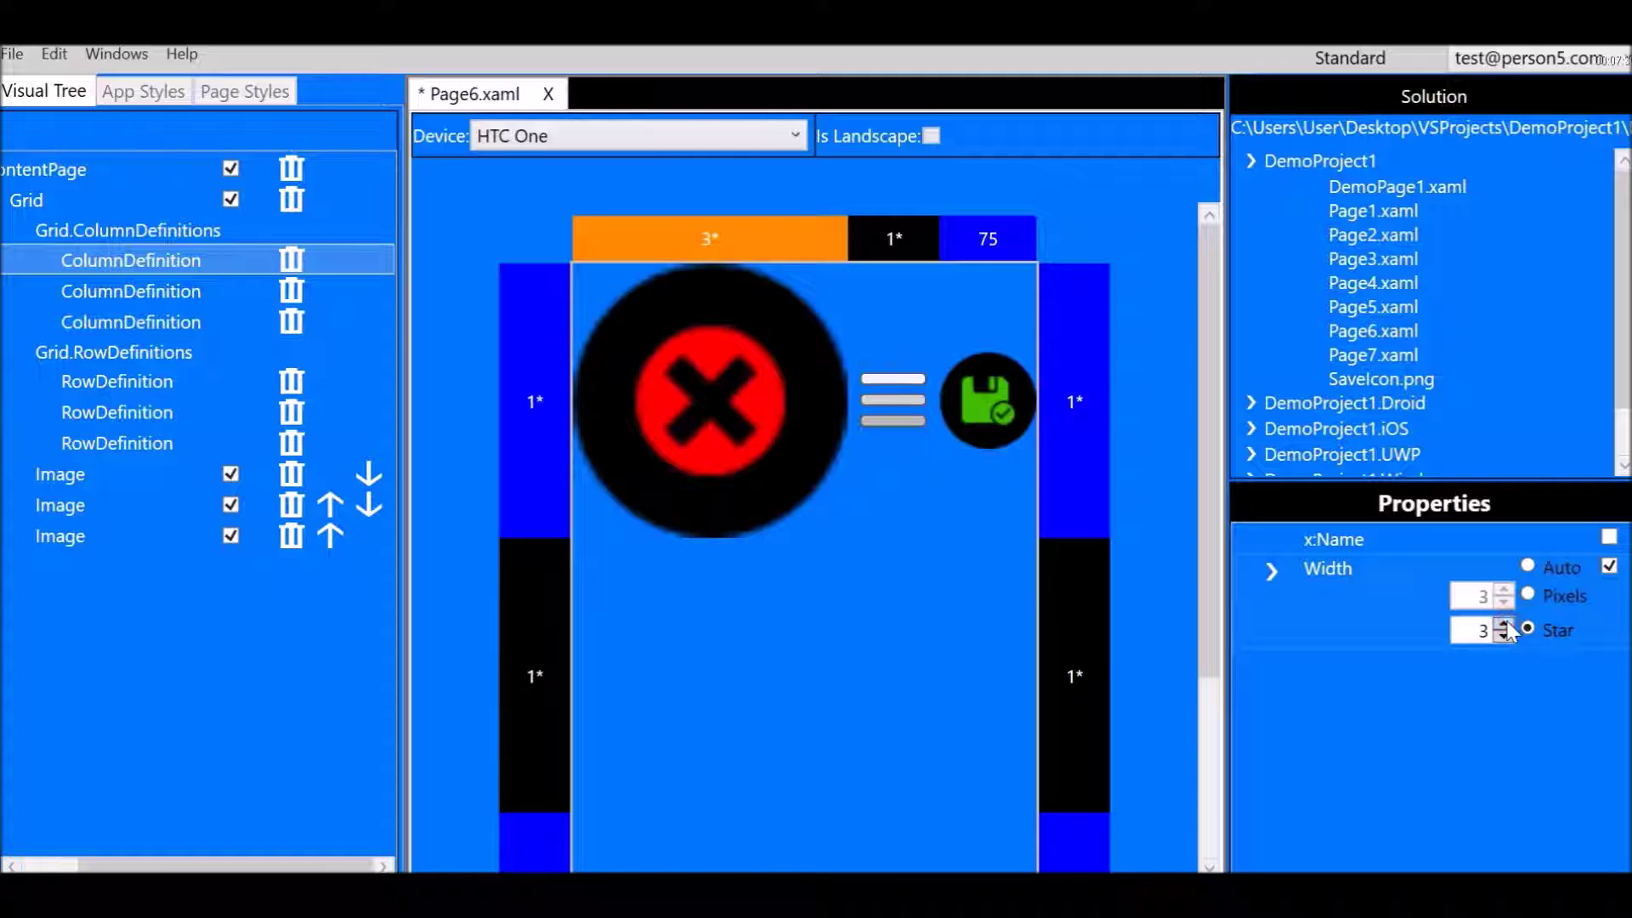
pyautogui.click(1504, 625)
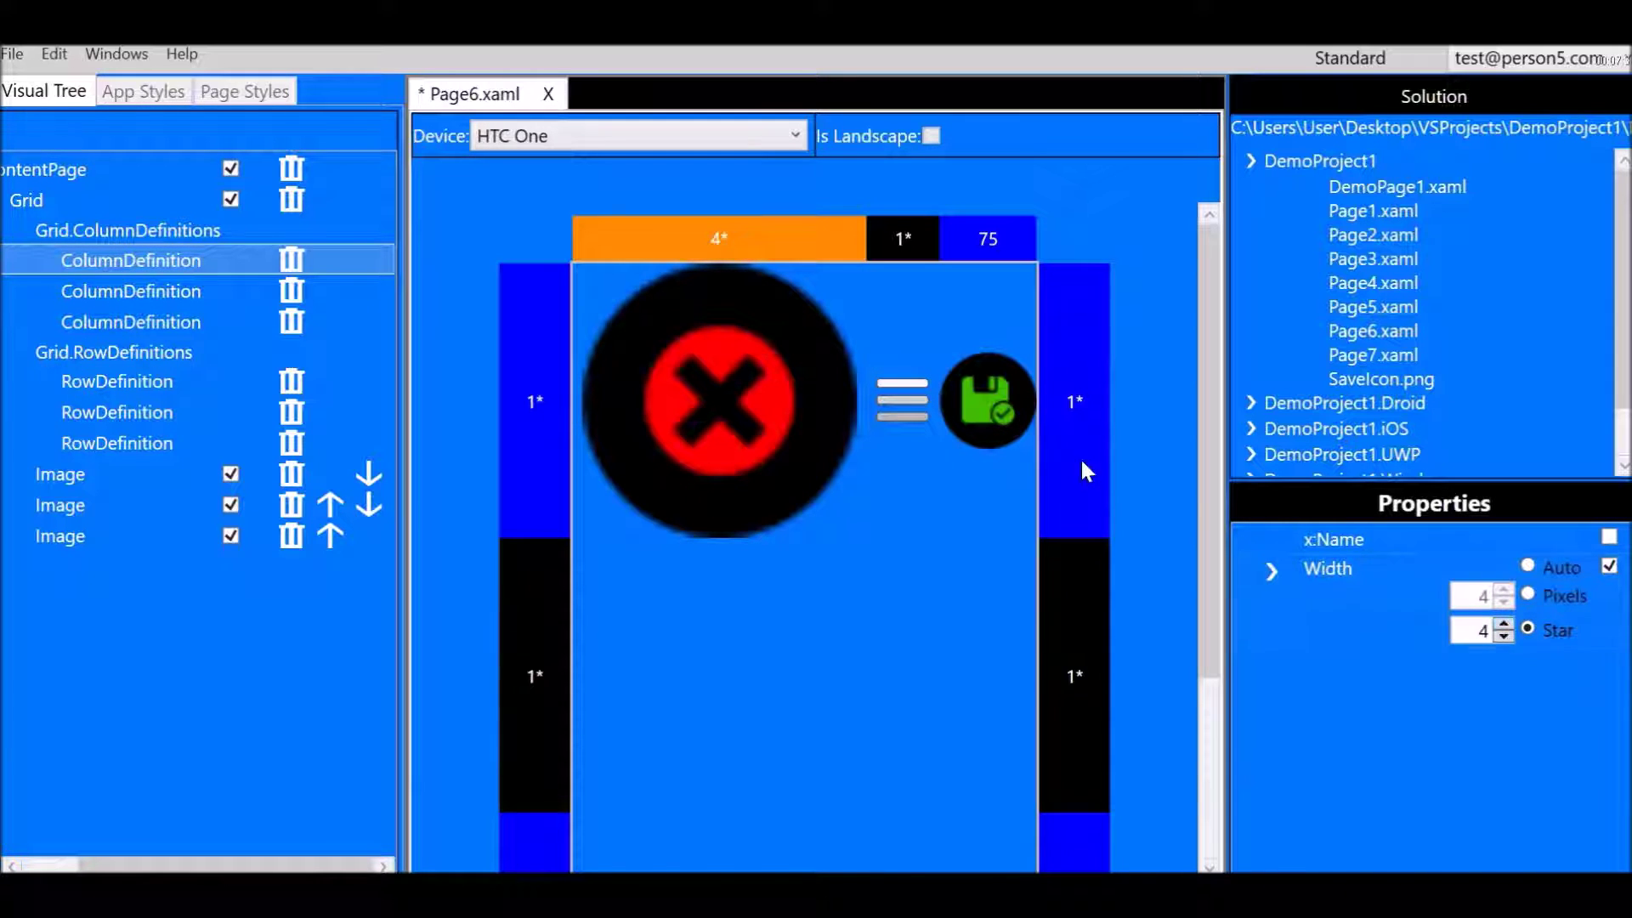
# Switch the third column from 75 pixels to star sizing at 1*
pyautogui.click(986, 238)
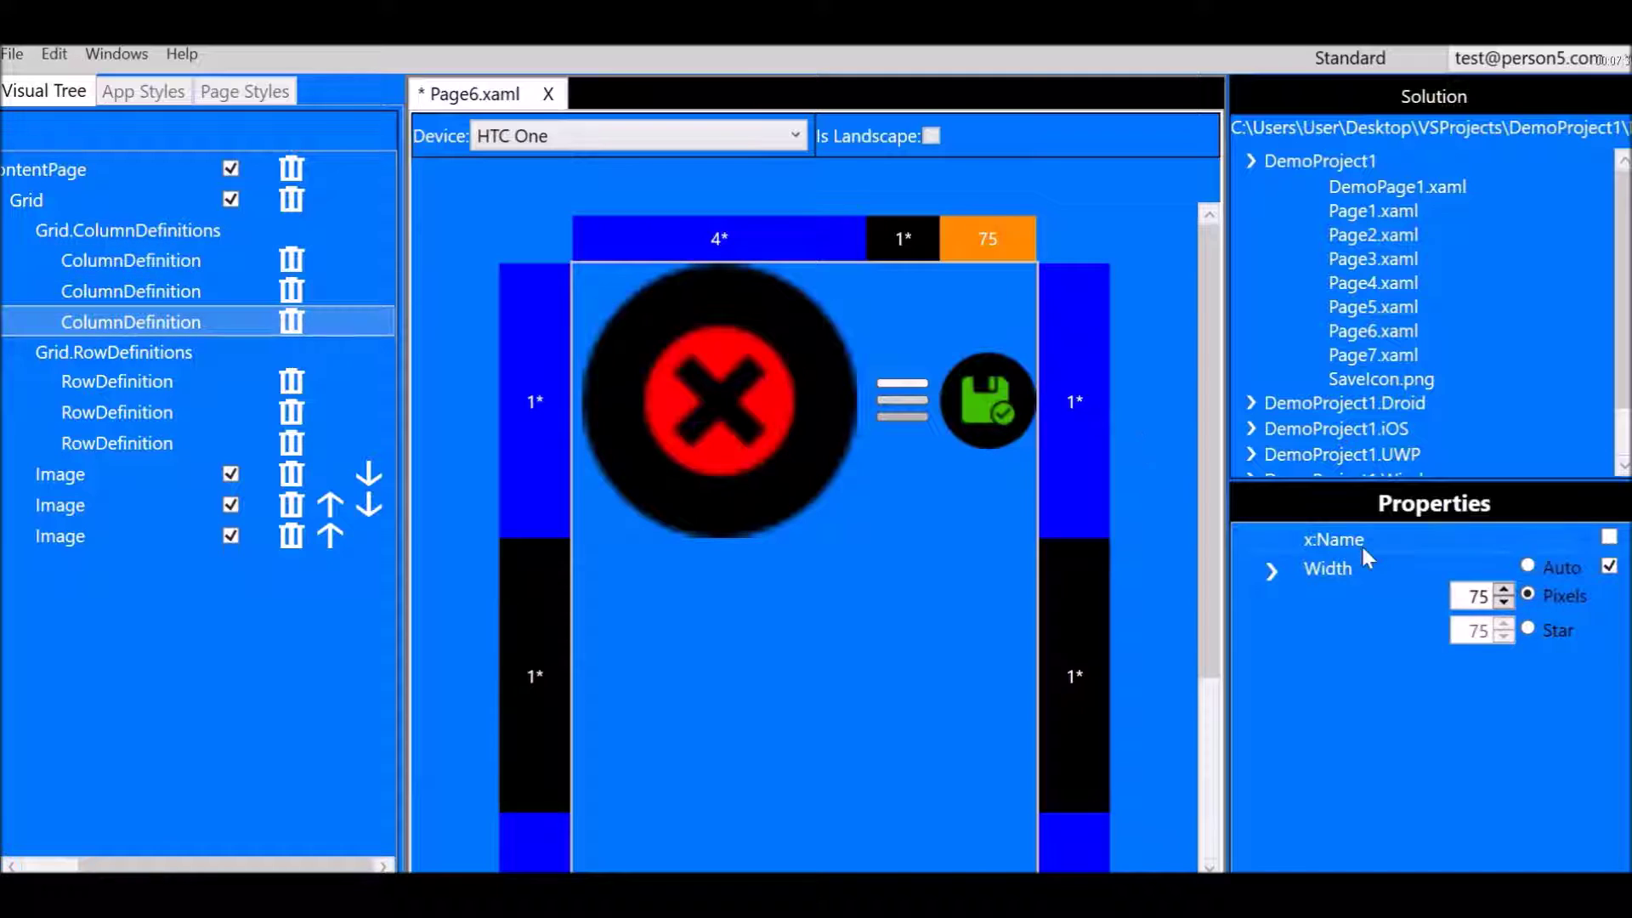
pyautogui.click(1527, 629)
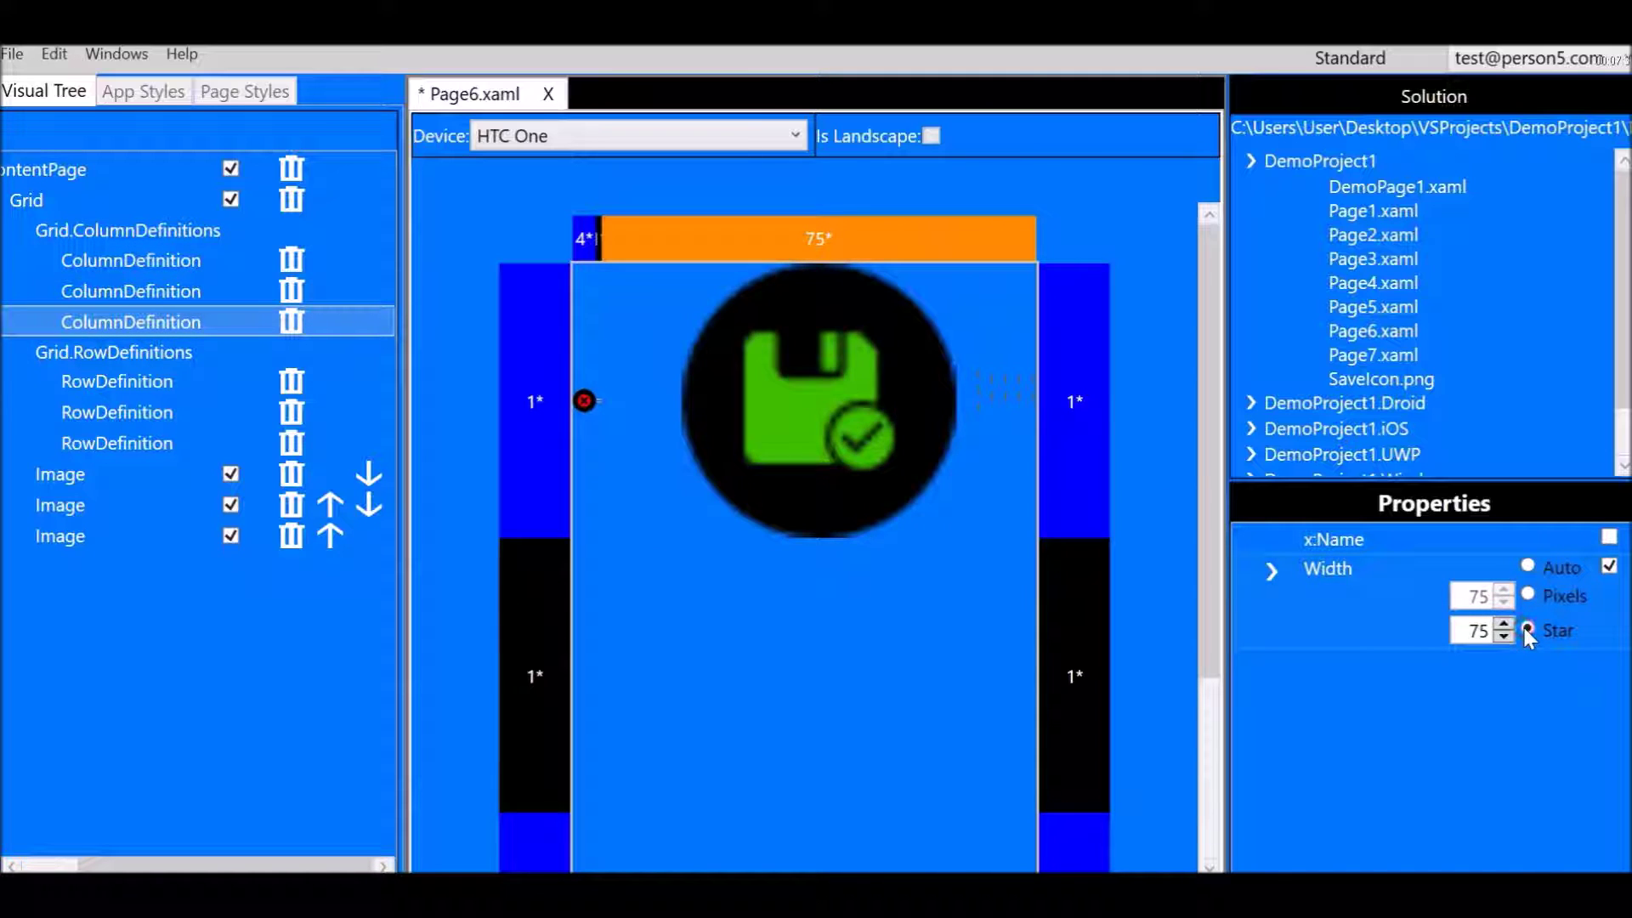
pyautogui.doubleClick(1473, 630)
pyautogui.write('1')
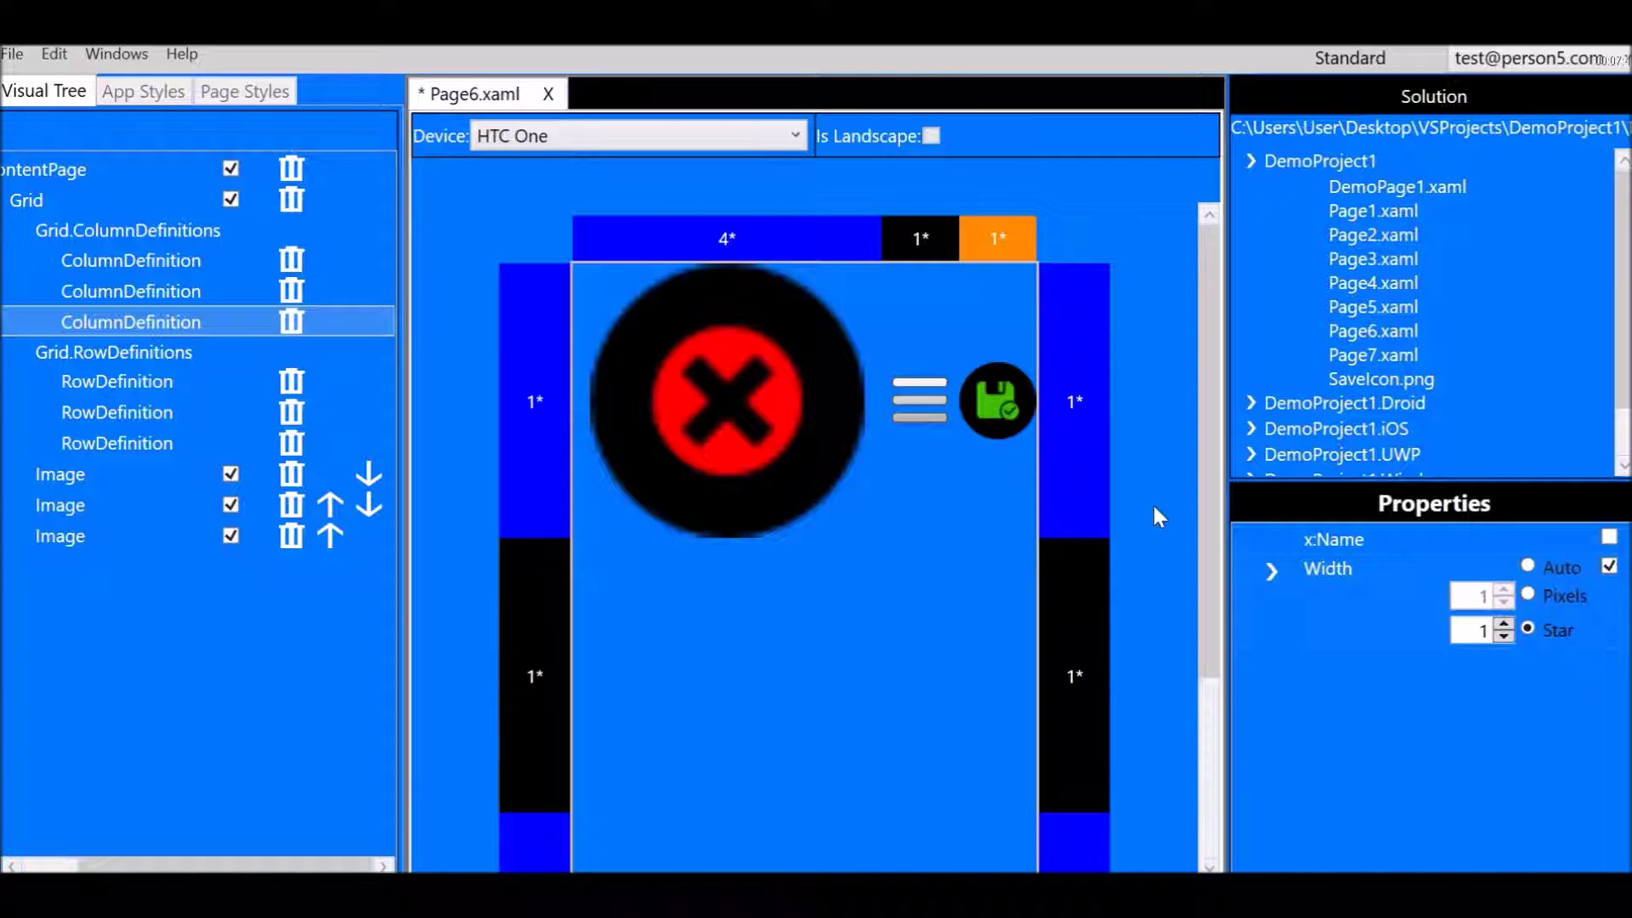
# Raise the first column's star width to 8*, then bring it back down to 1*
pyautogui.click(739, 241)
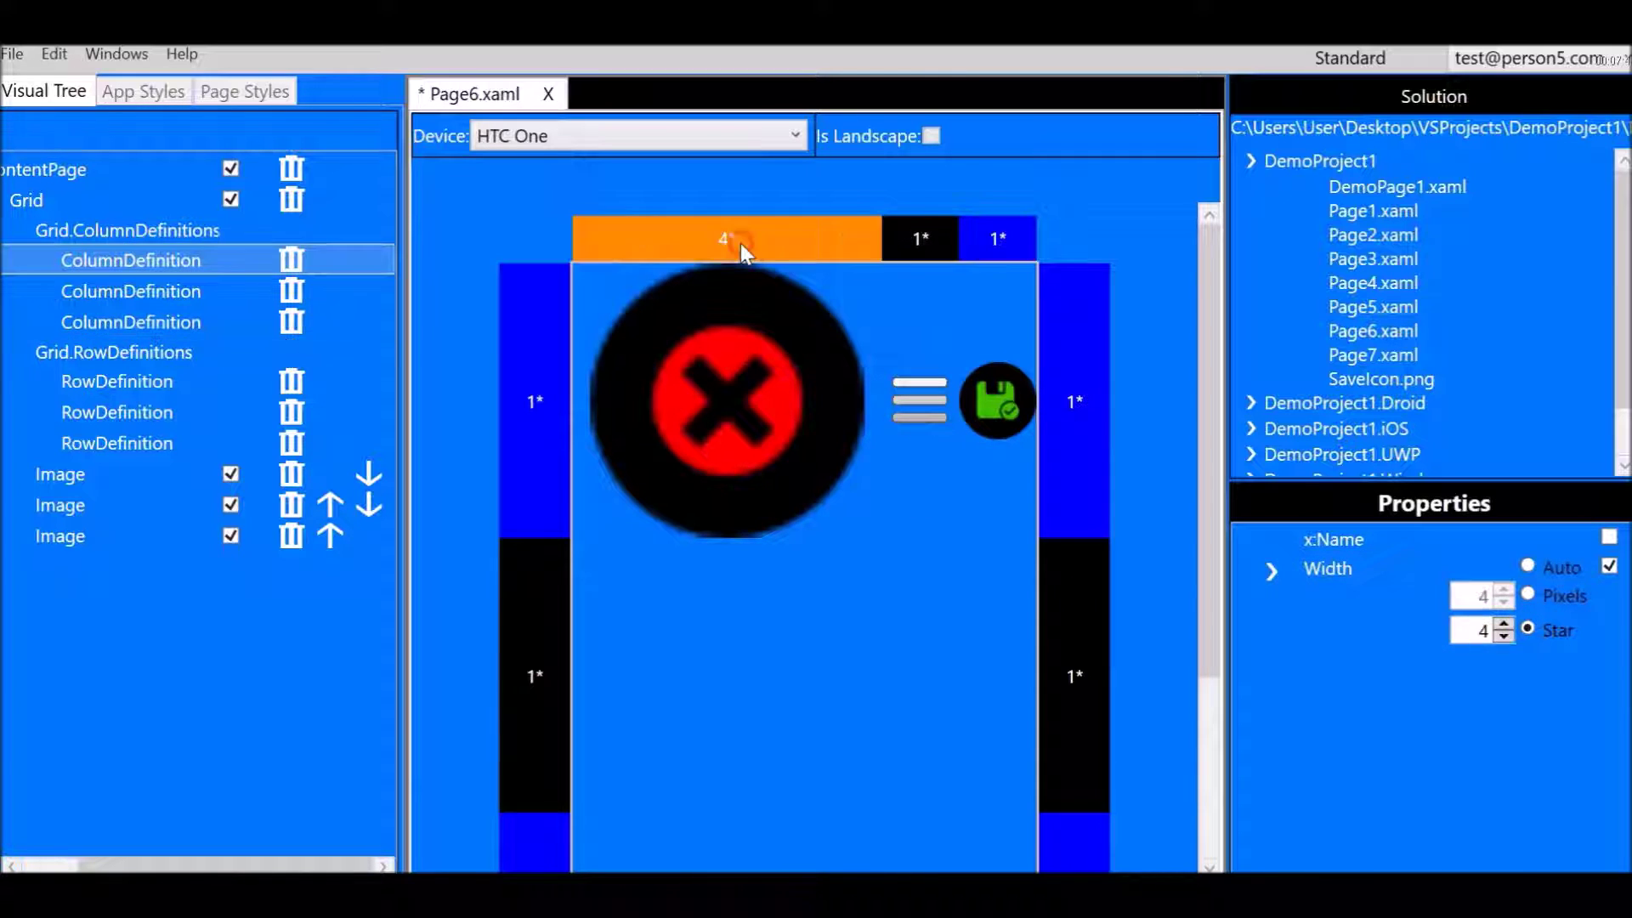
pyautogui.click(1508, 628)
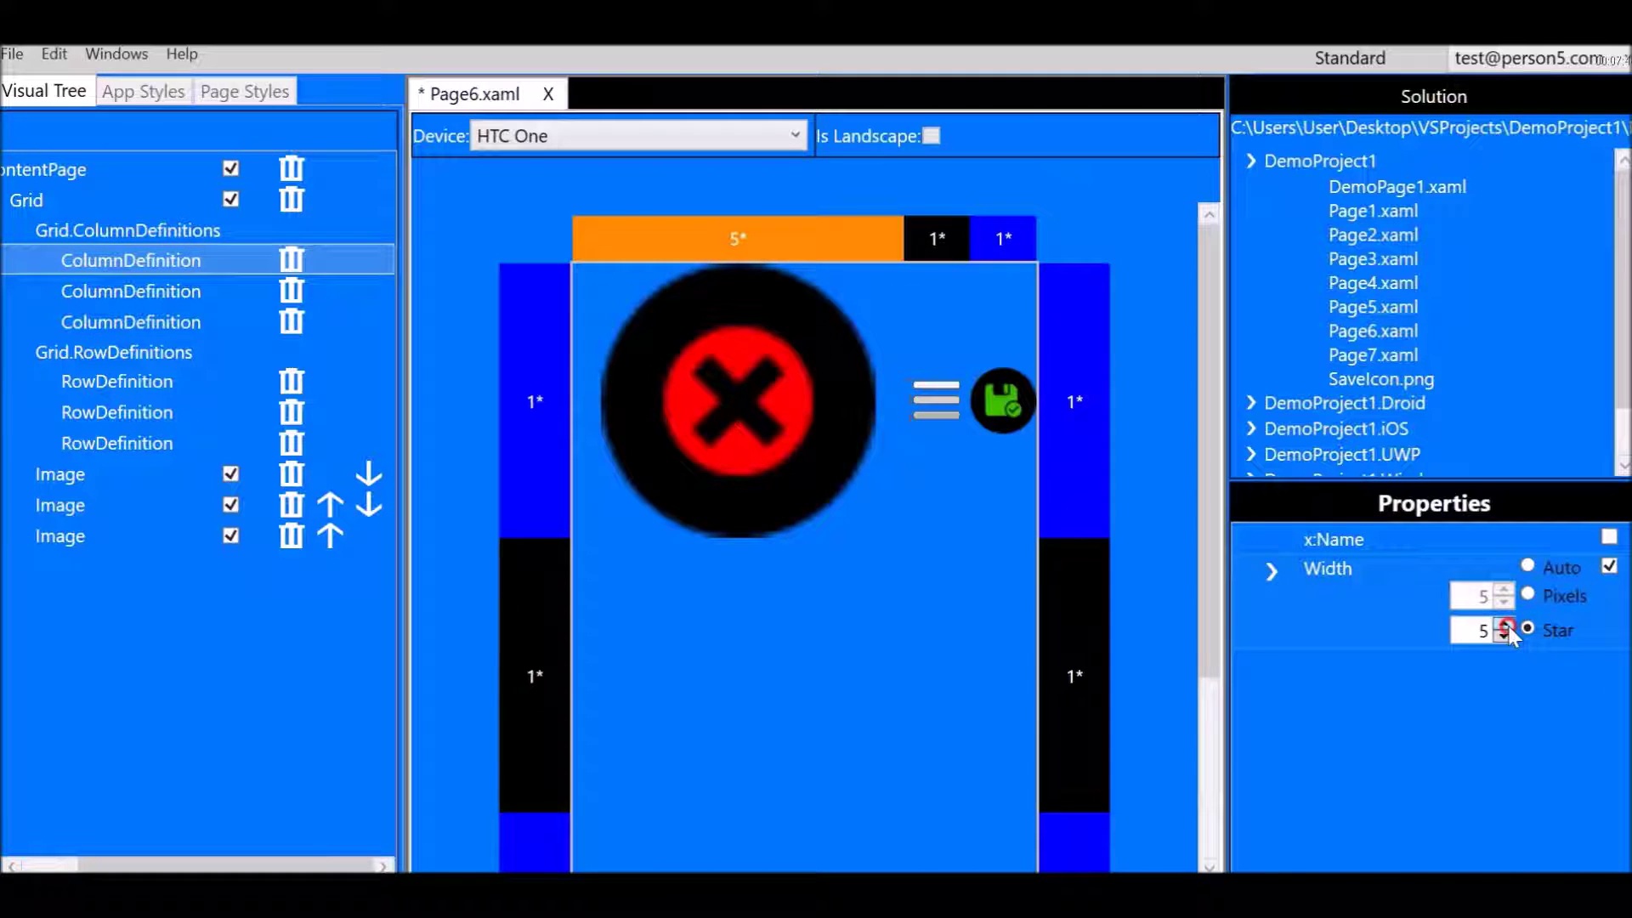
pyautogui.click(1508, 626)
pyautogui.click(1508, 626)
pyautogui.click(1508, 626)
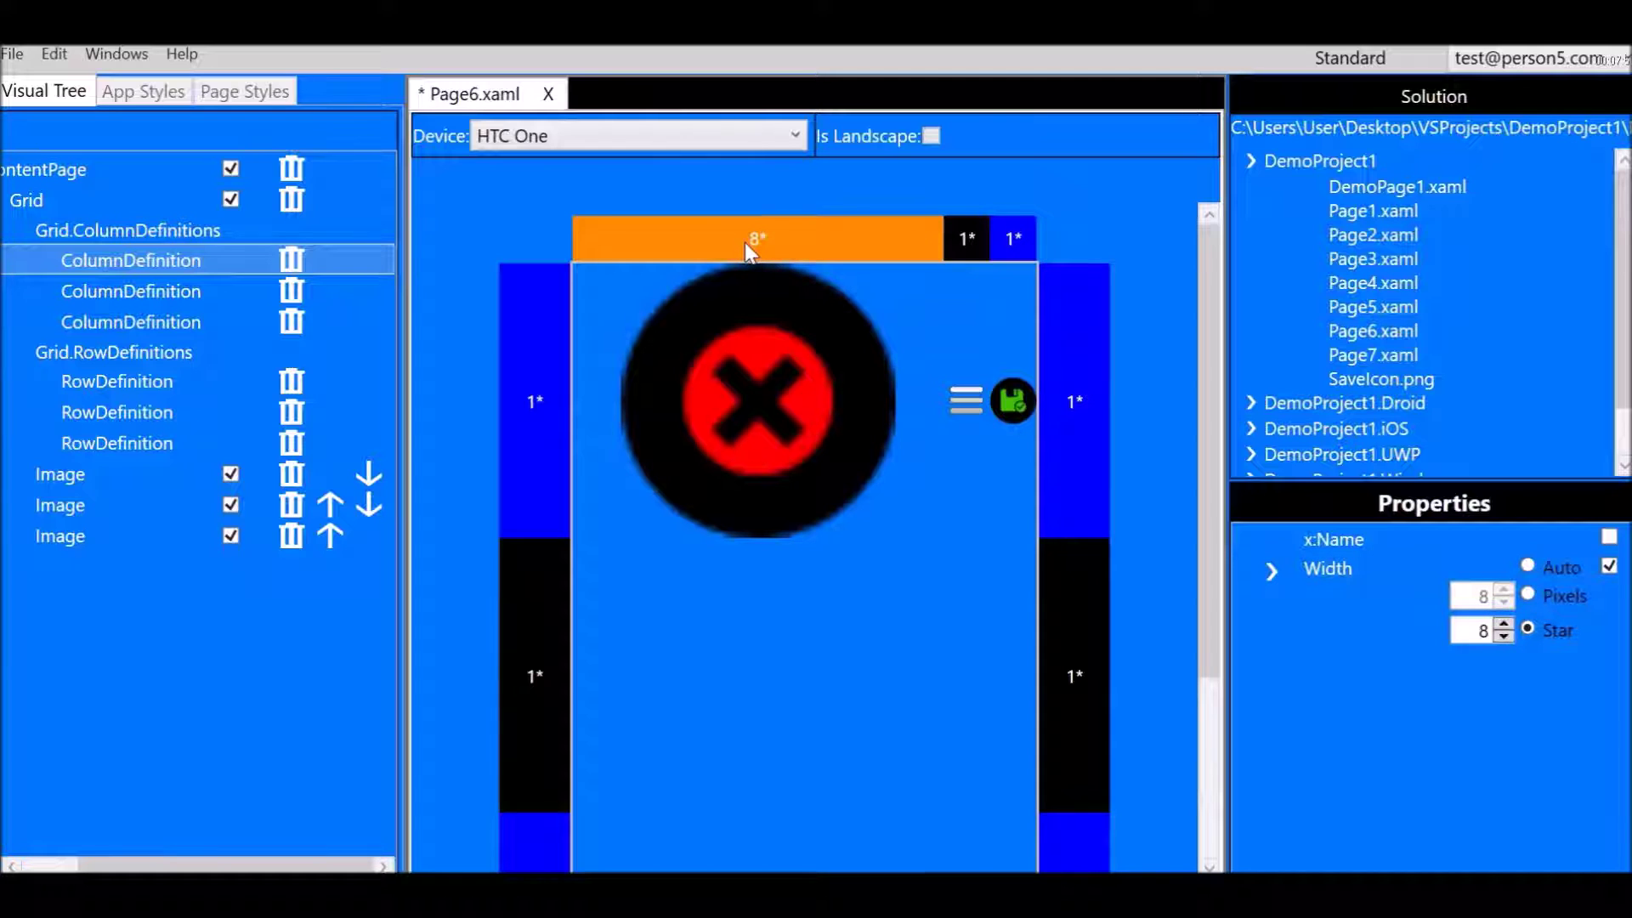
pyautogui.click(1496, 633)
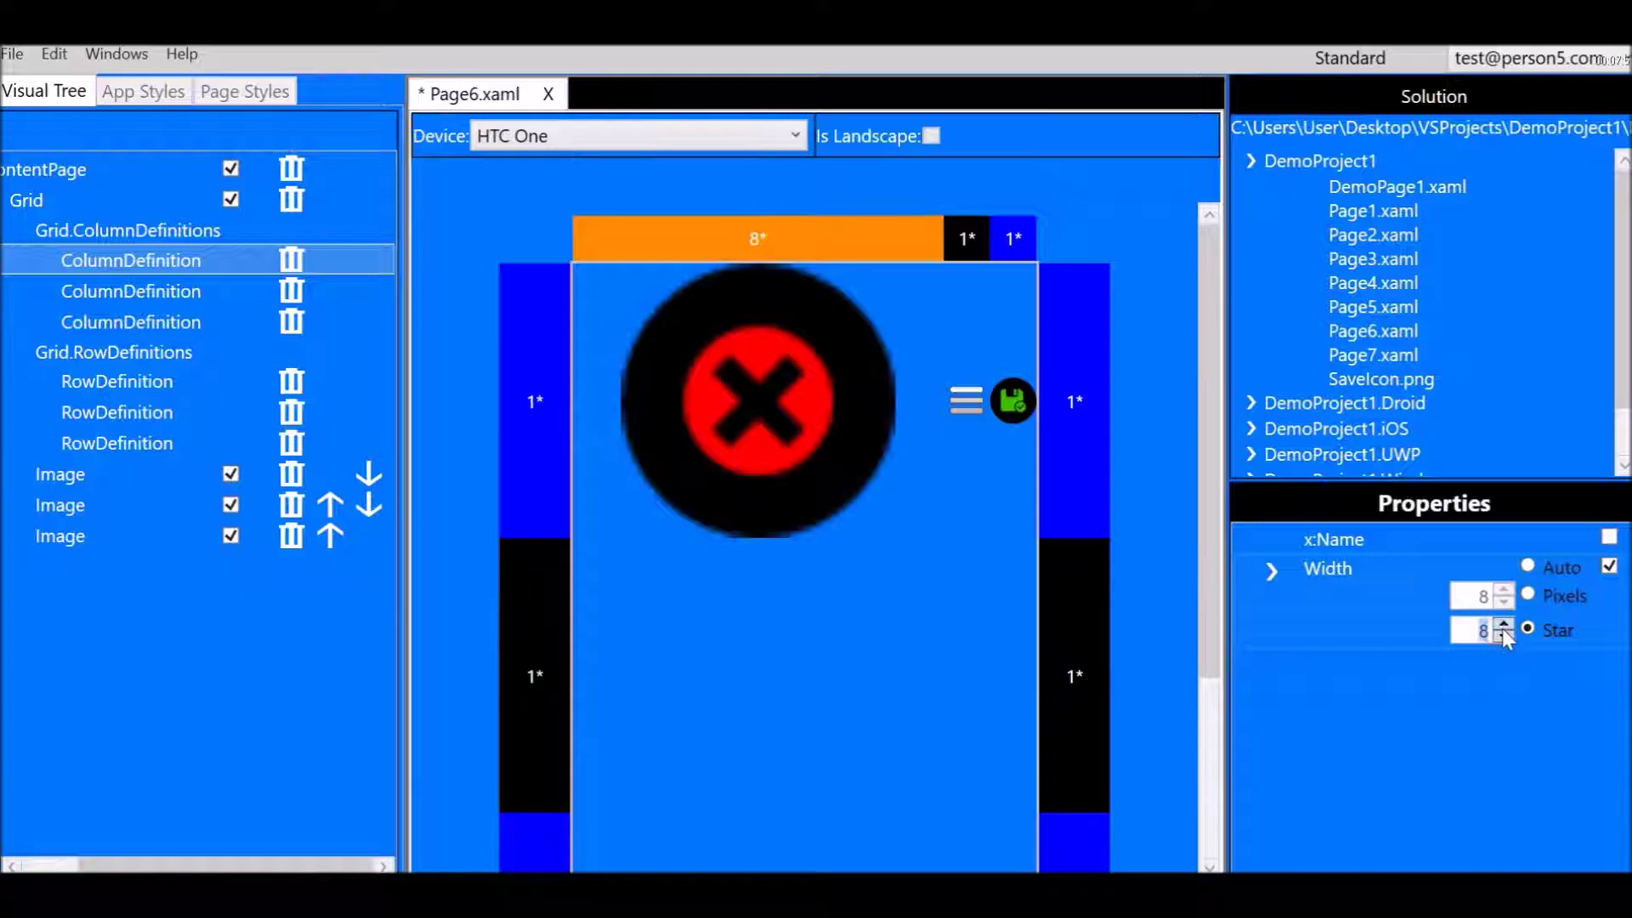
pyautogui.click(1504, 636)
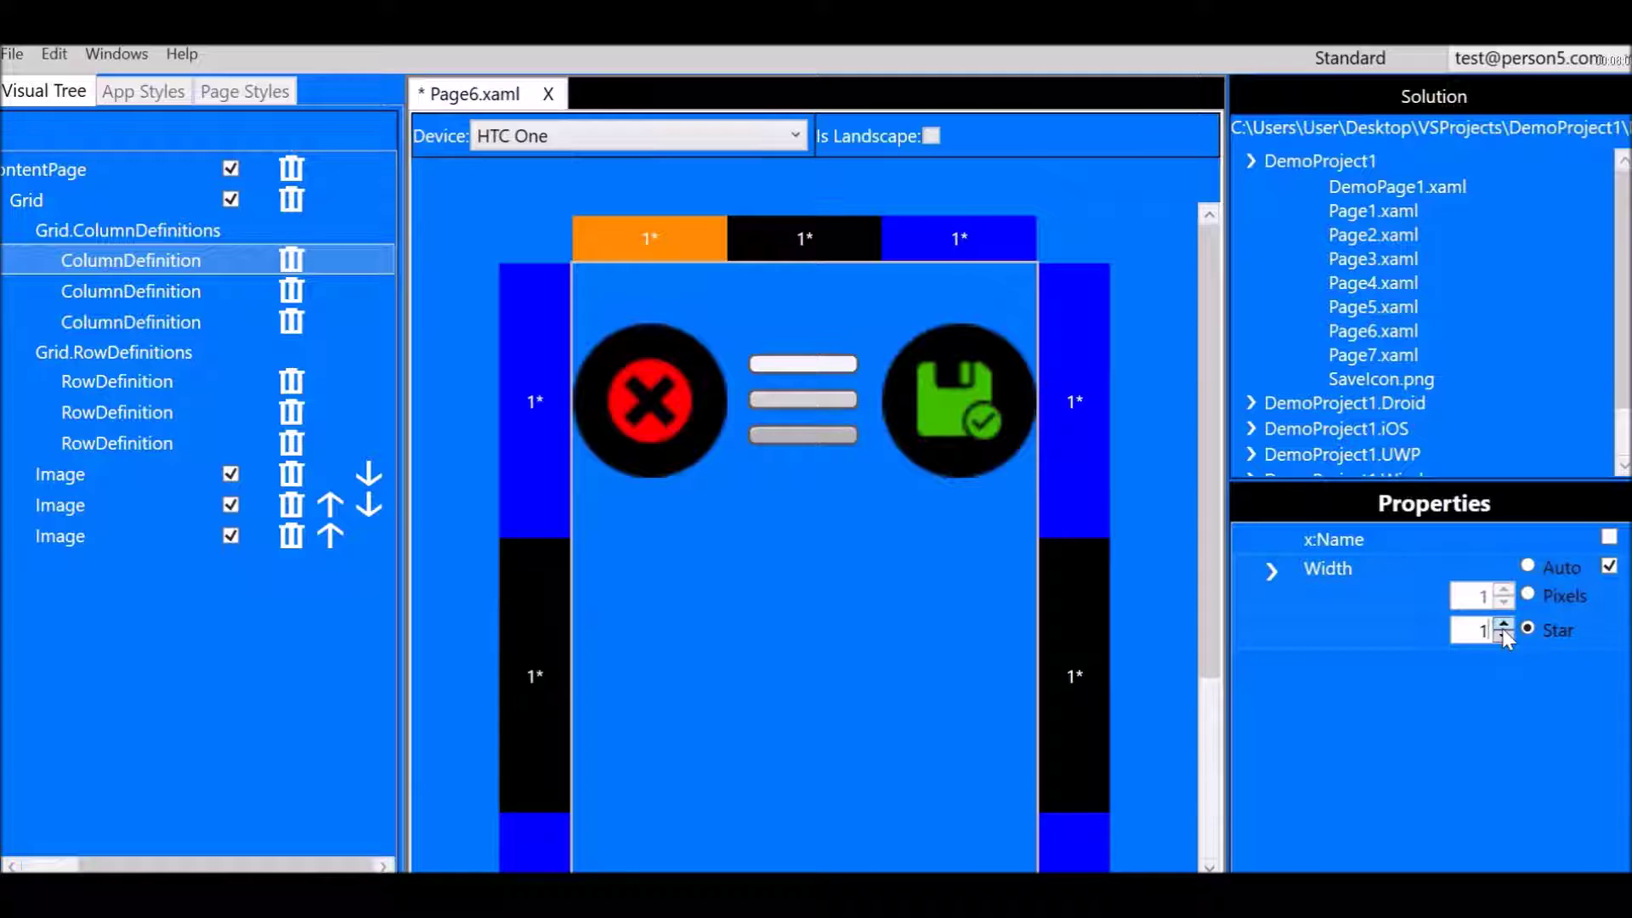
# Make the middle column 2* and give the first column a fixed 40-pixel width
pyautogui.click(795, 239)
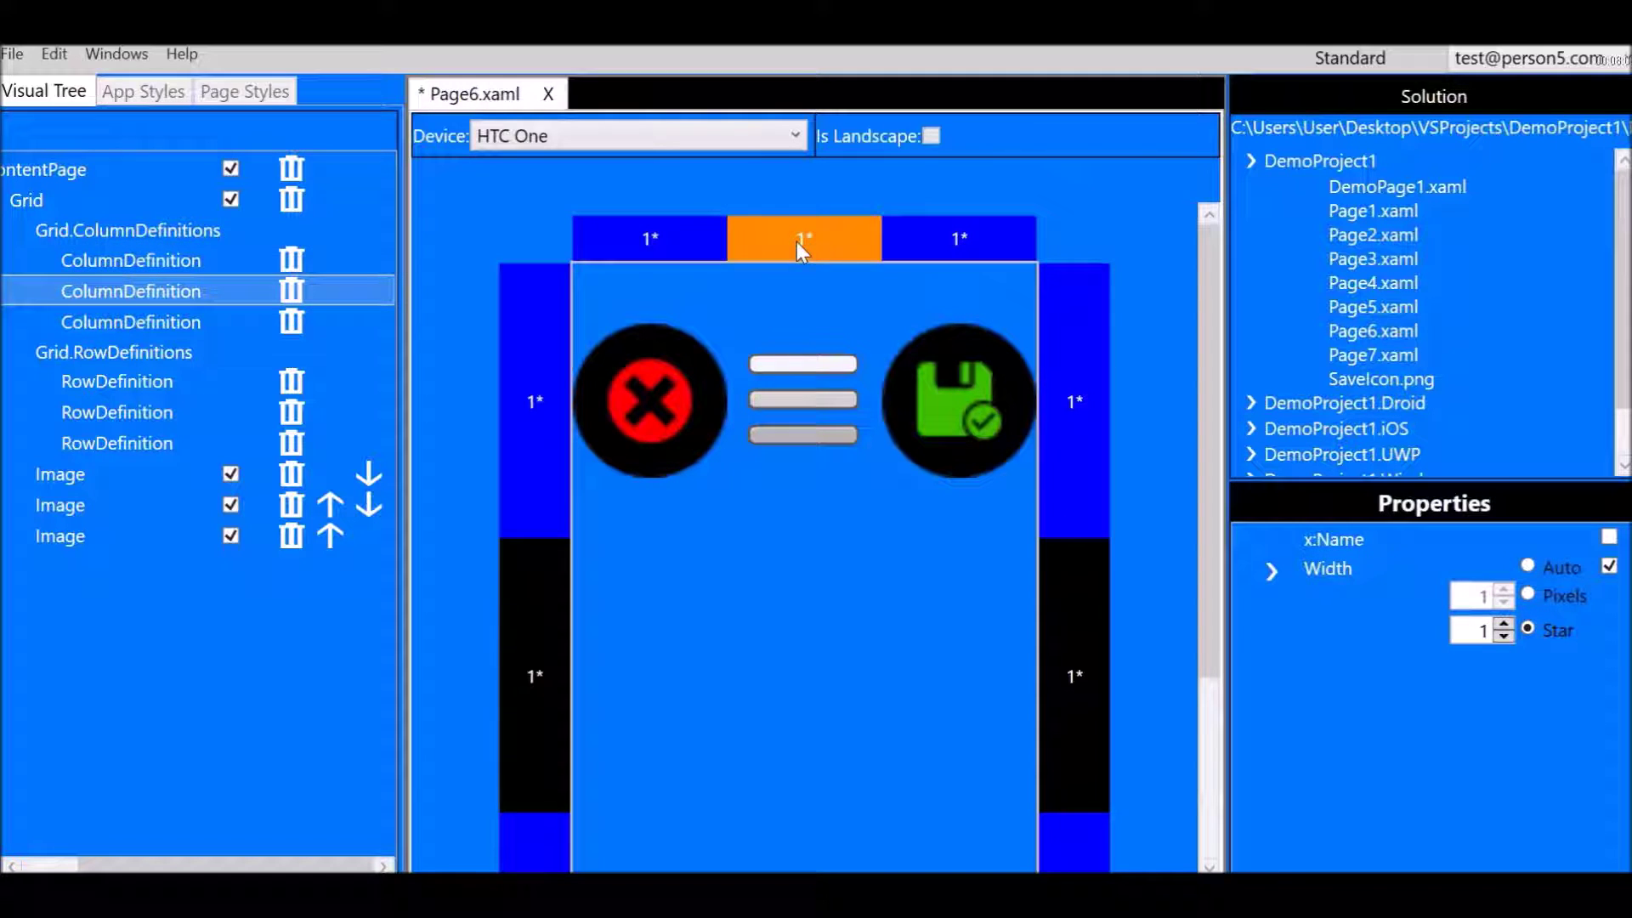
pyautogui.click(1505, 625)
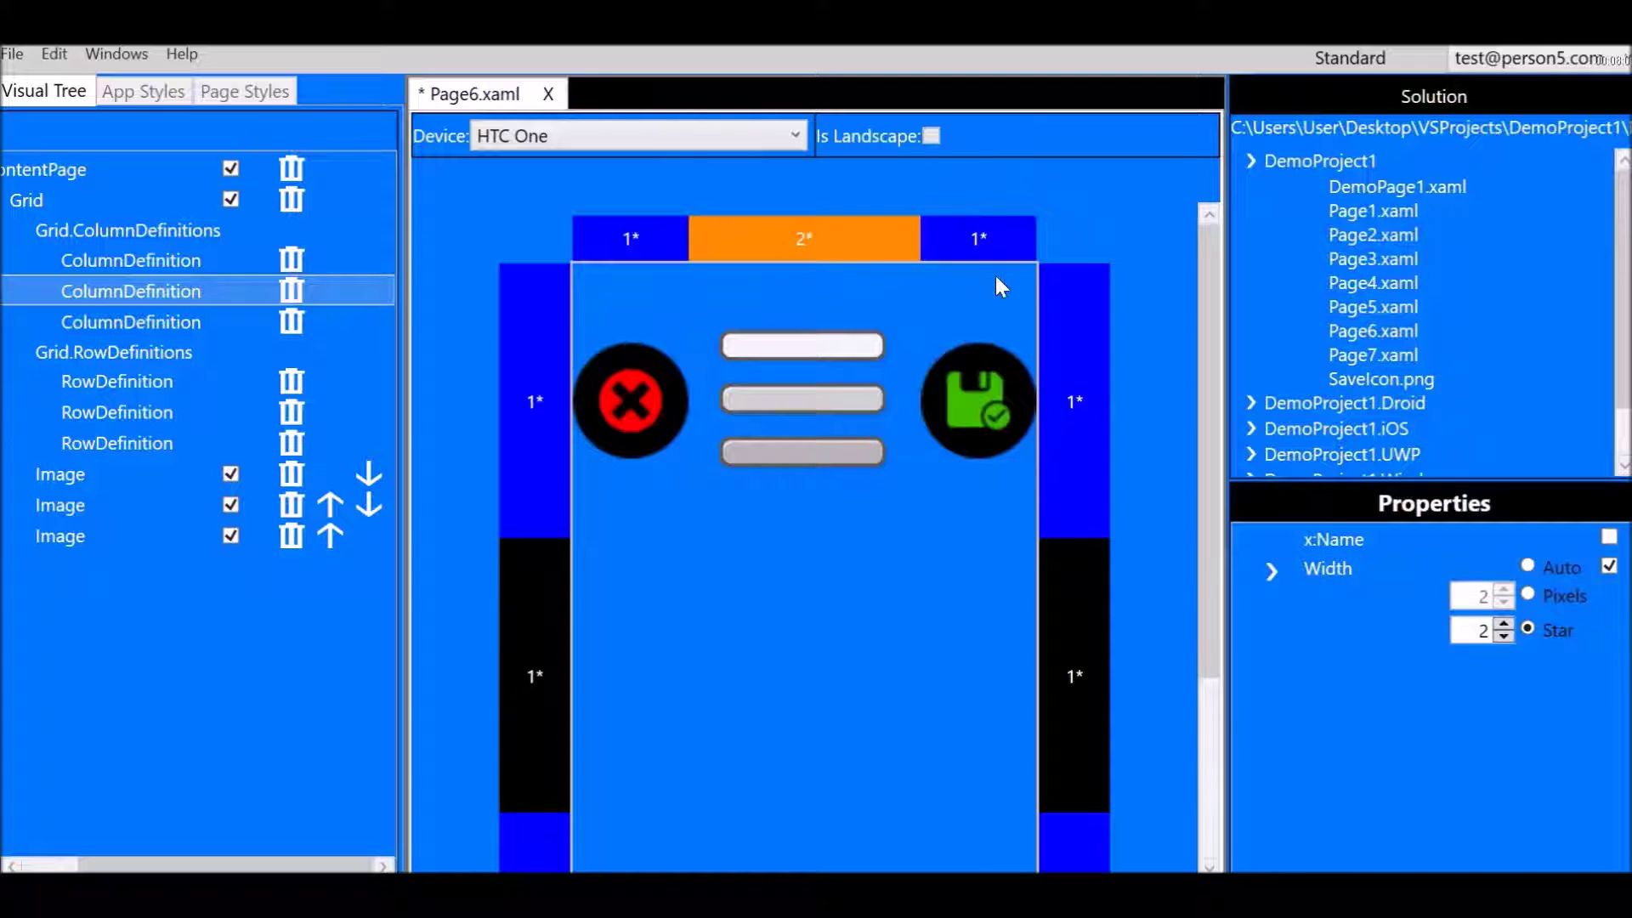
pyautogui.click(600, 233)
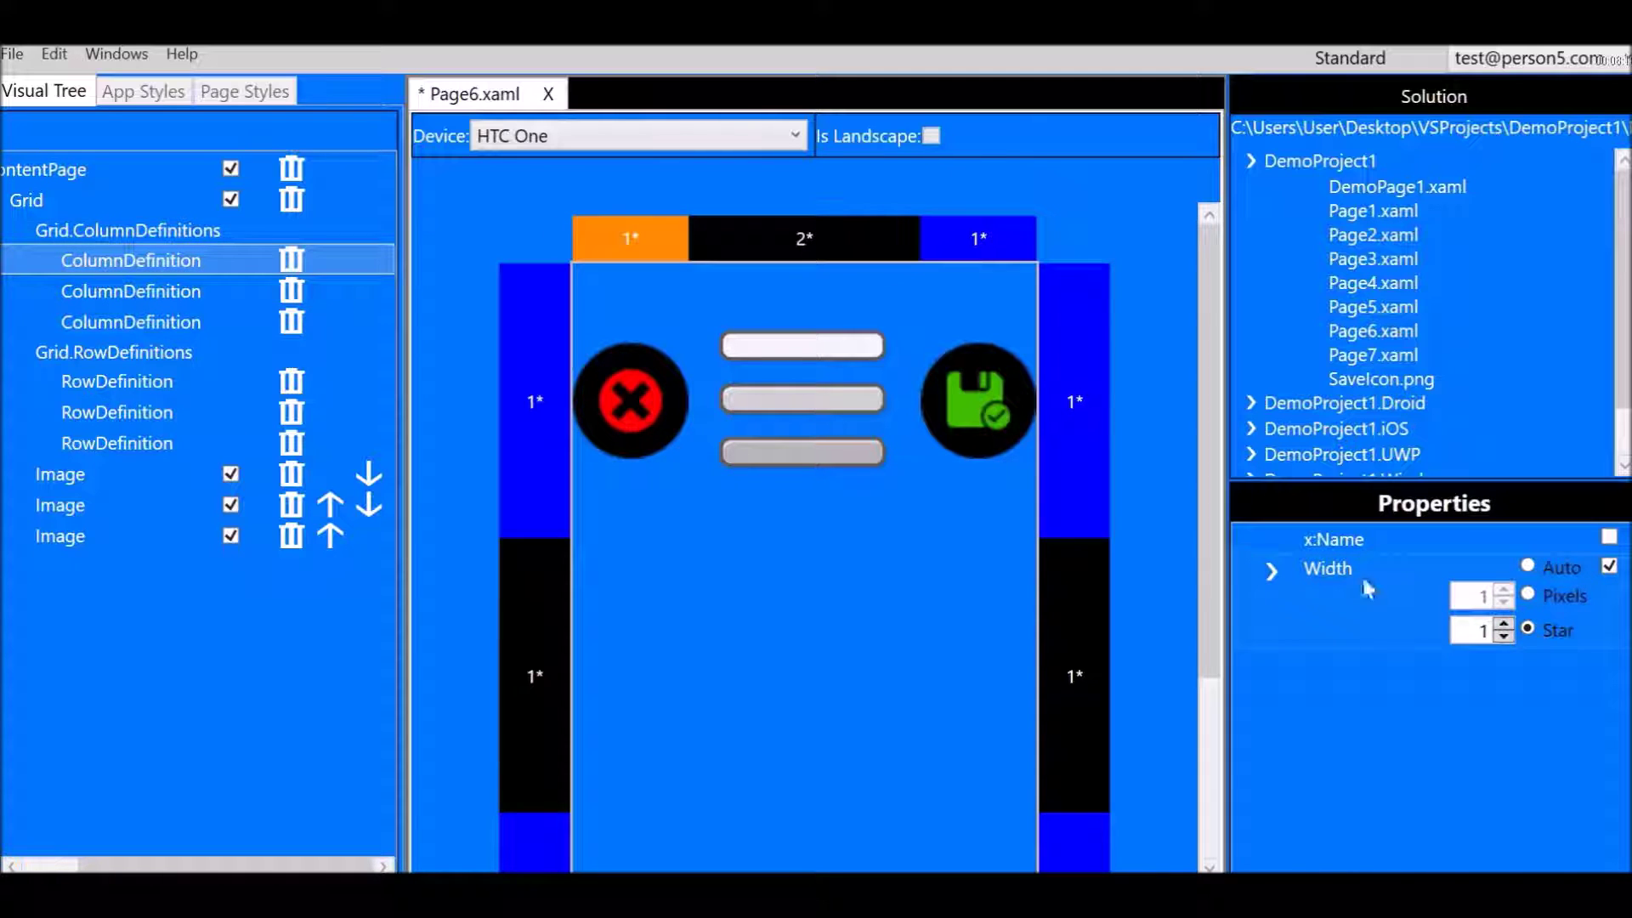
pyautogui.click(1529, 595)
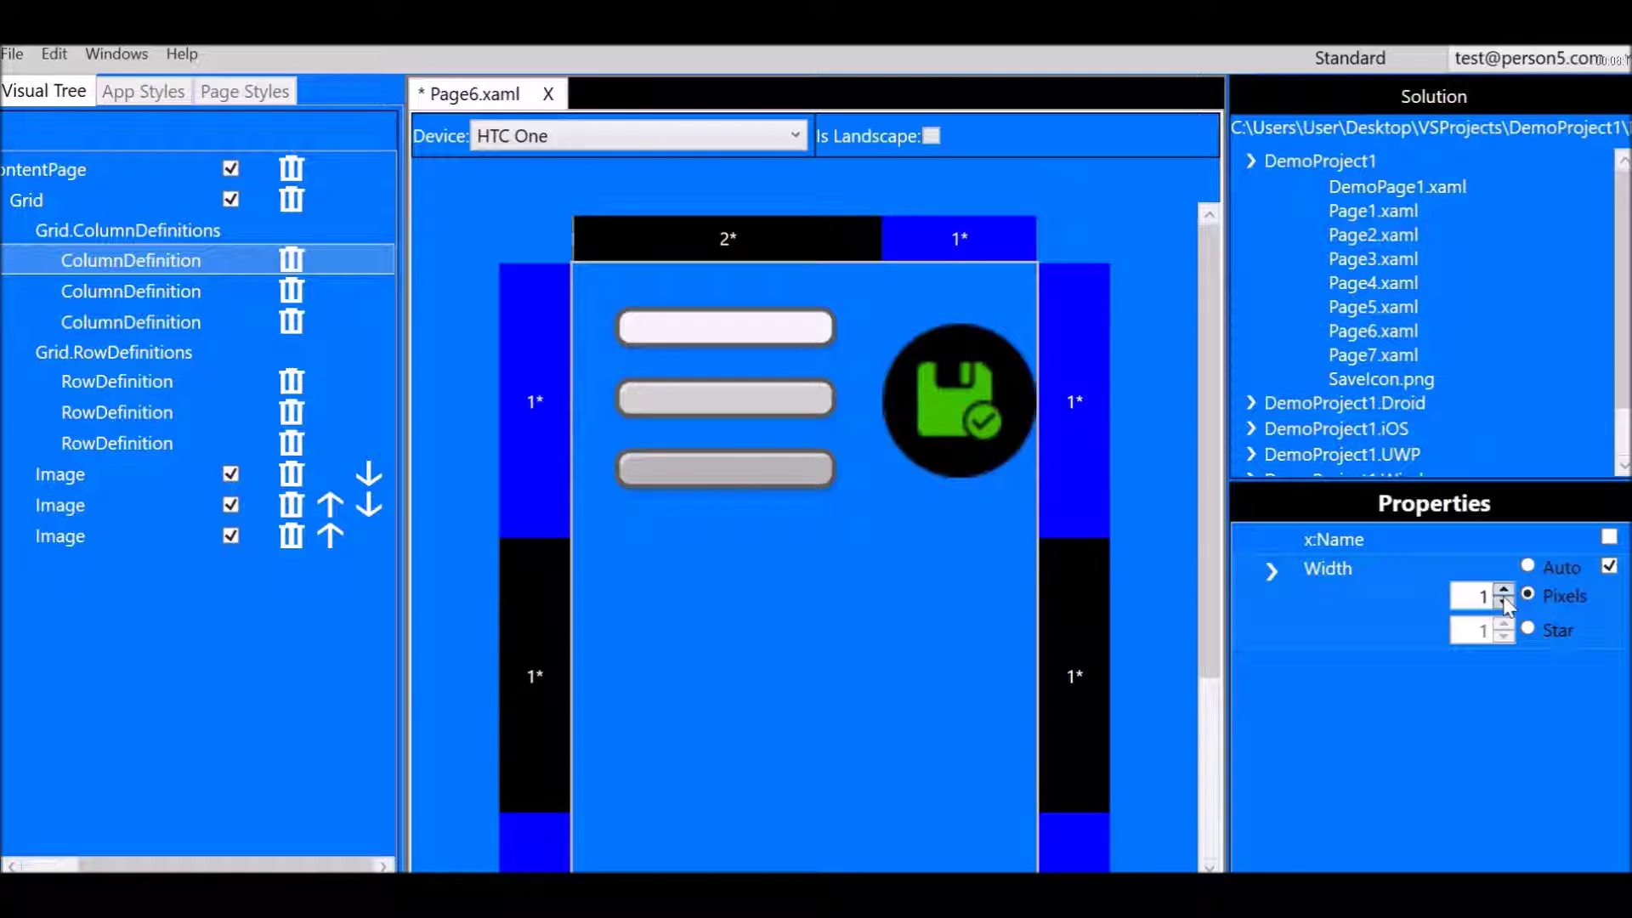
pyautogui.click(1503, 590)
pyautogui.moveTo(1504, 590); pyautogui.dragTo(1503, 590)
pyautogui.click(1503, 590)
pyautogui.click(1503, 590)
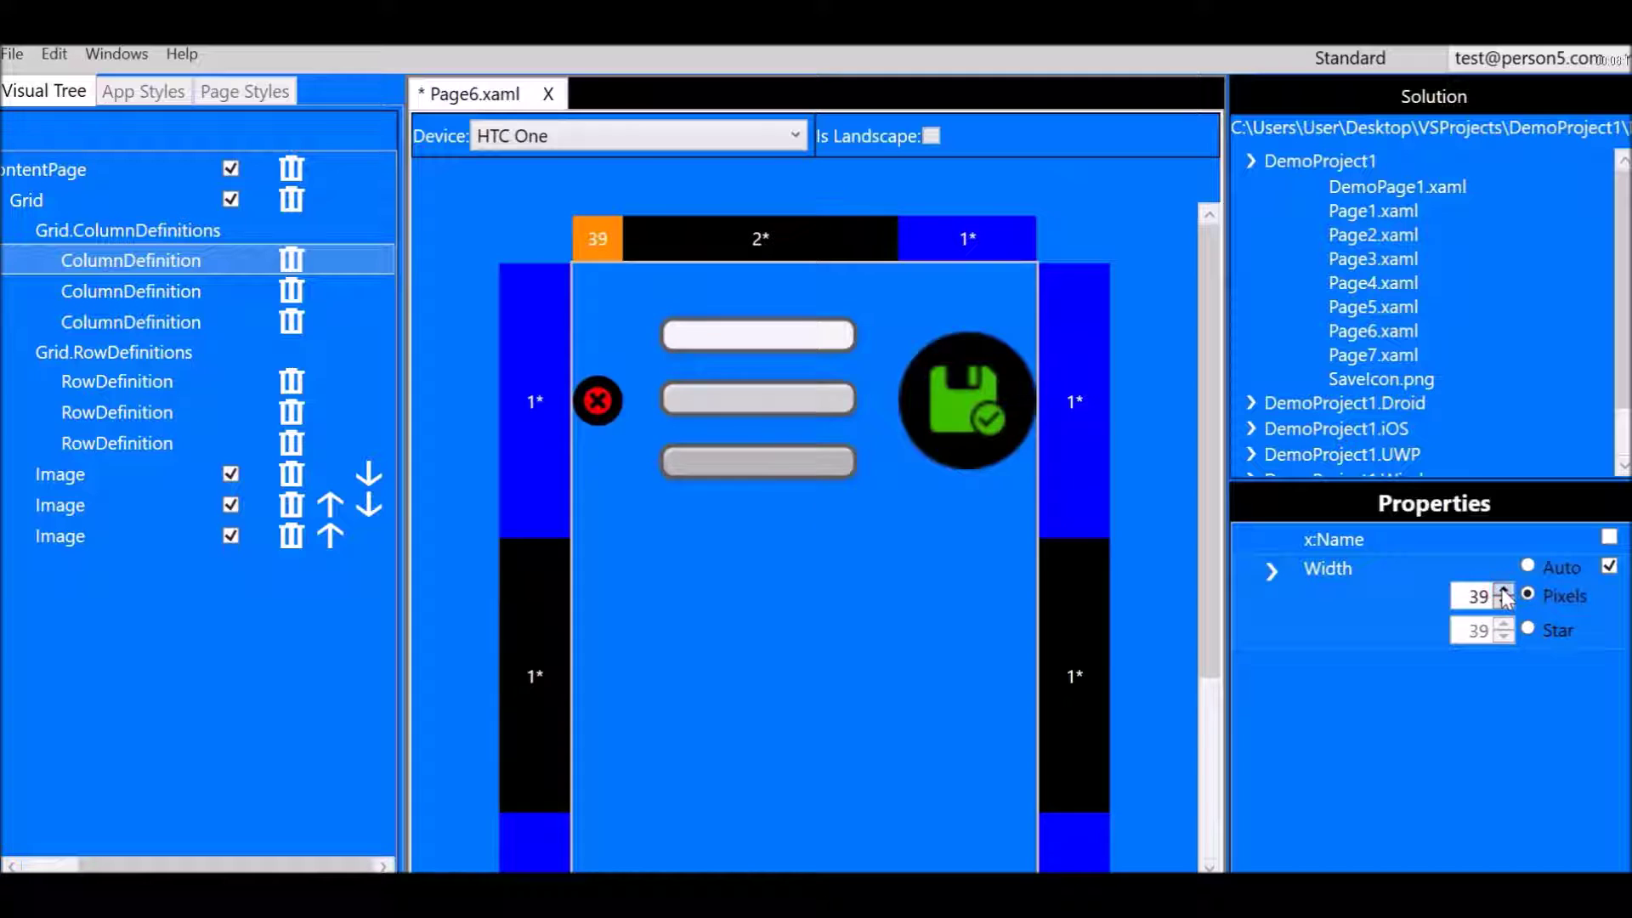
pyautogui.click(1503, 590)
pyautogui.click(1503, 590)
pyautogui.click(1503, 590)
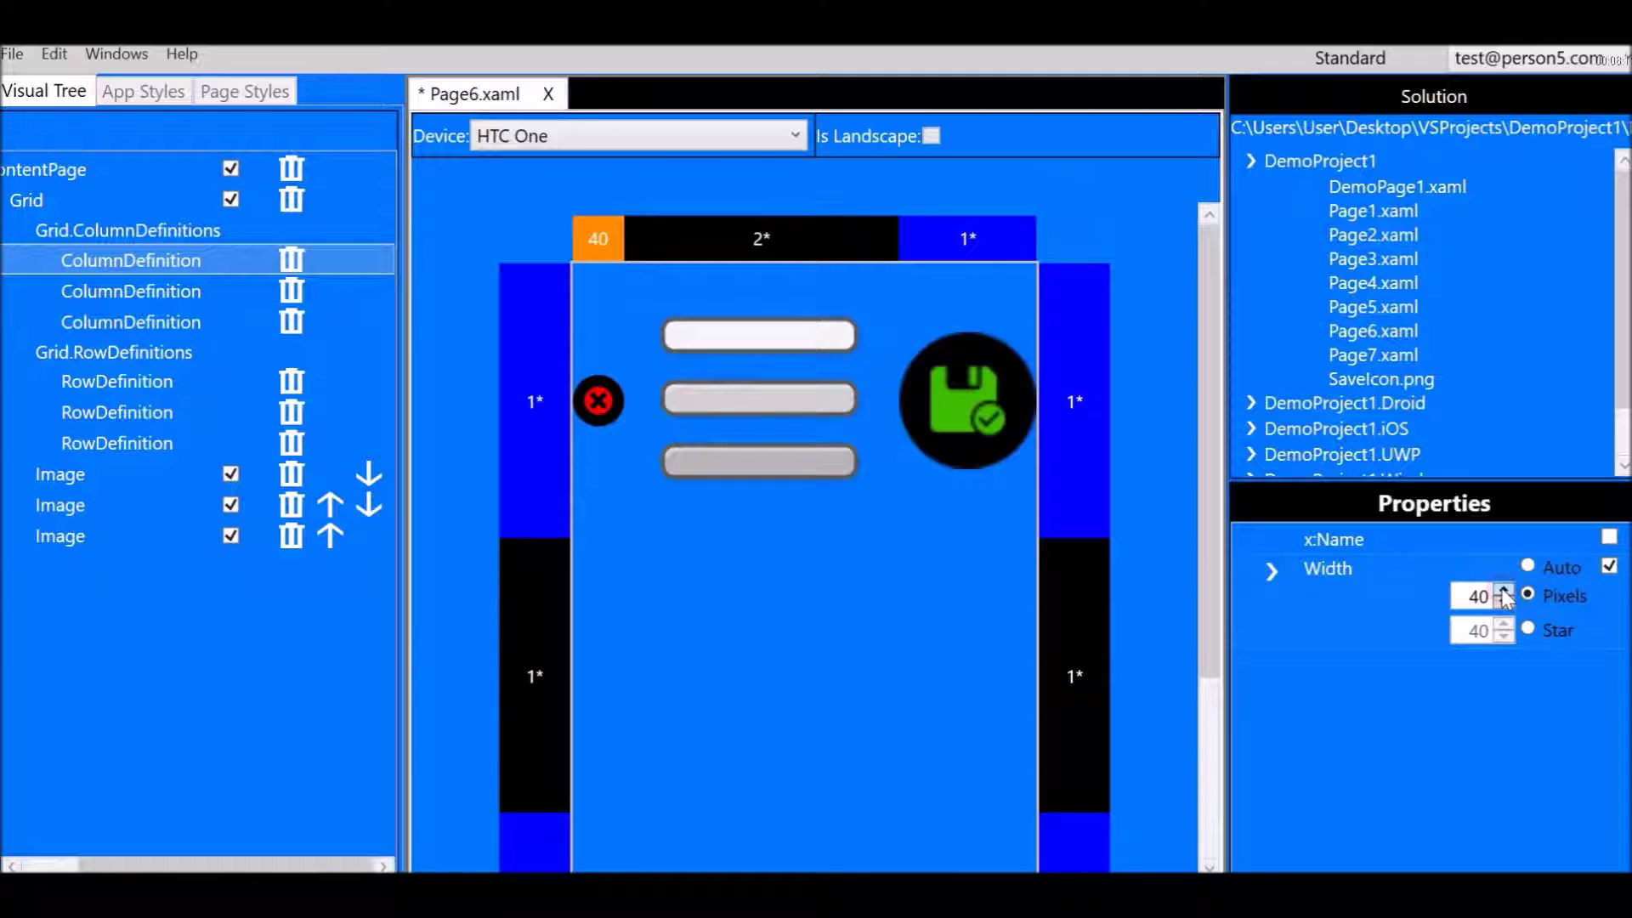
# Switch the third column to pixel sizing and raise its width toward 40 pixels
pyautogui.click(971, 230)
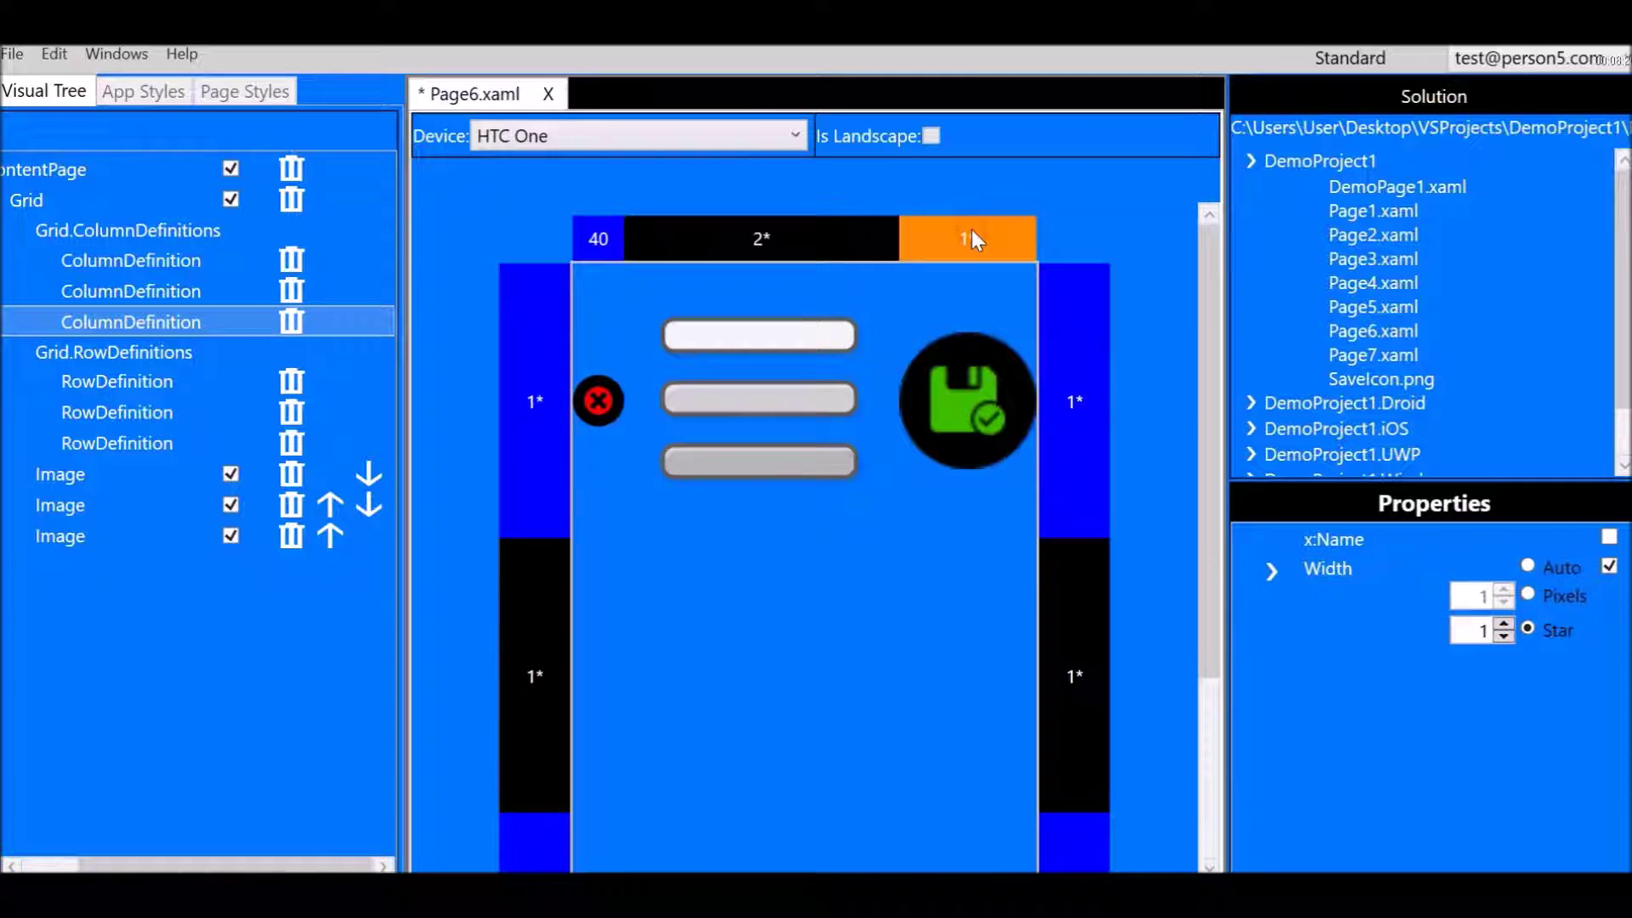
pyautogui.click(1528, 594)
pyautogui.click(1503, 590)
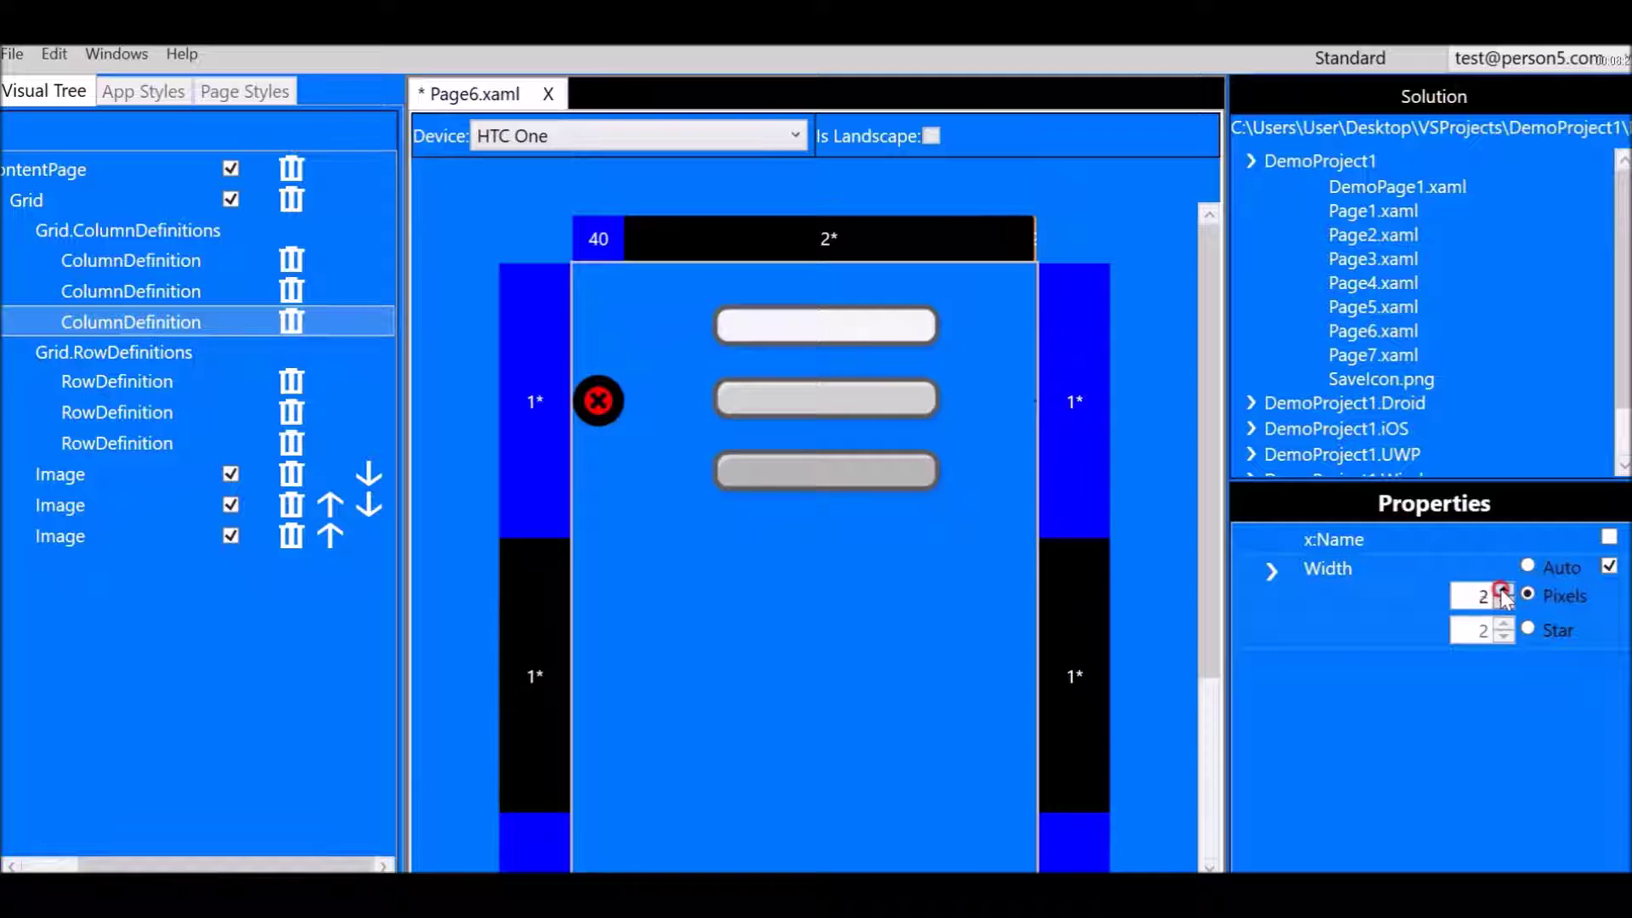
pyautogui.moveTo(1503, 593); pyautogui.dragTo(1503, 592)
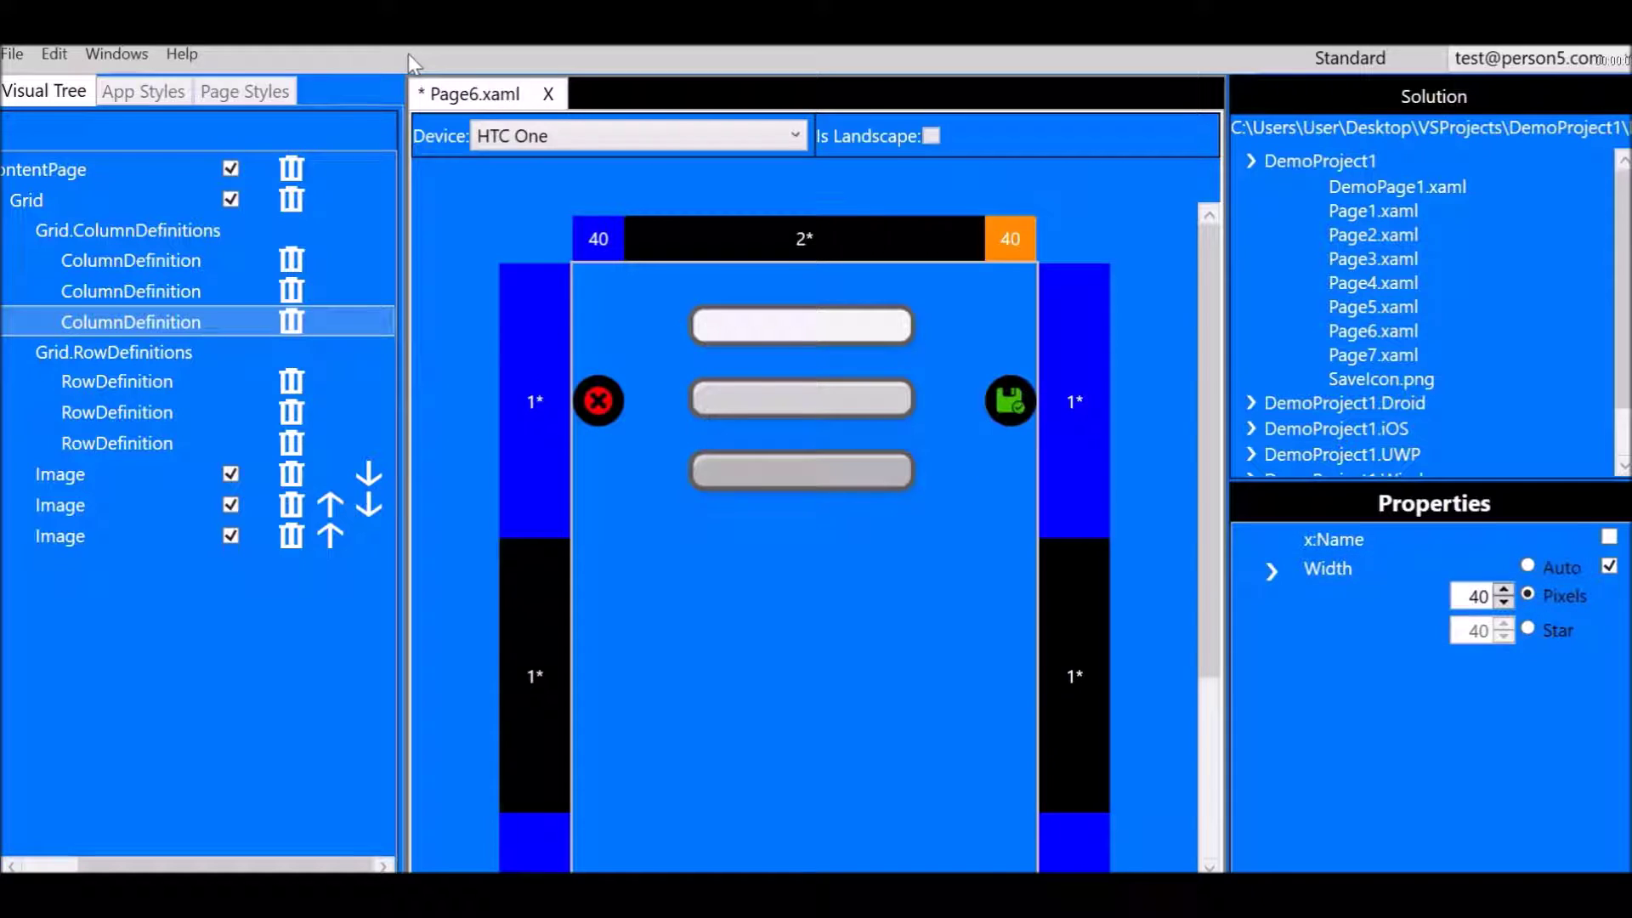
# Save Page6.xaml from the File menu and switch over to Visual Studio
pyautogui.click(11, 57)
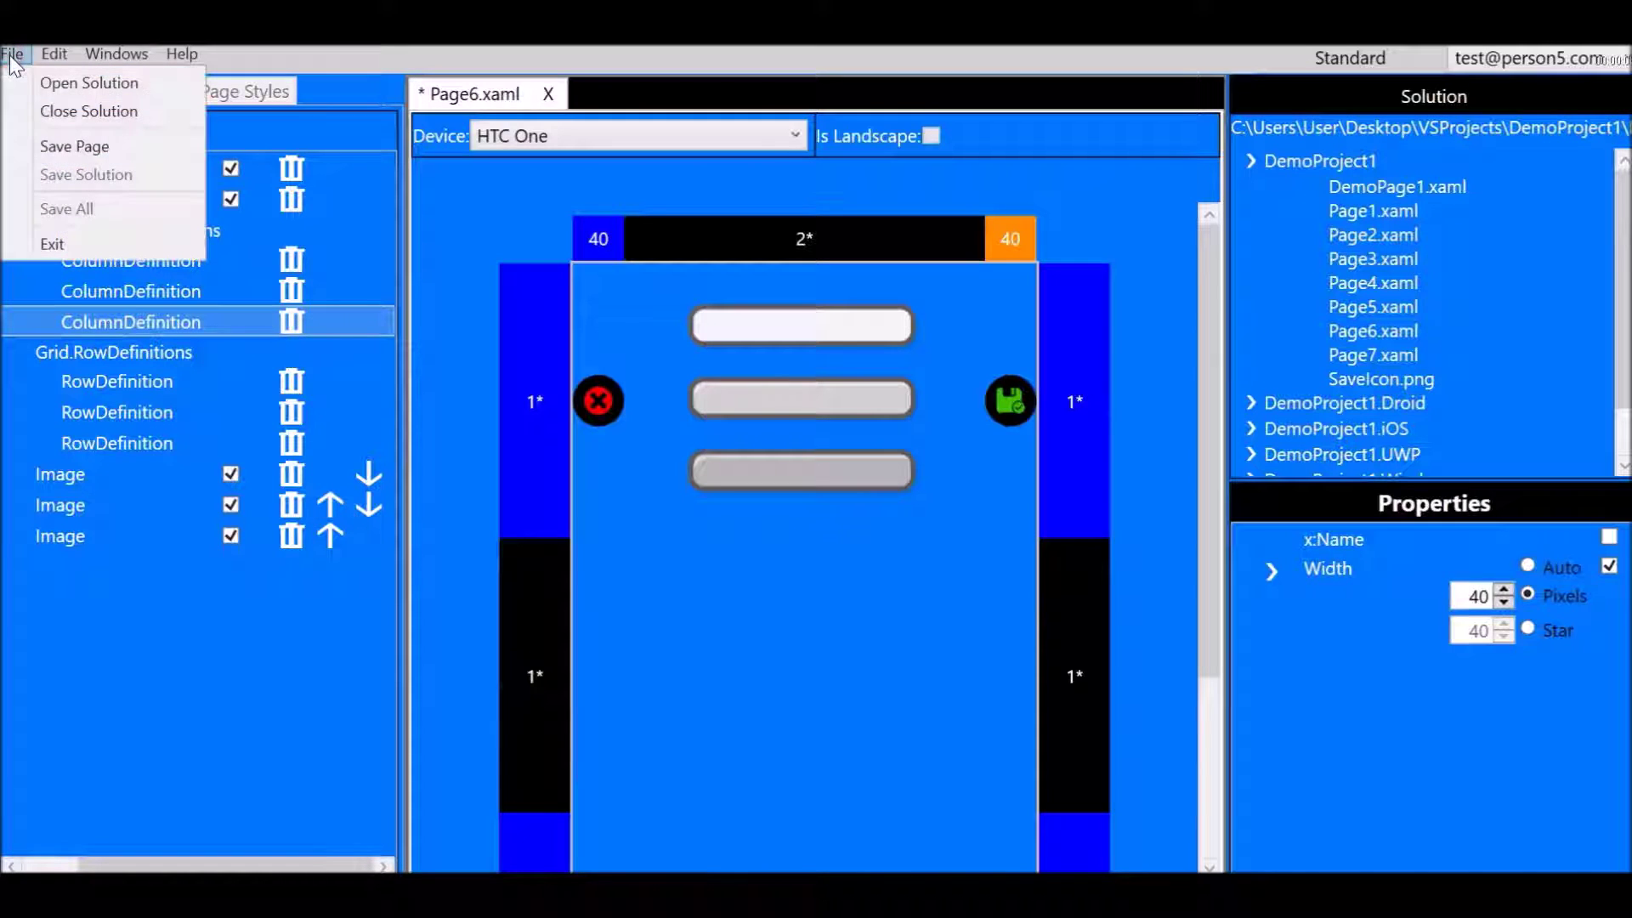
pyautogui.click(53, 143)
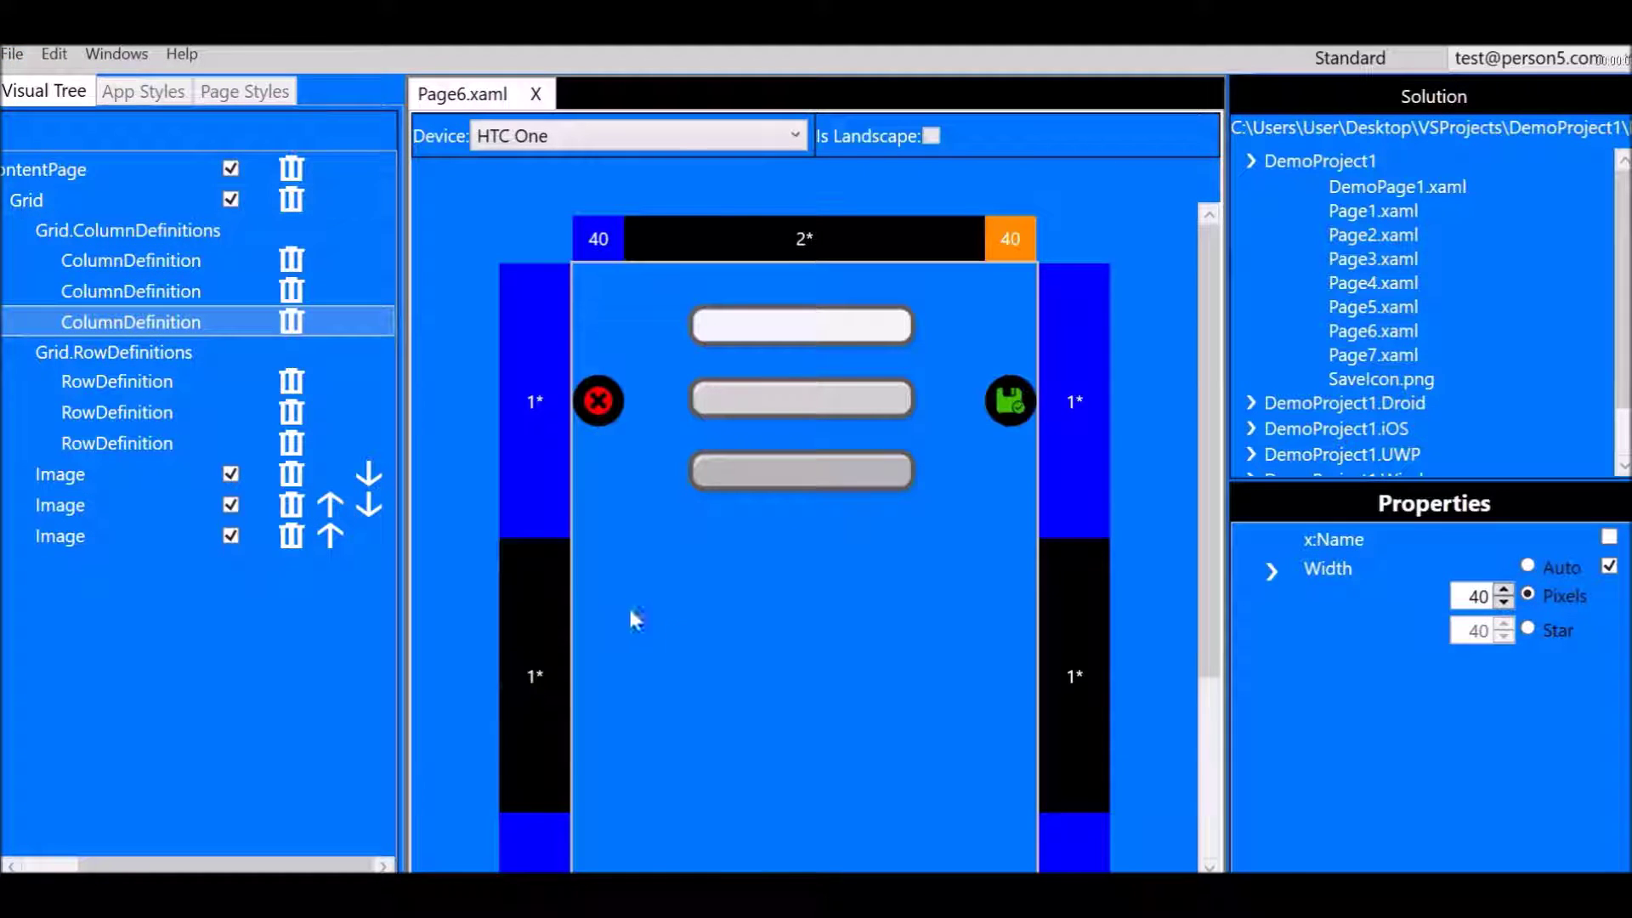
pyautogui.moveTo(1165, 902)
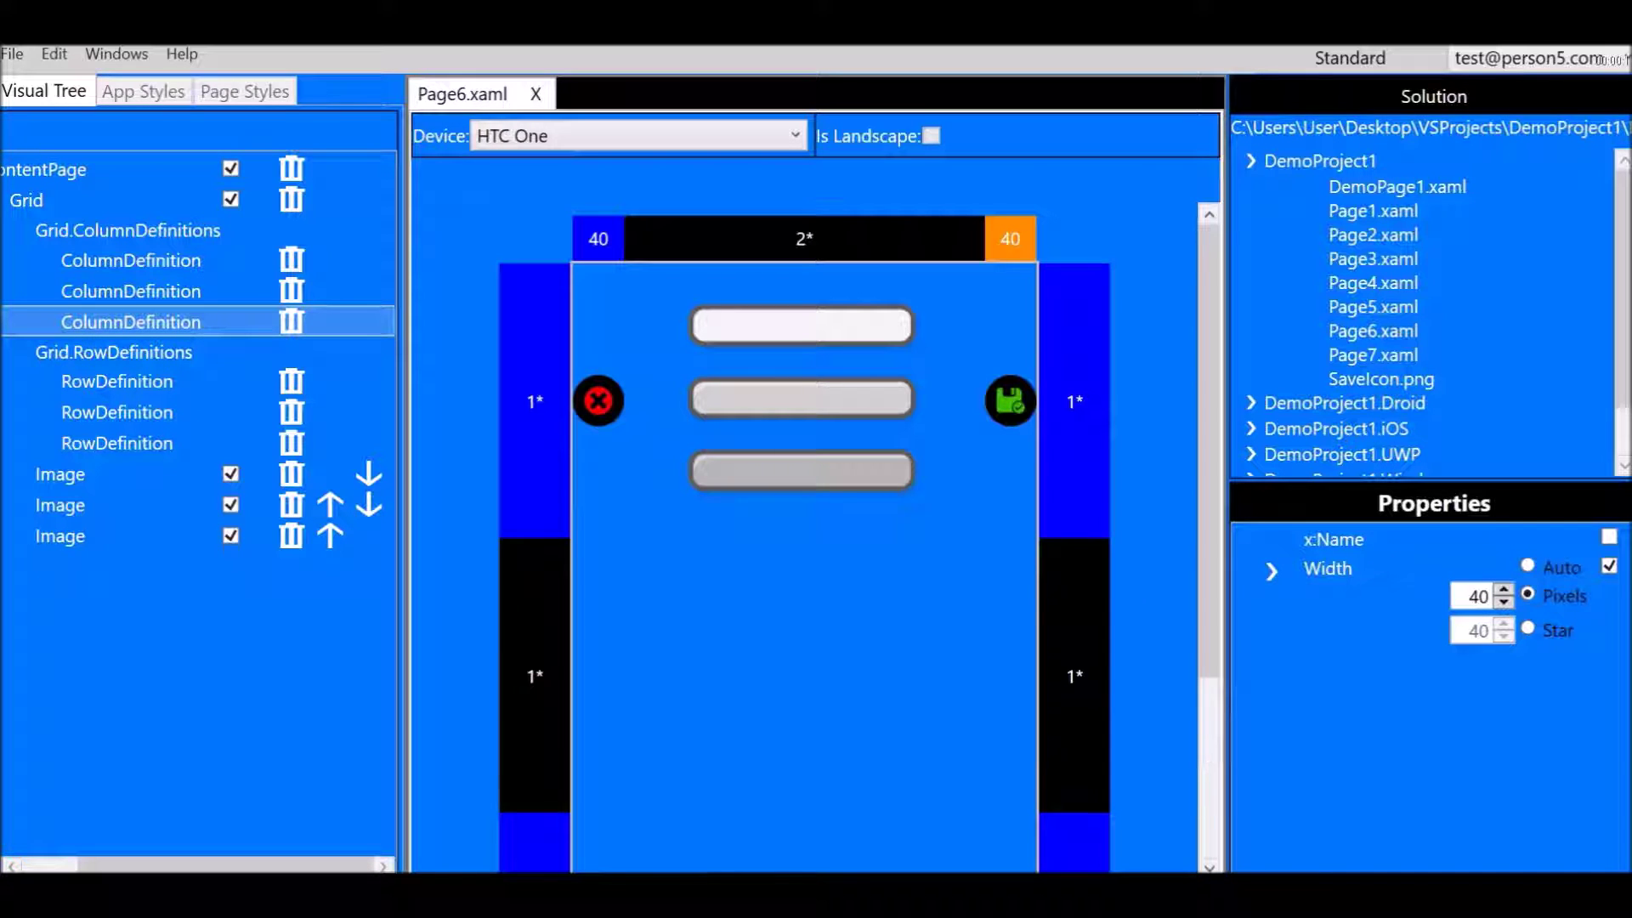
pyautogui.hotkey('alt', 'Tab')
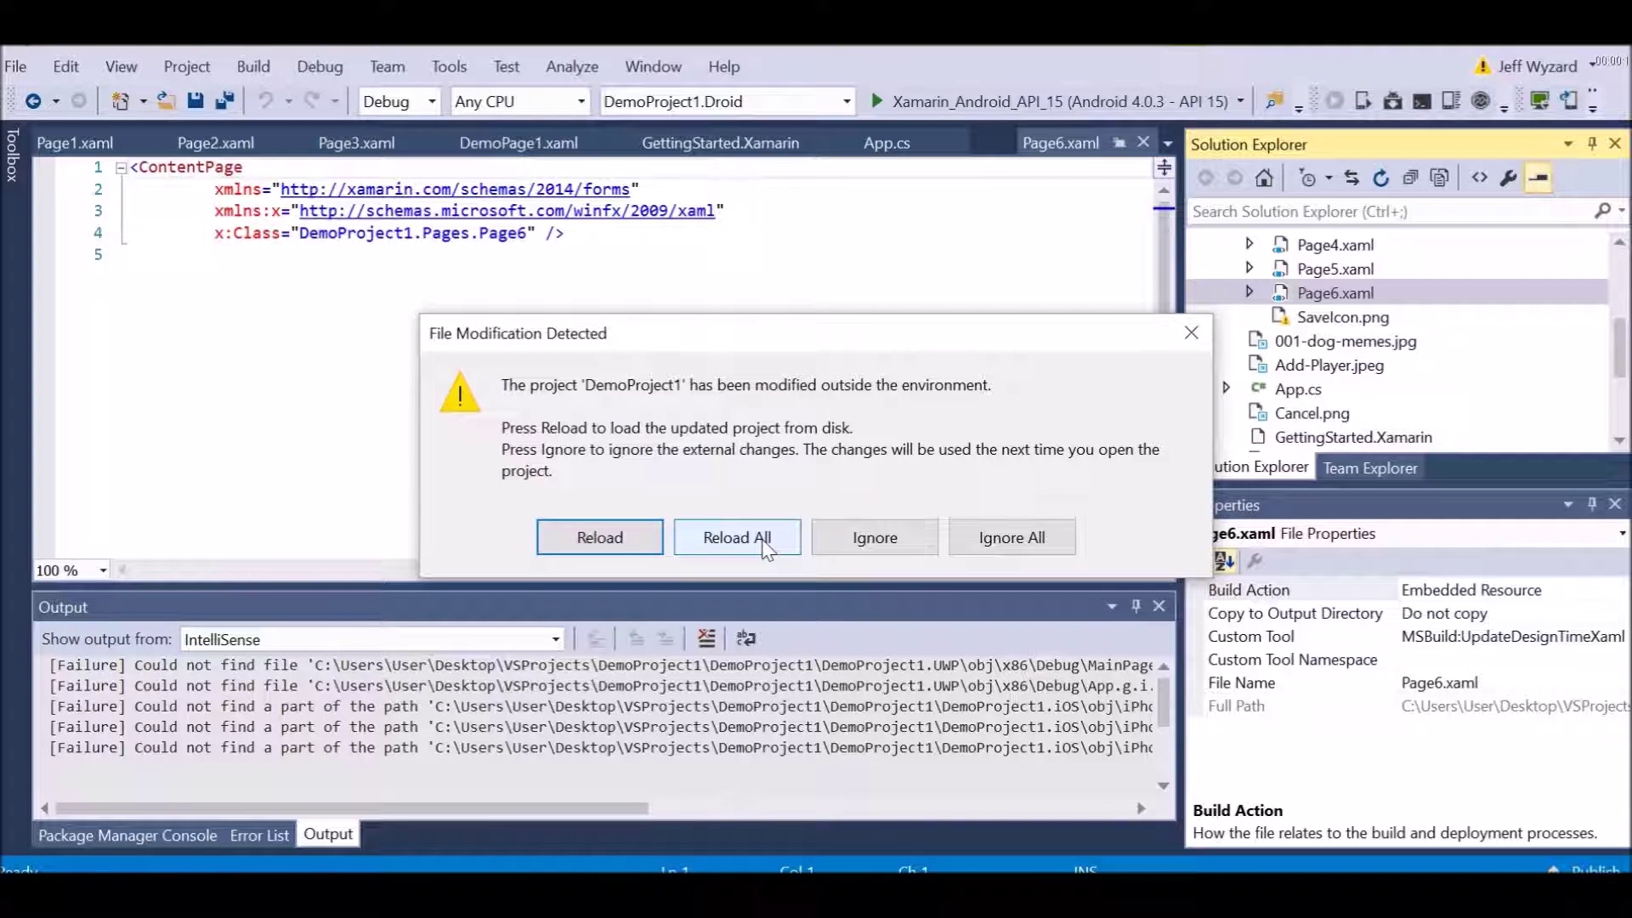
# Reload the modified project and open Page6.xaml to check its 40, 2*, 40 grid code
pyautogui.click(764, 544)
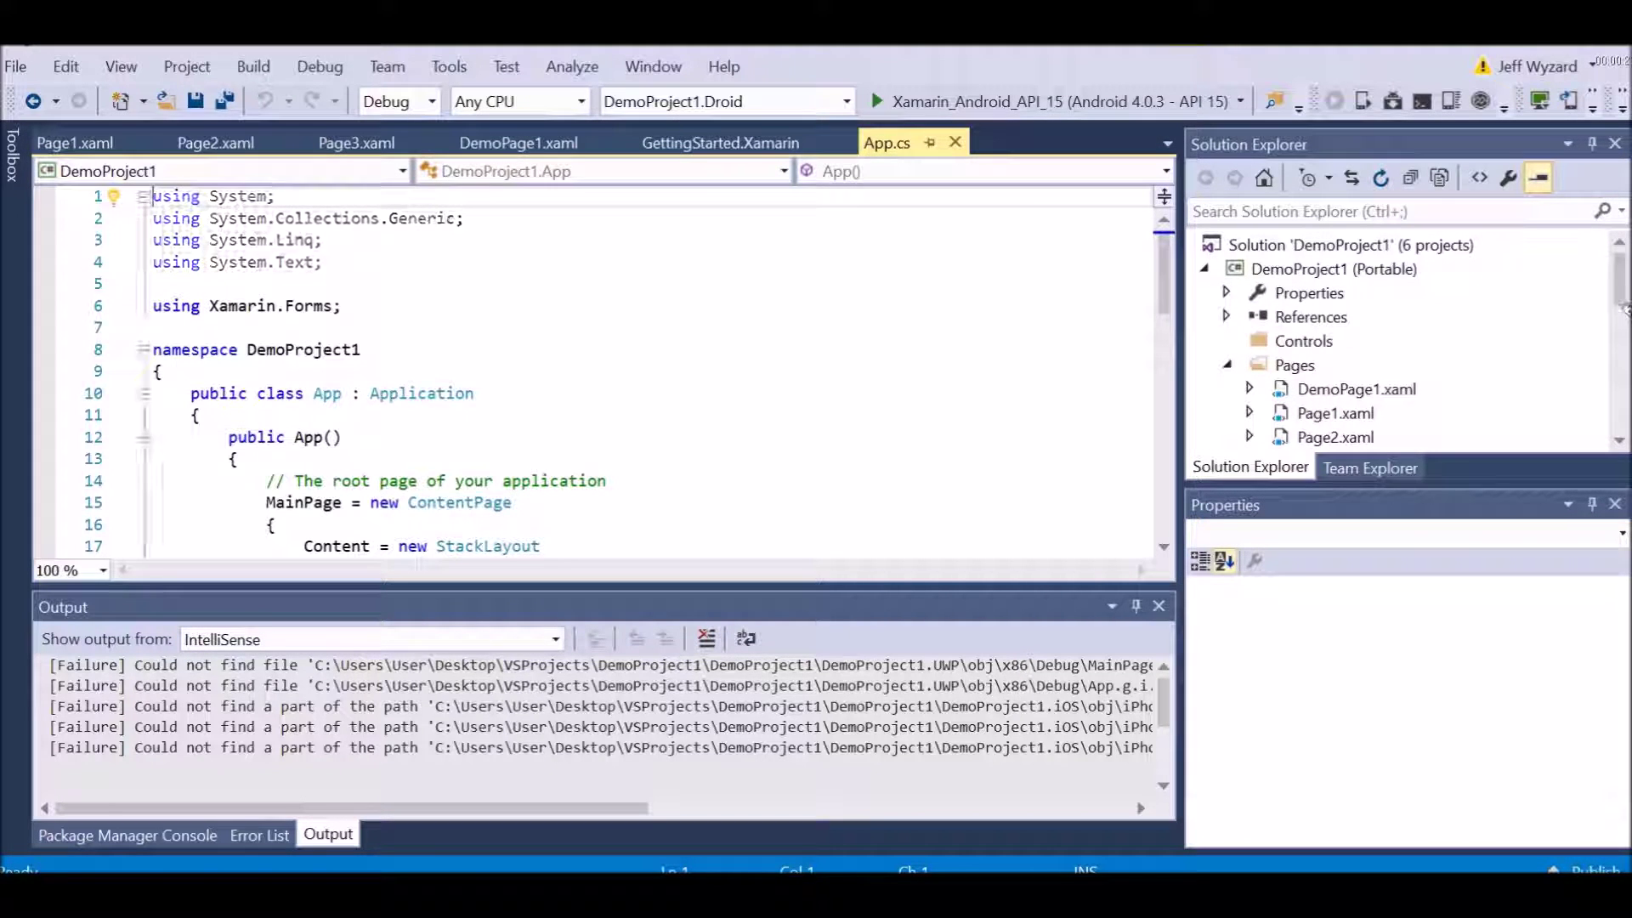
pyautogui.moveTo(1621, 289); pyautogui.dragTo(1619, 330)
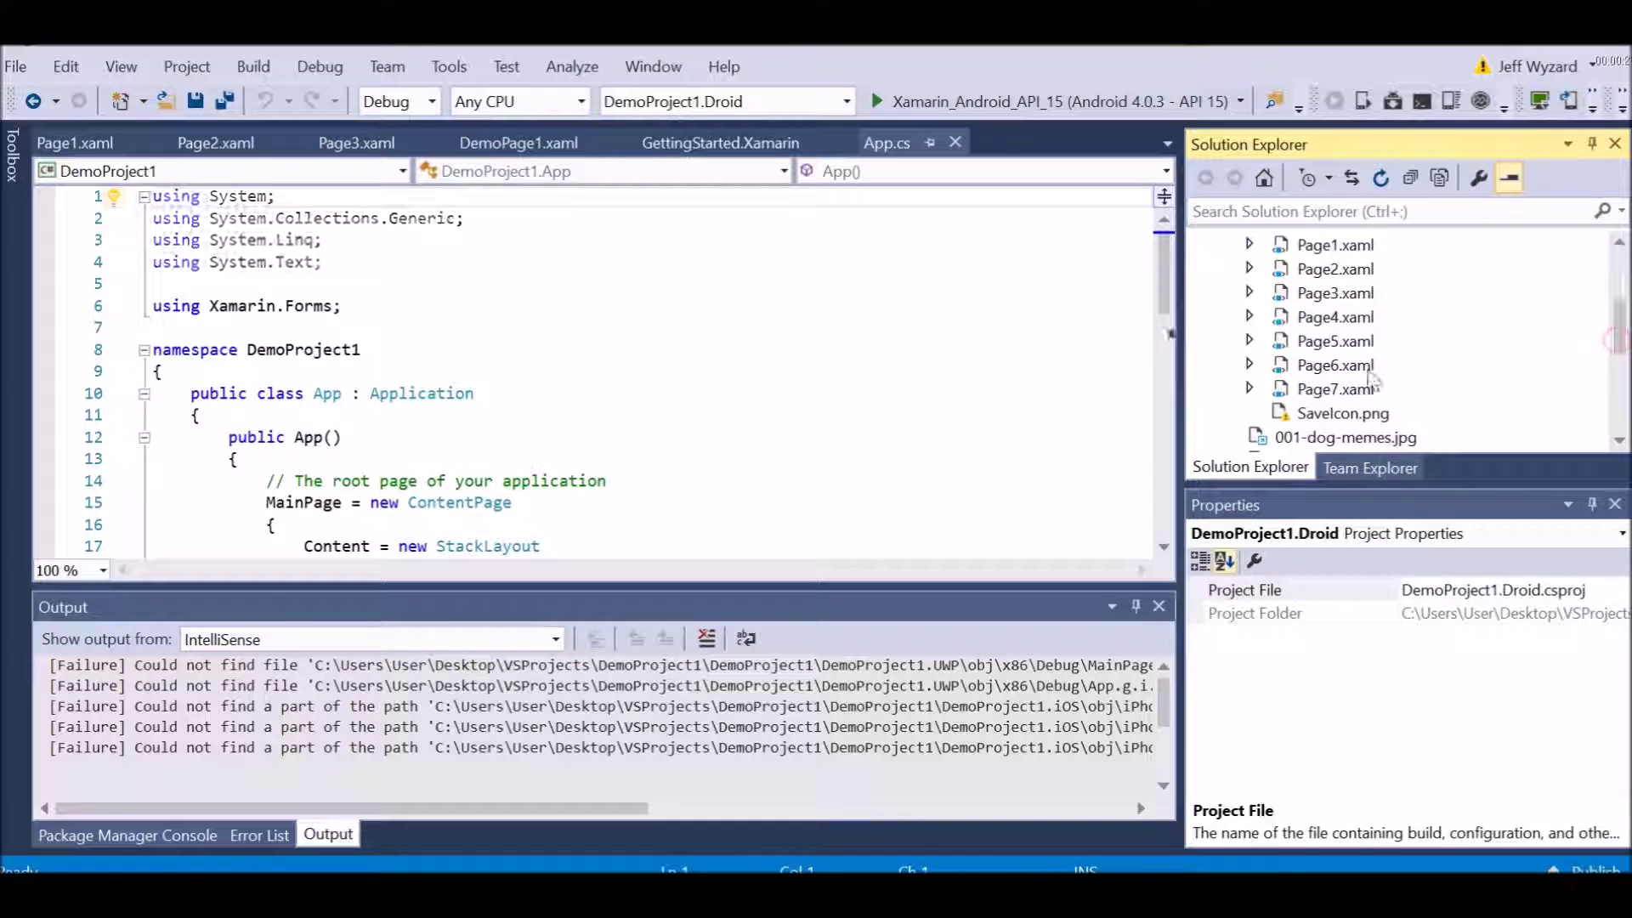
pyautogui.click(1340, 365)
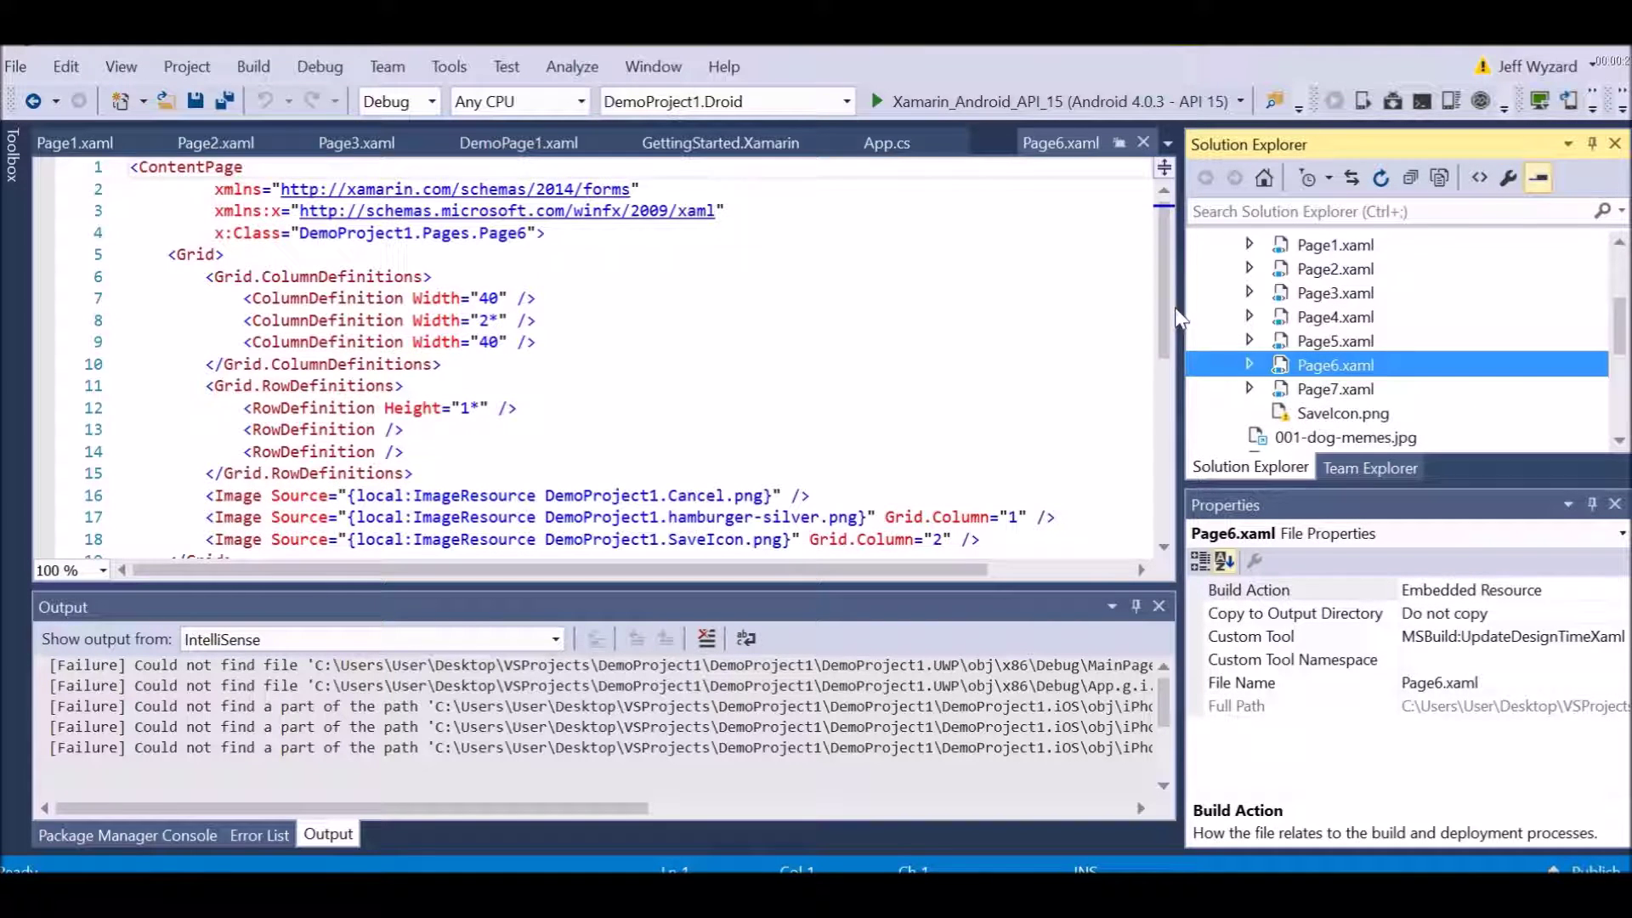
pyautogui.moveTo(1163, 308)
pyautogui.mouseDown()
pyautogui.moveTo(1159, 367)
pyautogui.moveTo(1154, 280)
pyautogui.mouseUp()
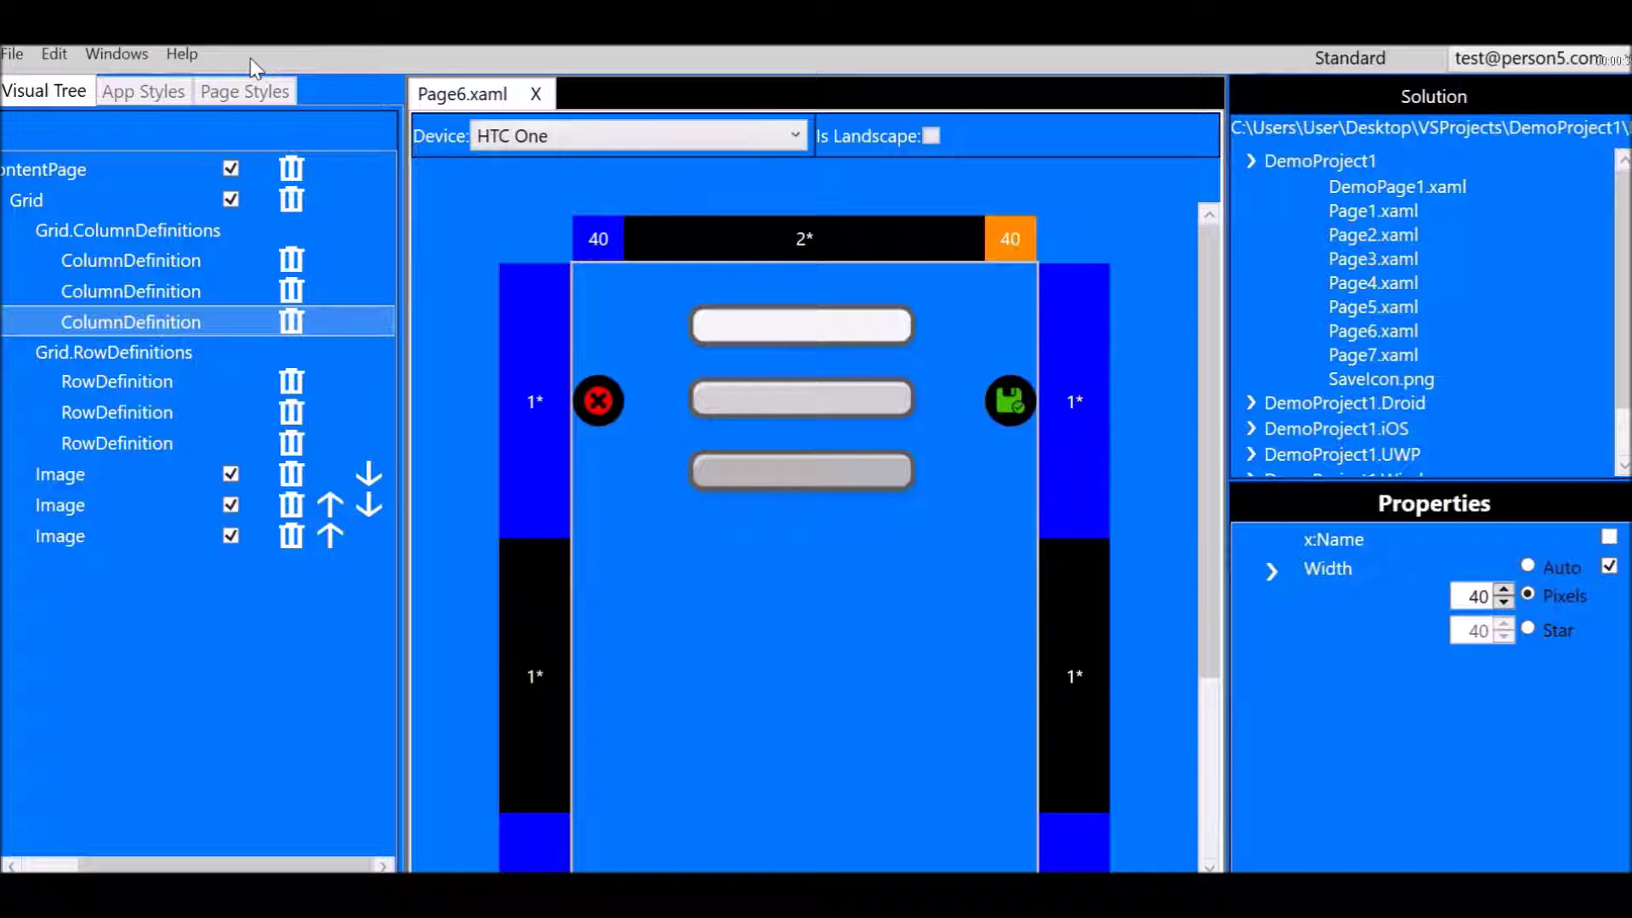
# Open the Help menu showing Documentation, Tutorials, Send Feedback, Report a Problem and About
pyautogui.click(187, 58)
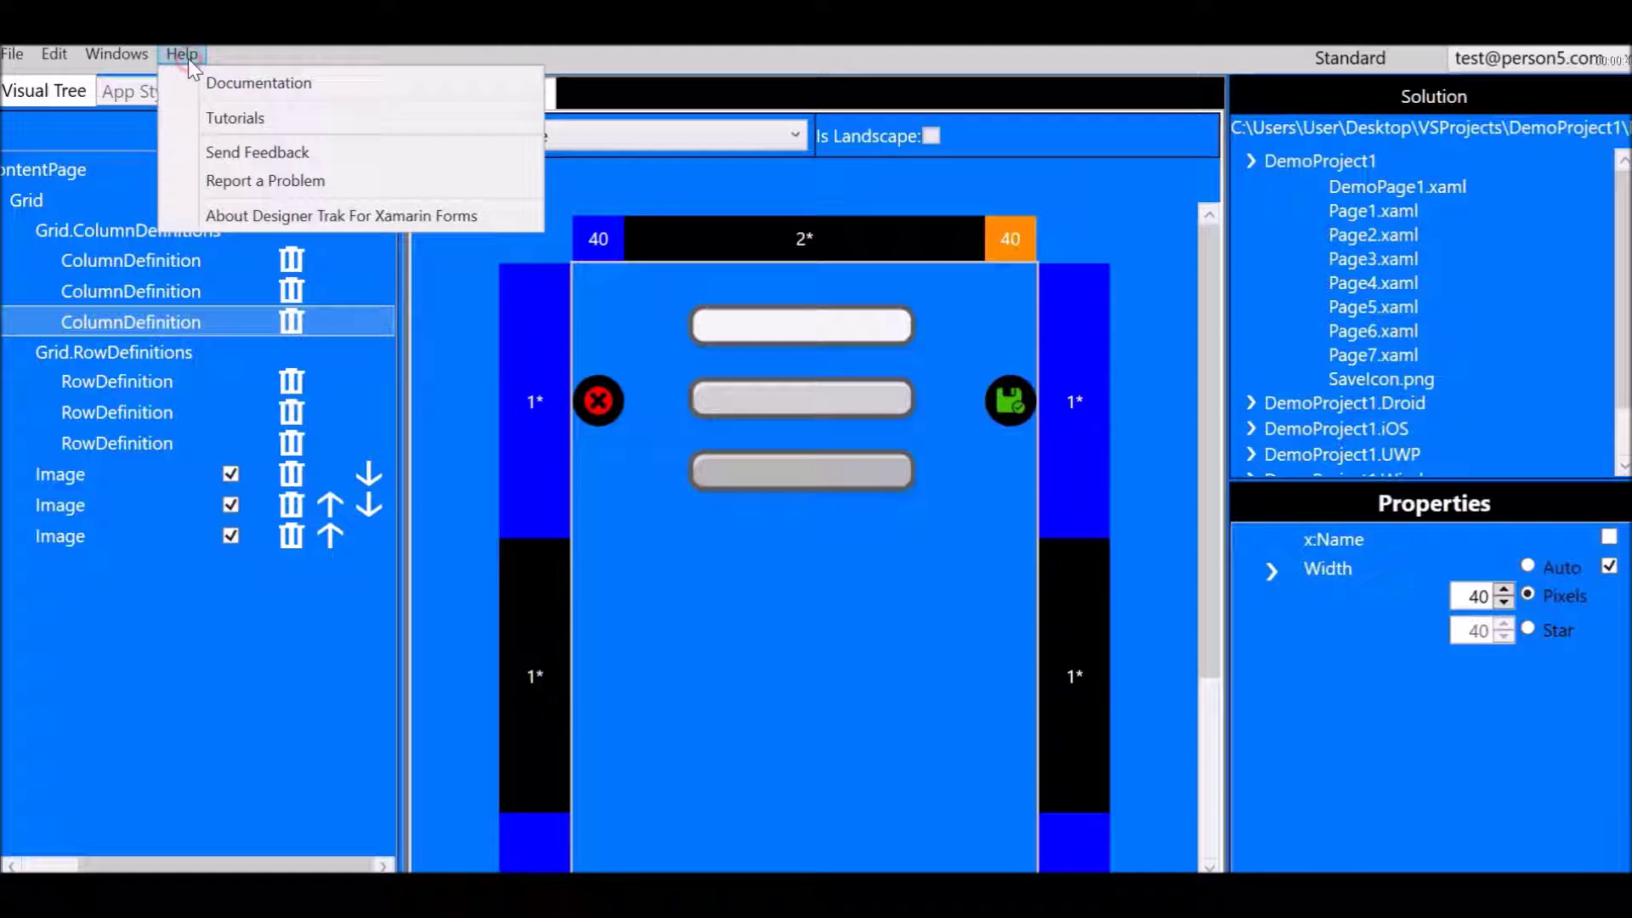